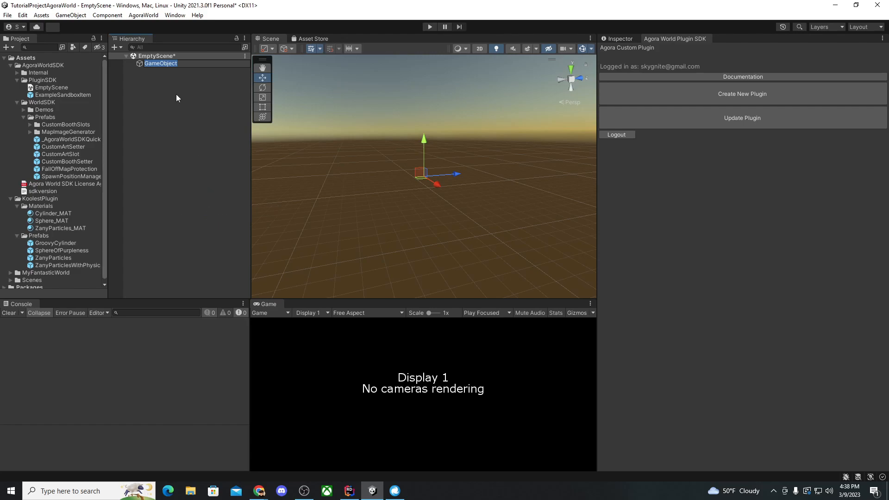
- Add the Sandbox Item Creator Utility component to GameObject and expand its Sandbox Items To Set Up list
left_click(166, 64)
left_click(628, 39)
left_click(741, 123)
type("sa")
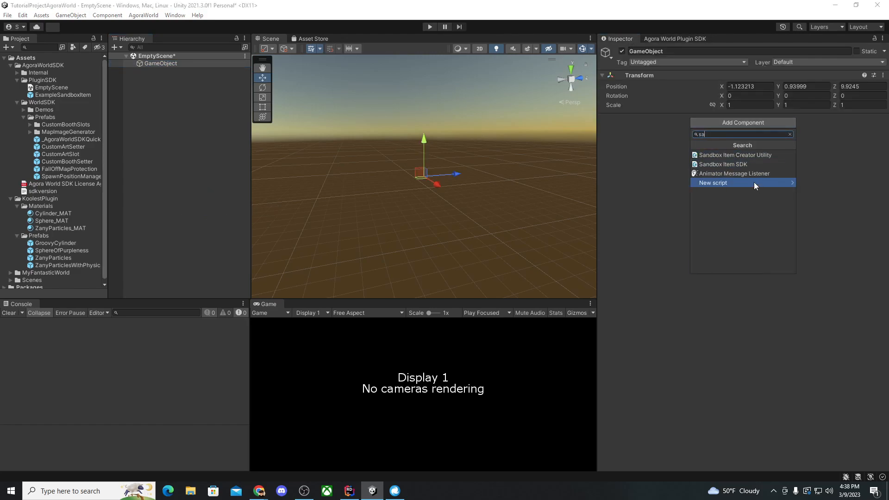
left_click(741, 154)
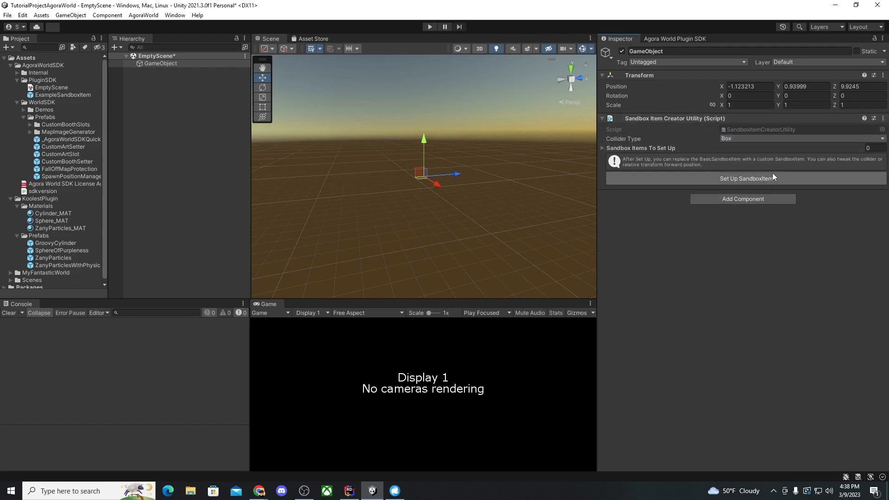
left_click(669, 149)
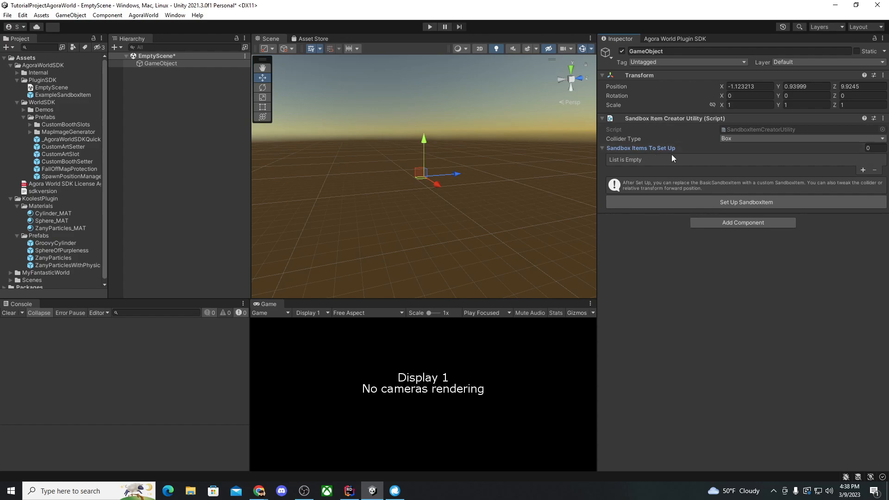
mouse_move(653, 153)
- Open the Unity Asset Store website and filter its 3D assets to Free Assets with a maximum price of $0
left_click(313, 38)
left_click(424, 67)
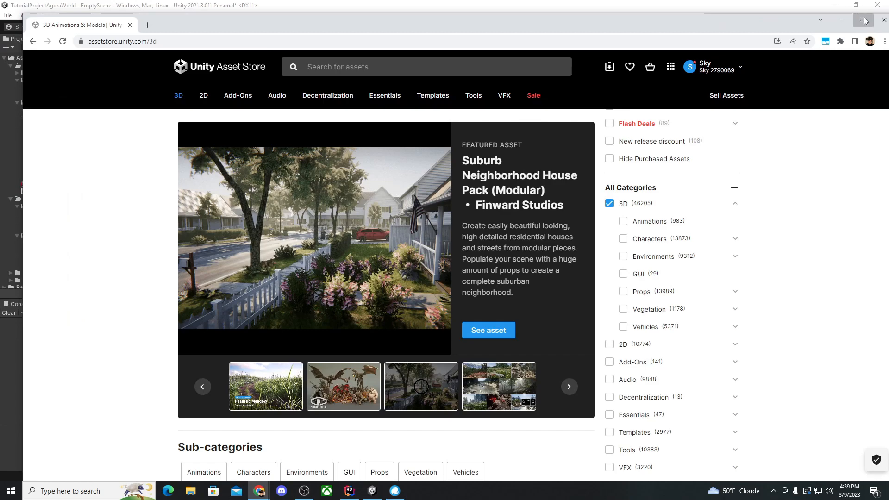
scroll(621, 211, "up", 3)
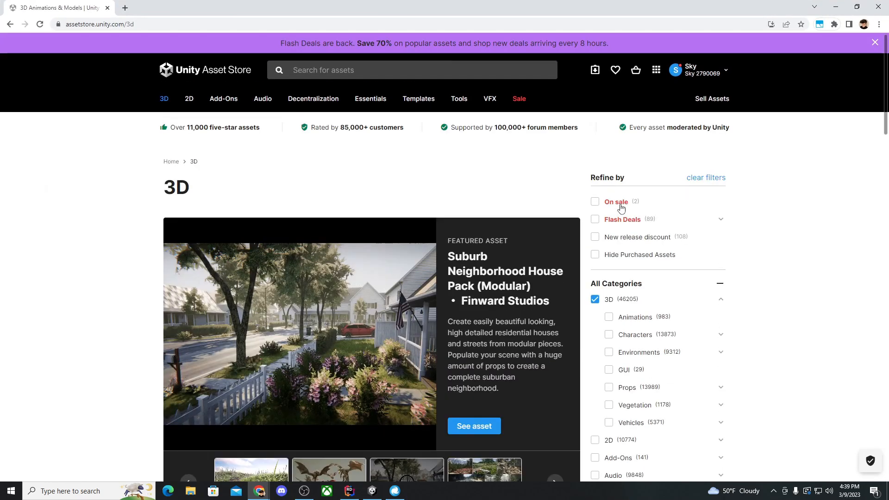
scroll(604, 231, "down", 6)
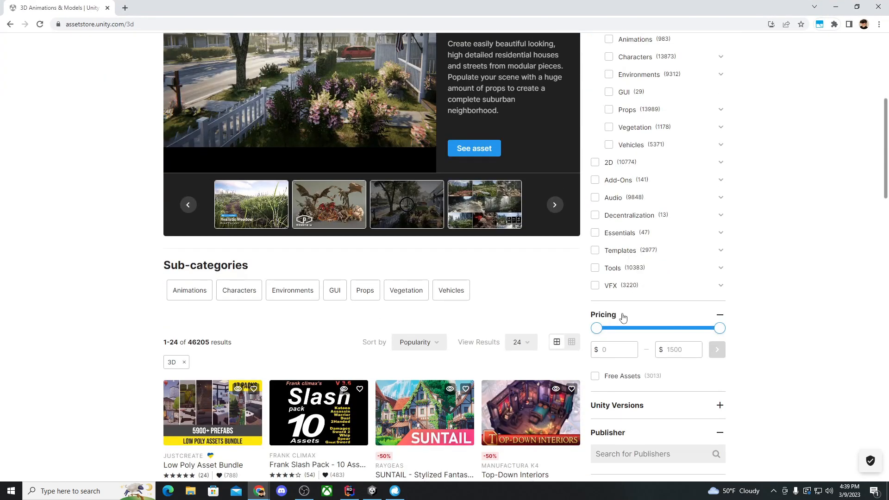
left_click(718, 352)
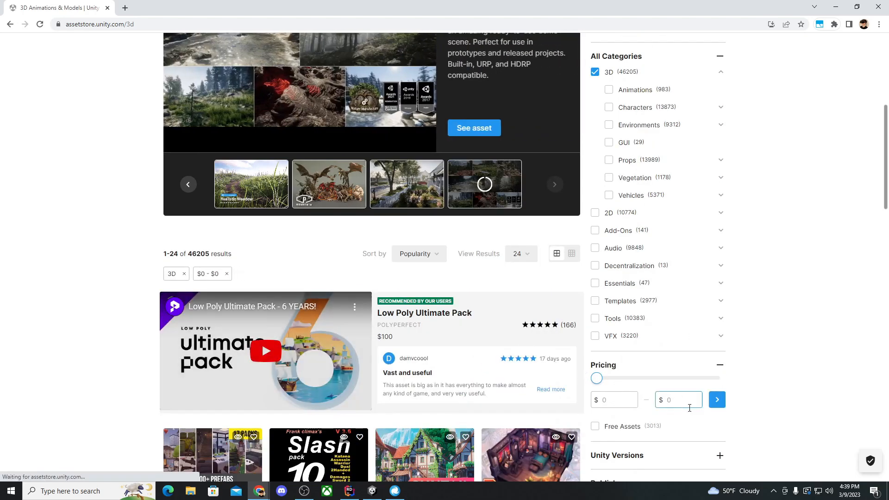
left_click(607, 426)
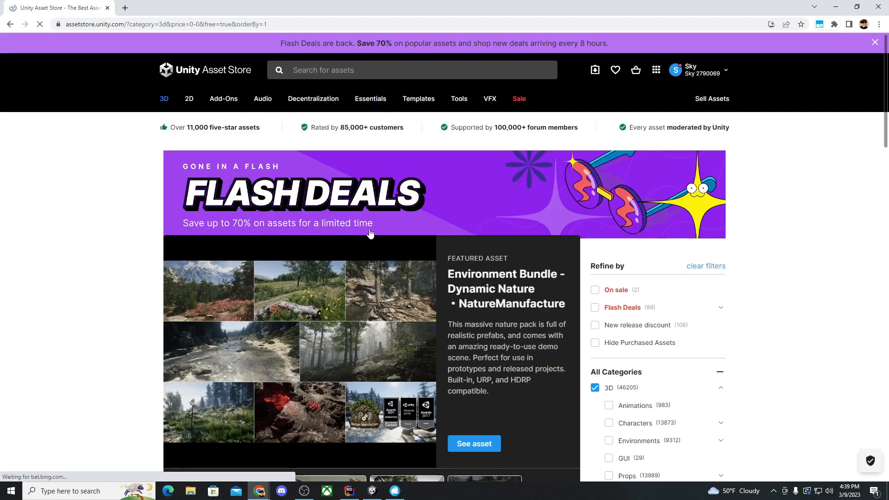
scroll(239, 253, "down", 6)
scroll(239, 254, "up", 4)
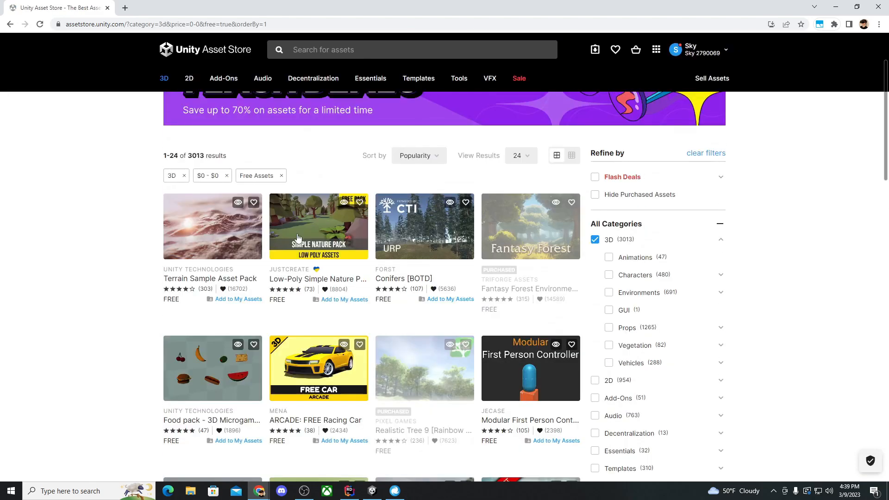
- View the Low-Poly Simple Nature Pack with its fourth preview image, and add it to My Assets, accepting the terms
left_click(330, 230)
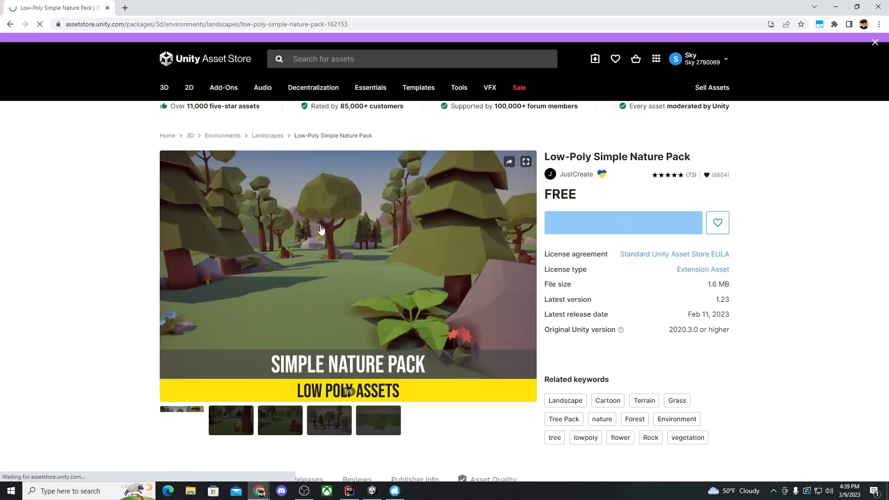
scroll(332, 324, "down", 3)
left_click(327, 304)
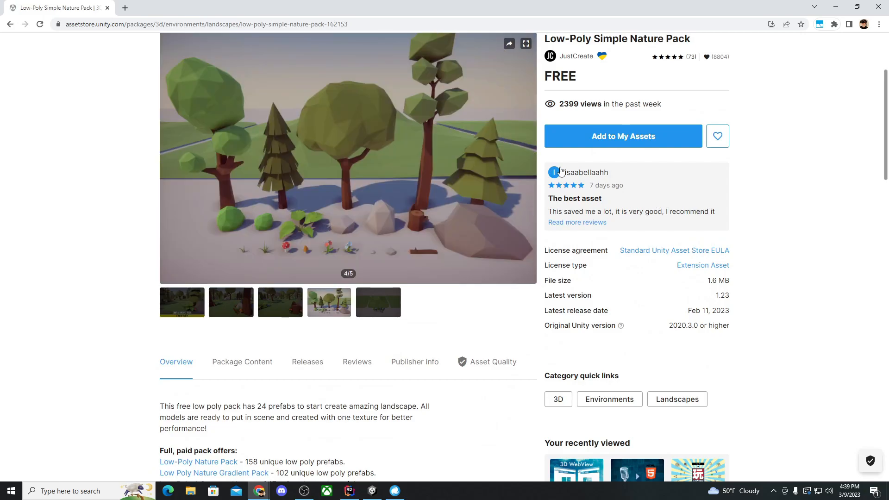
left_click(620, 139)
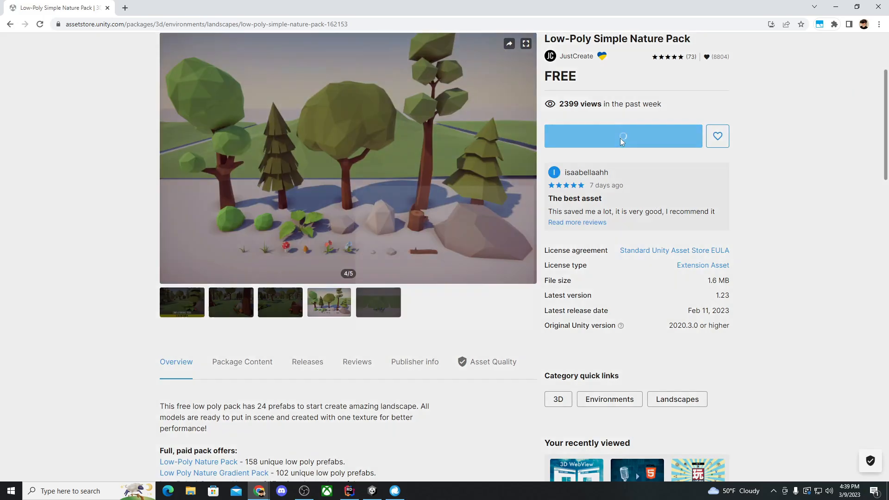
left_click(511, 332)
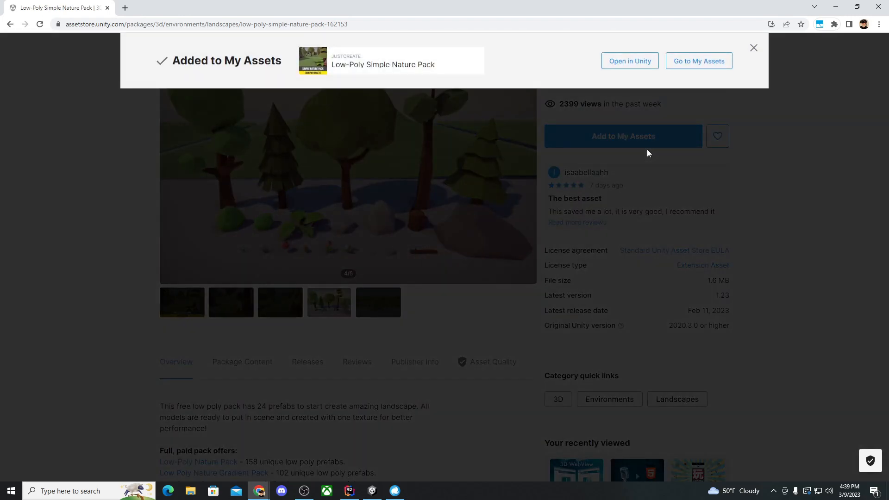
- Switch to the Unity Editor with the Low-Poly Simple Nature Pack and download the package
left_click(635, 66)
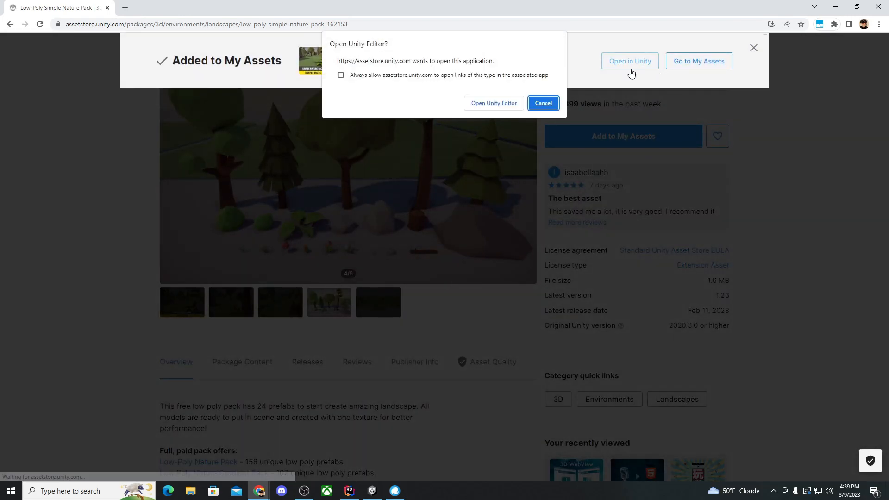
left_click(487, 105)
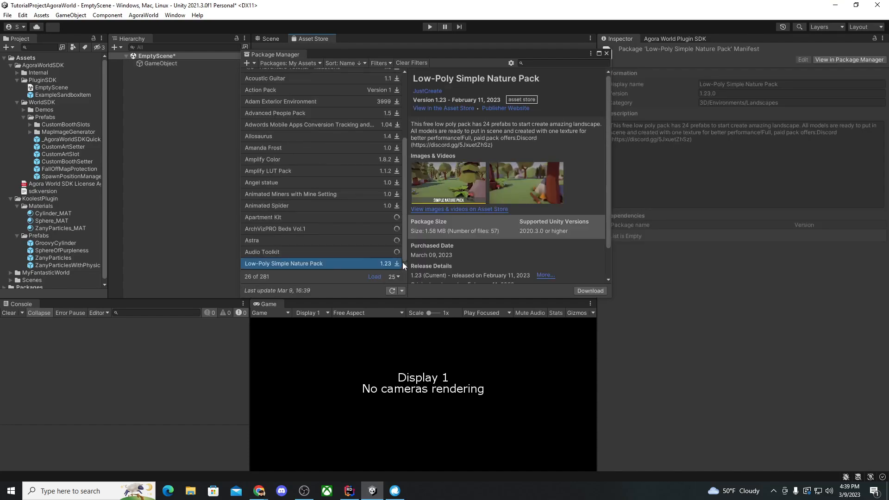
left_click(590, 290)
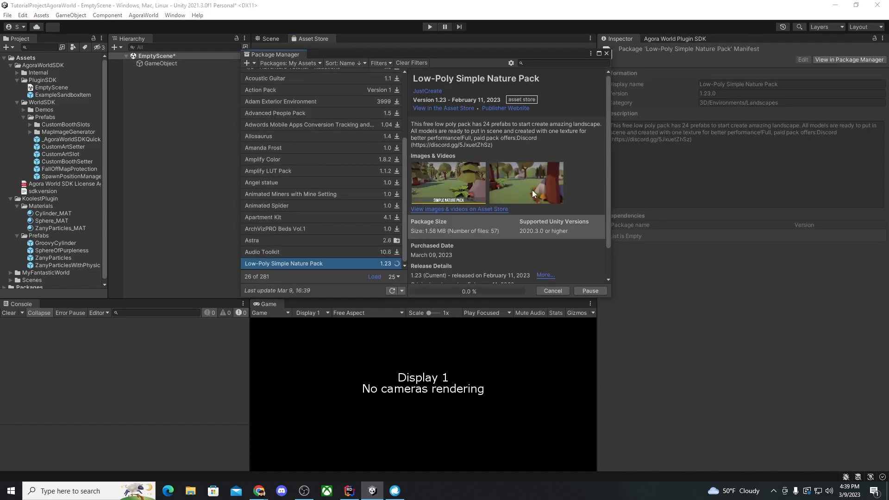
- Import all files of the Low-Poly Simple Nature Pack into the project and close the Package Manager
left_click(543, 291)
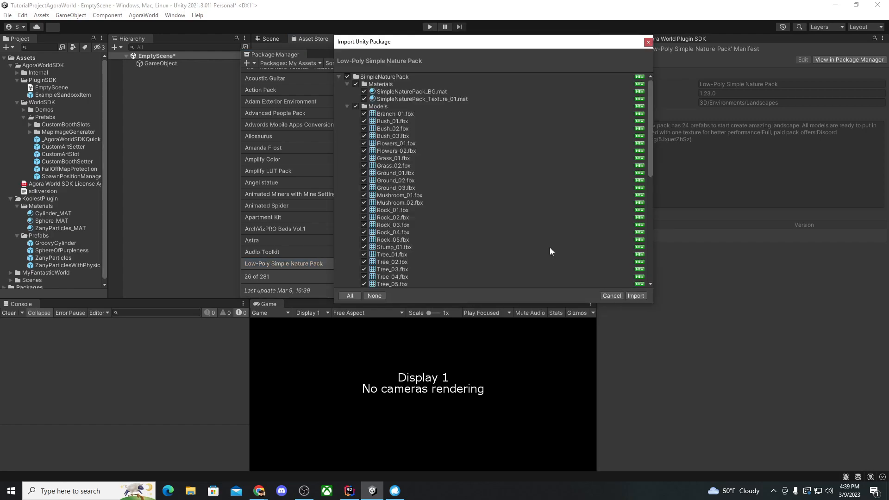
scroll(451, 192, "down", 5)
scroll(451, 193, "down", 5)
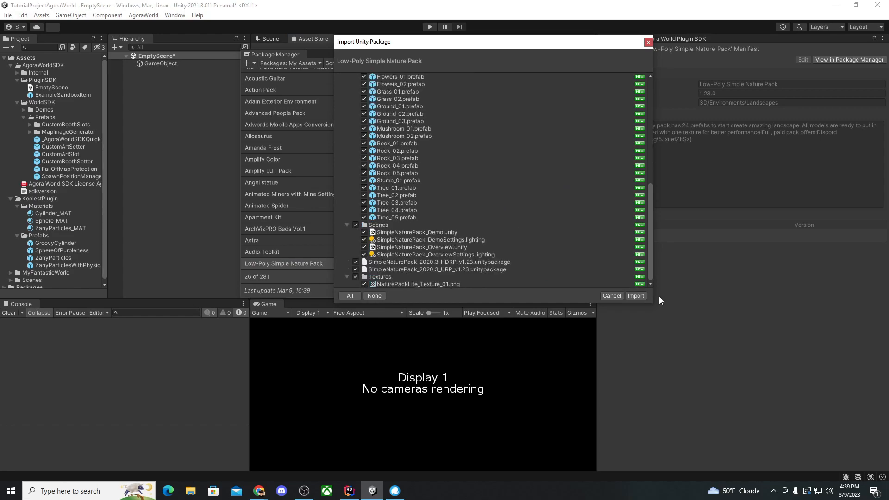
left_click(638, 295)
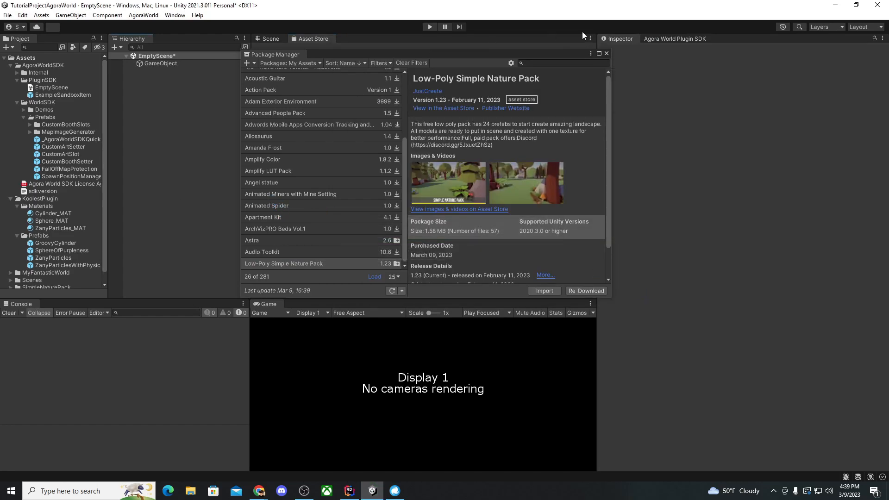
left_click(607, 55)
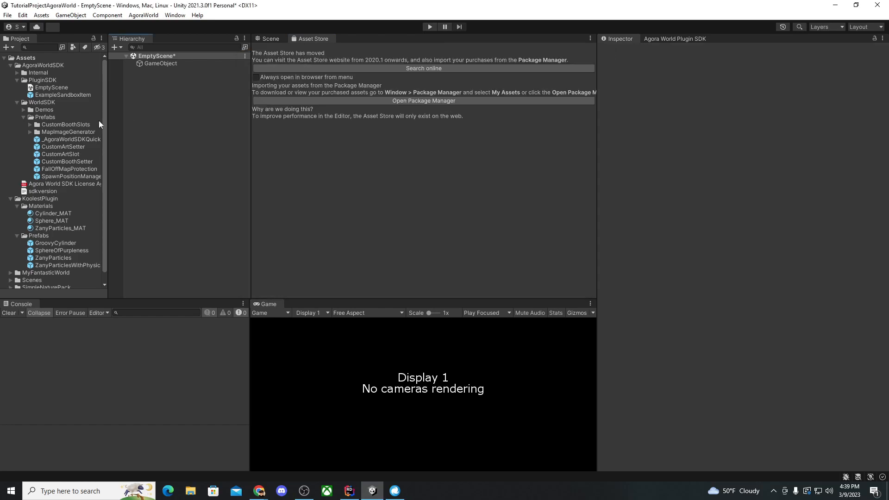
- Return to the scene view, expand SimpleNaturePack's Prefabs folder and inspect the Mushroom_01 prefab
left_click(268, 40)
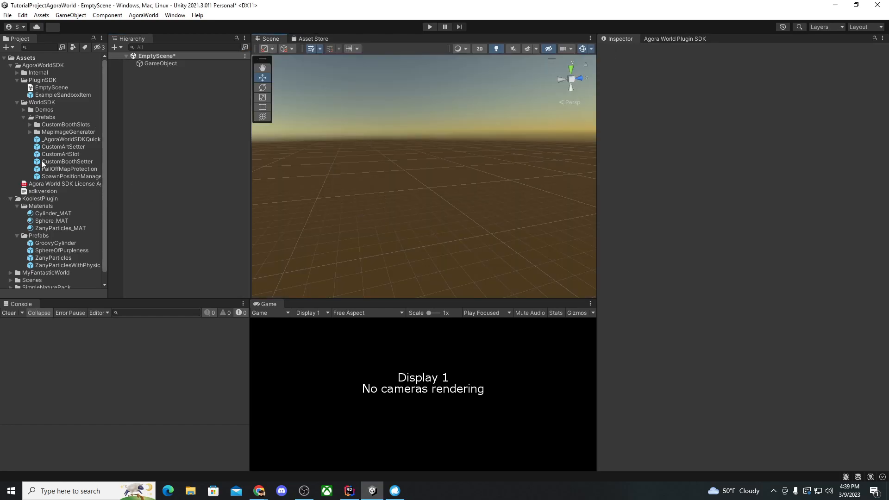
scroll(46, 232, "down", 1)
left_click(10, 276)
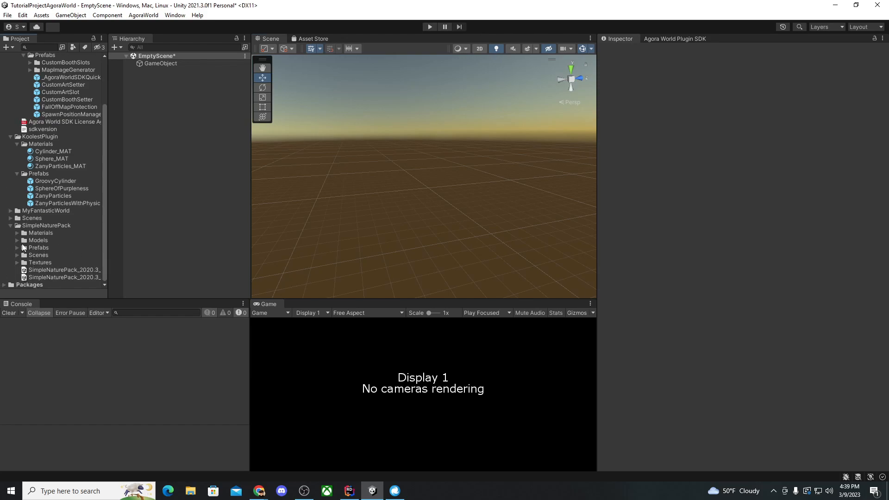
left_click(20, 248)
scroll(55, 213, "down", 10)
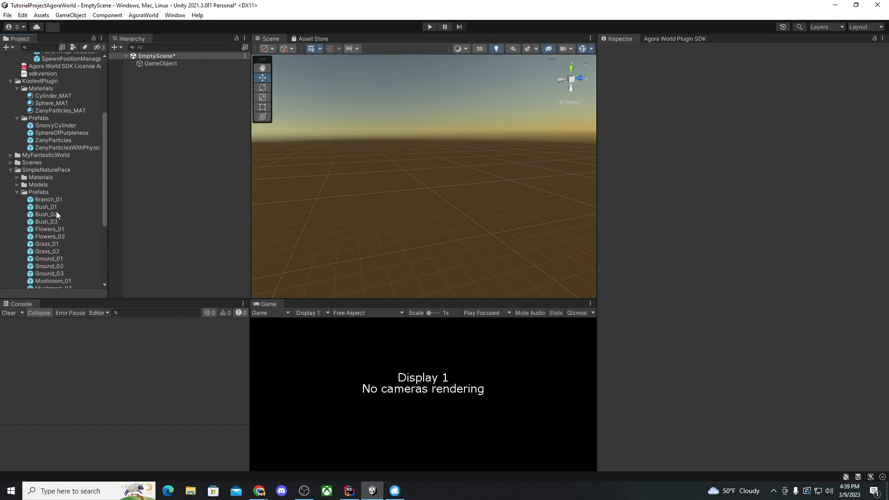
left_click(51, 158)
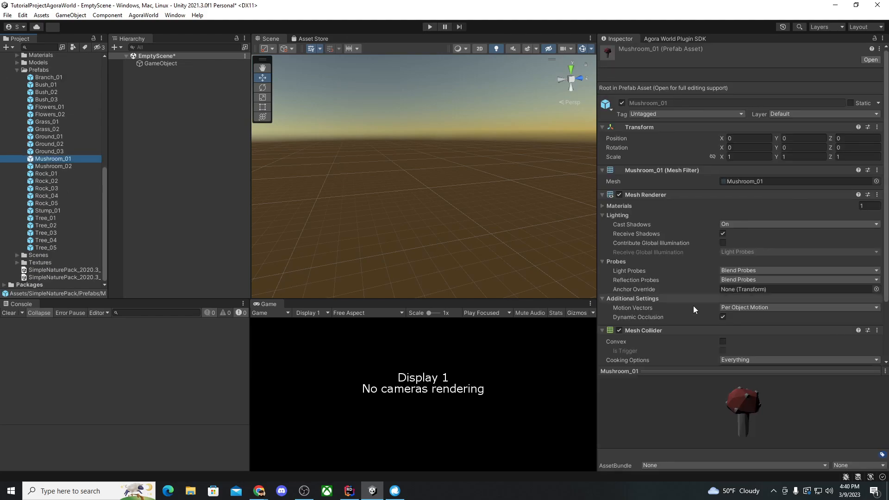
- Lock the Inspector on GameObject and check the lock by selecting other prefabs such as Mushroom_02
left_click(162, 63)
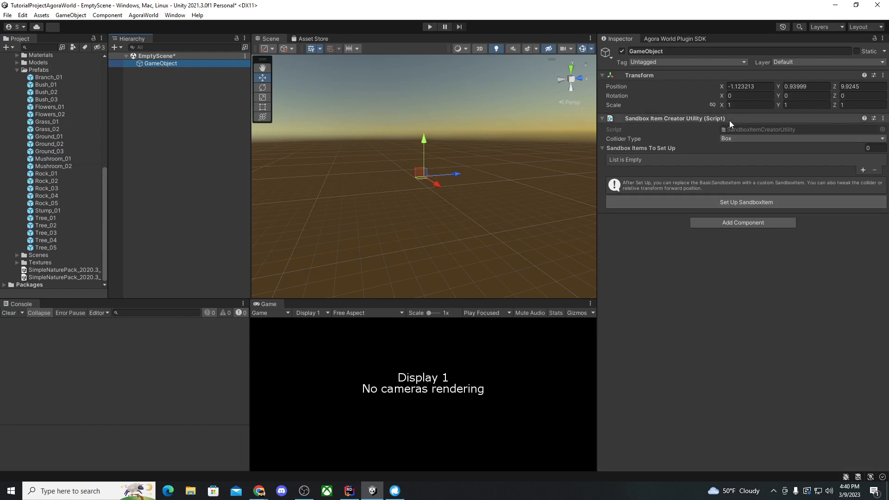
left_click(874, 38)
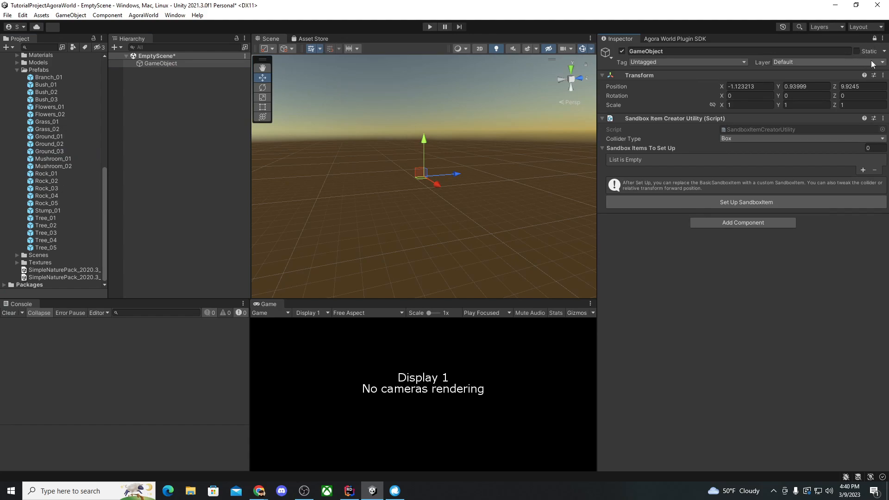
left_click(50, 134)
left_click(55, 167)
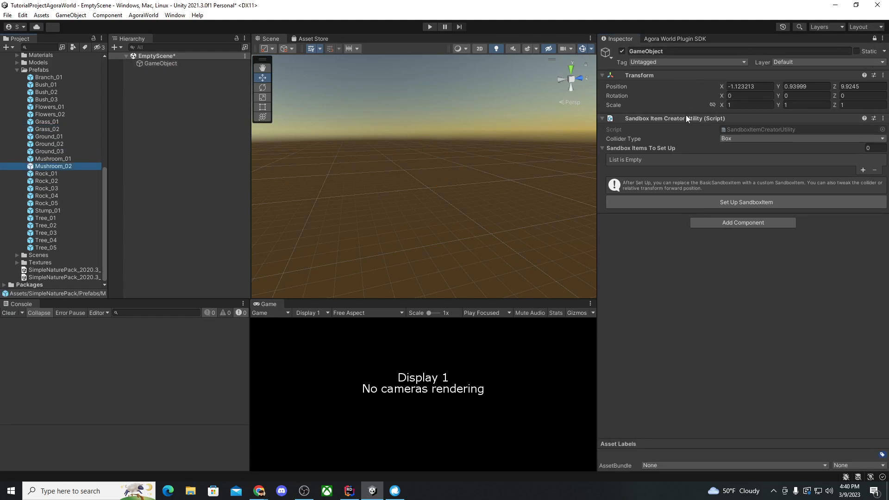
- Add all prefabs from Branch_01 to Tree_05 to Sandbox Items To Set Up and run the sandbox item setup
left_click(41, 78)
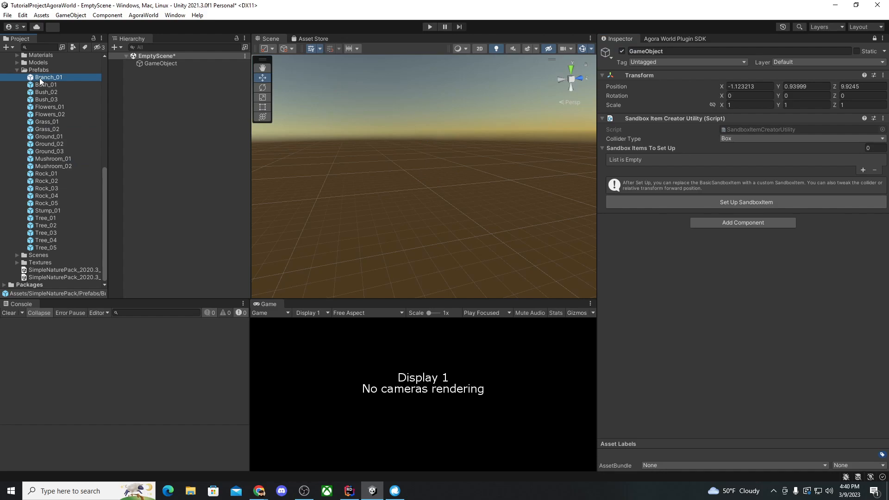
left_click(45, 249, "shift")
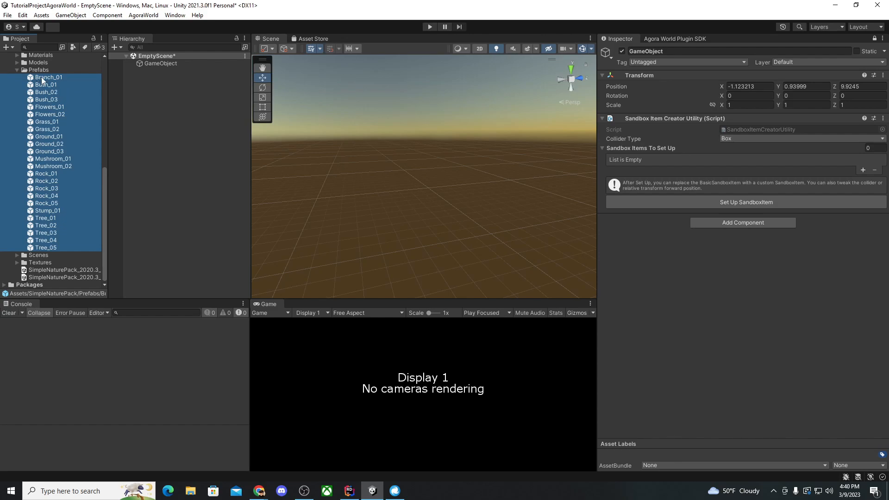
left_click_drag(41, 79, 635, 149)
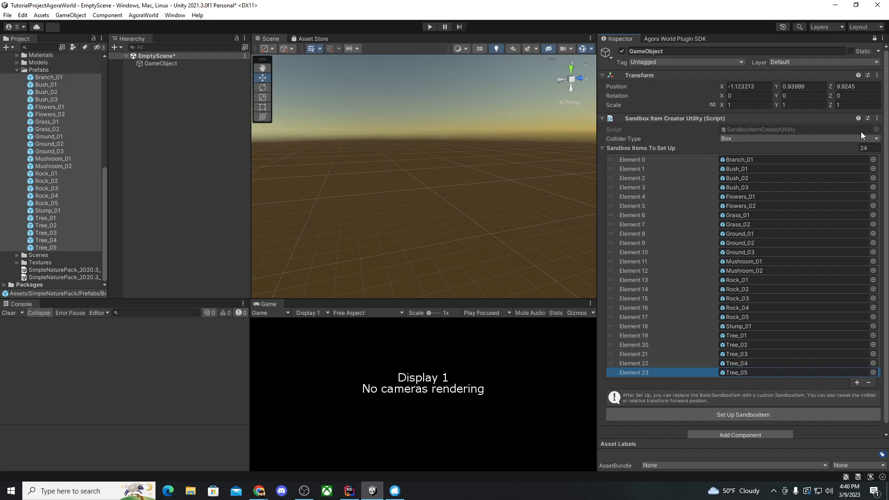
left_click(746, 414)
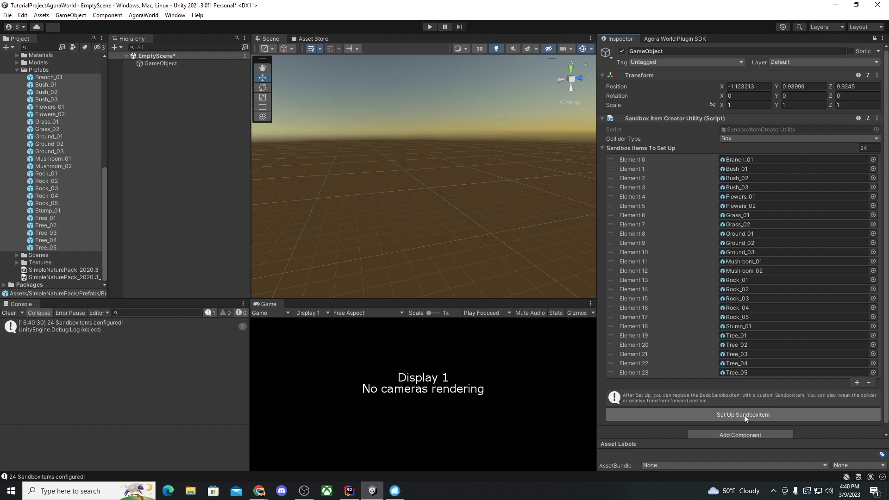
left_click(56, 330)
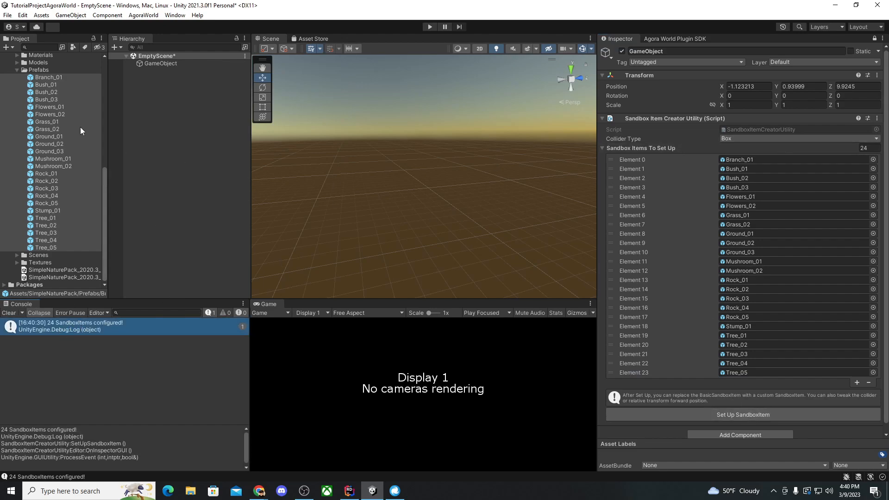
- Unlock the Inspector and examine the Branch_01 prefab's components for the Sandbox Item SDK script
left_click(874, 39)
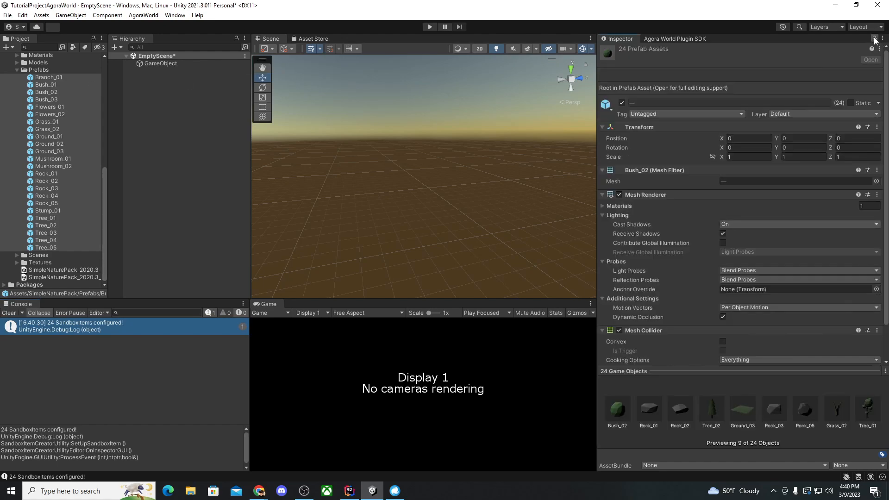
left_click(41, 79)
scroll(764, 188, "down", 5)
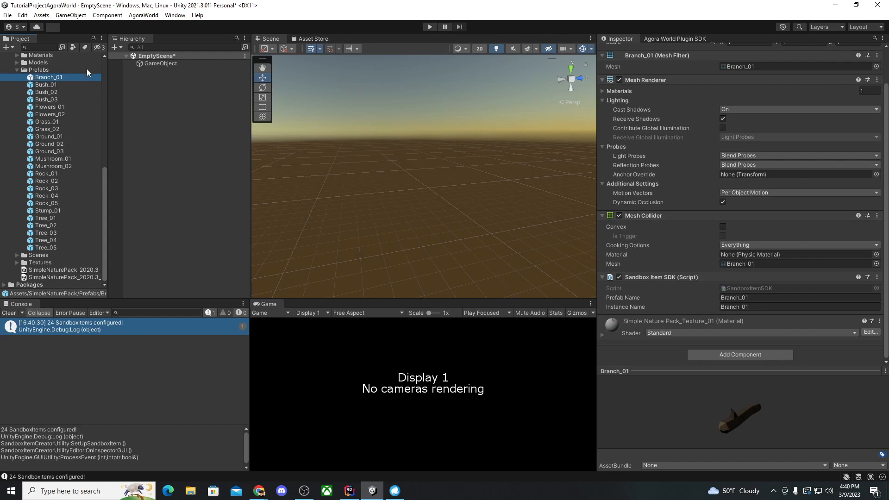
scroll(22, 159, "up", 3)
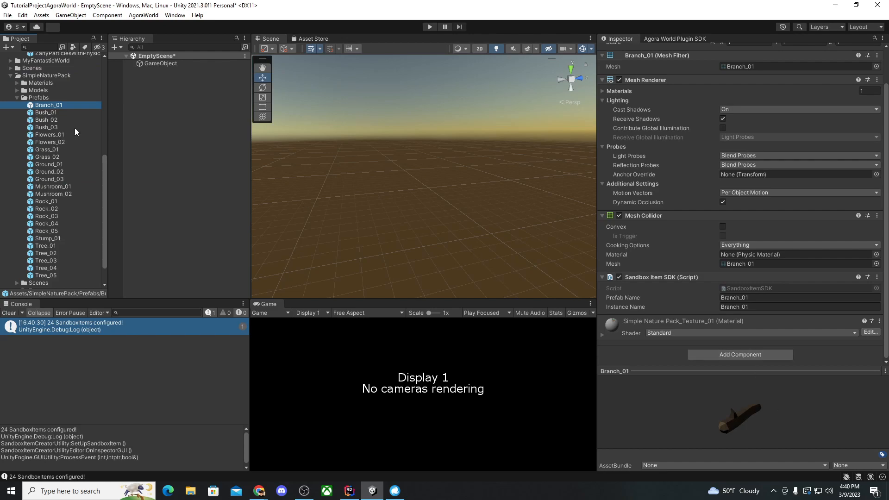
- Create a new plugin named simplenaturepack in the Agora World Plugin SDK with the pack's Prefabs folder, and build it
left_click(694, 38)
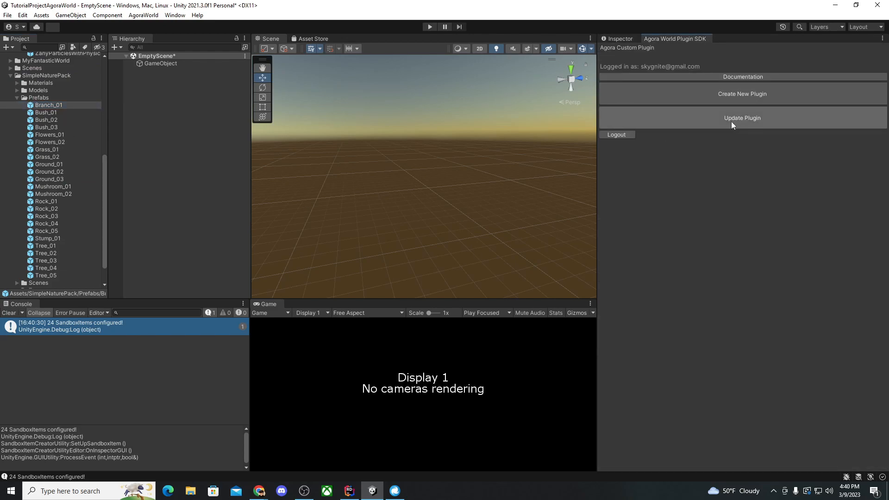
left_click(713, 99)
left_click(767, 65)
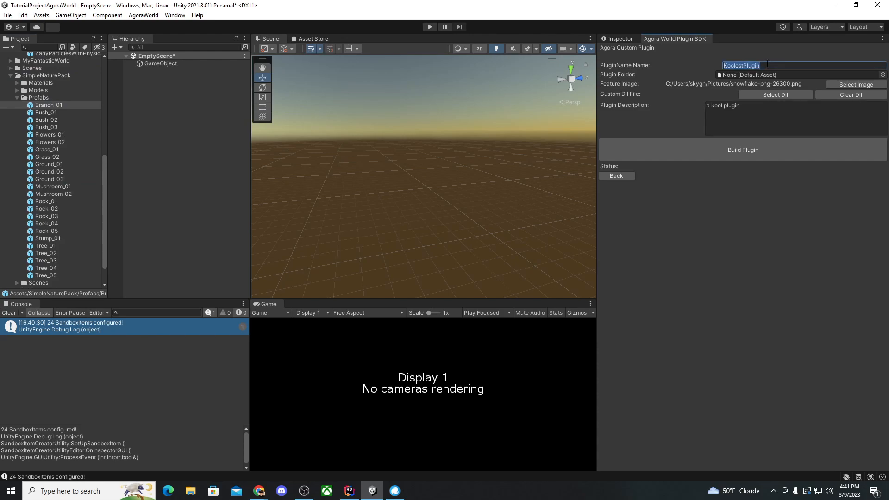
type("simplenaturepack")
left_click_drag(38, 99, 727, 73)
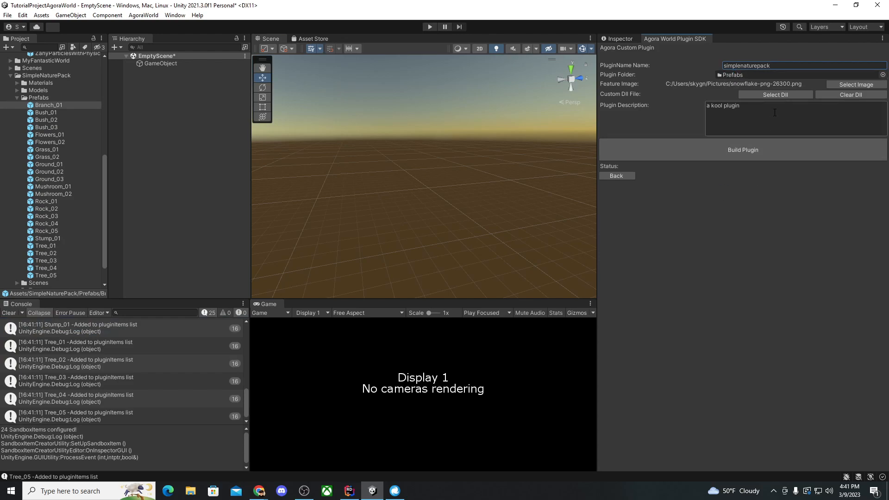
left_click(766, 156)
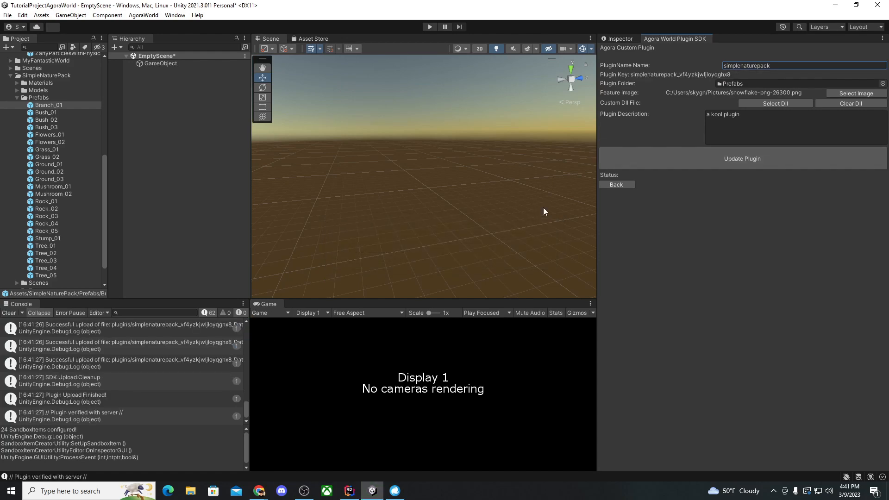
- Switch to Agora, cancel leaving the room and close the main menu to return to the sandbox
left_click(395, 491)
left_click(507, 374)
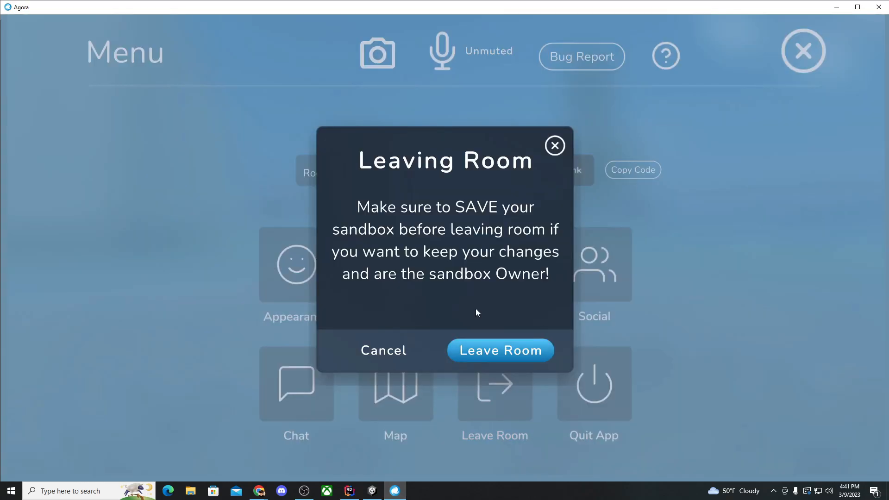
left_click(387, 351)
left_click(803, 51)
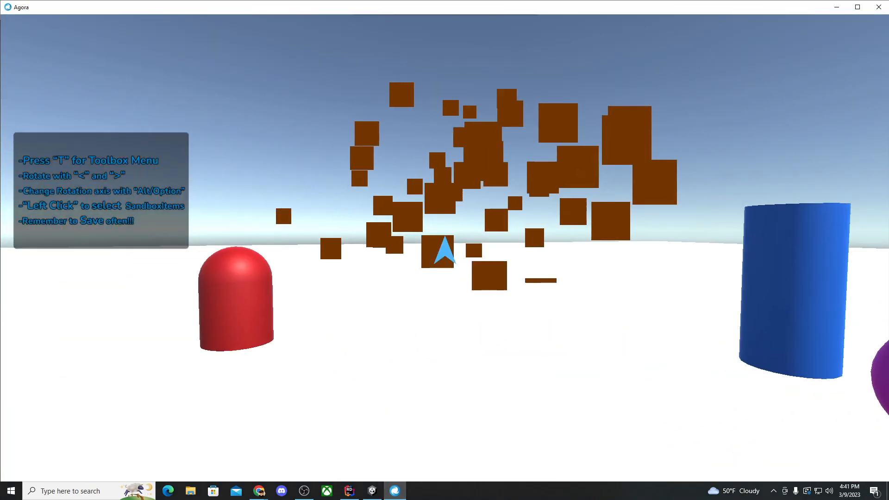
- Open the sandbox toolbox and bring up My Plugins as the source for adding a plugin
key("t")
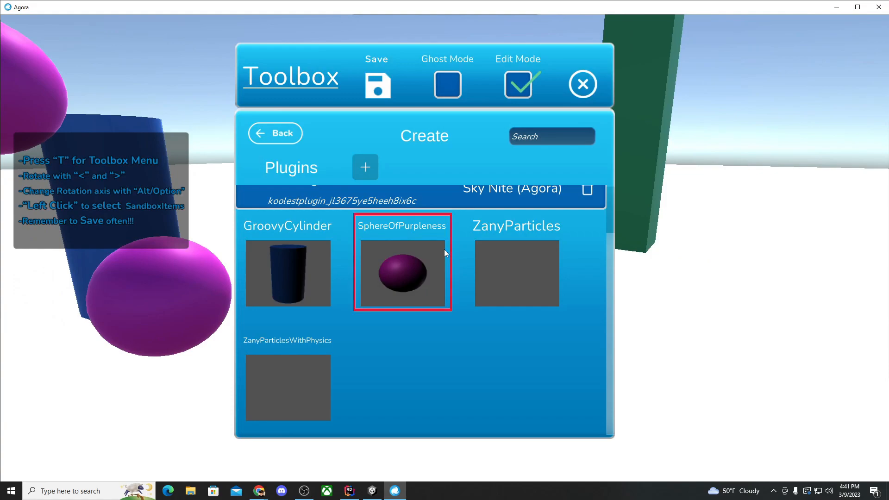
left_click(480, 162)
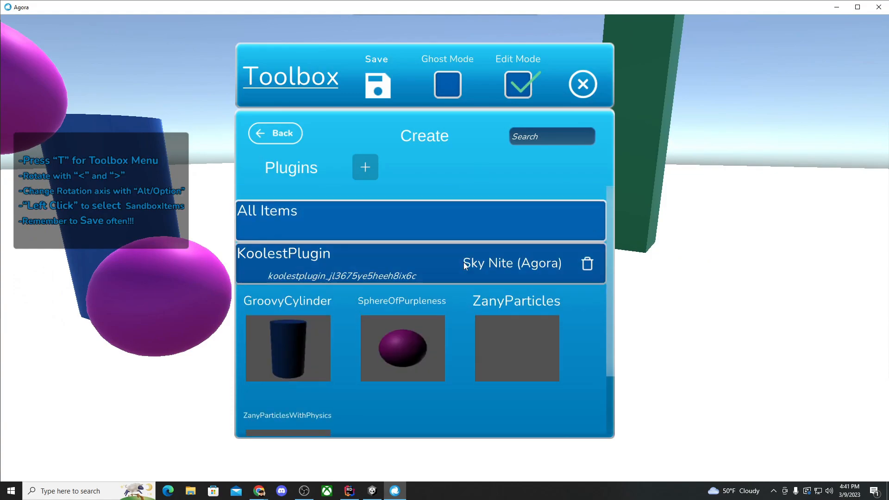
left_click(366, 168)
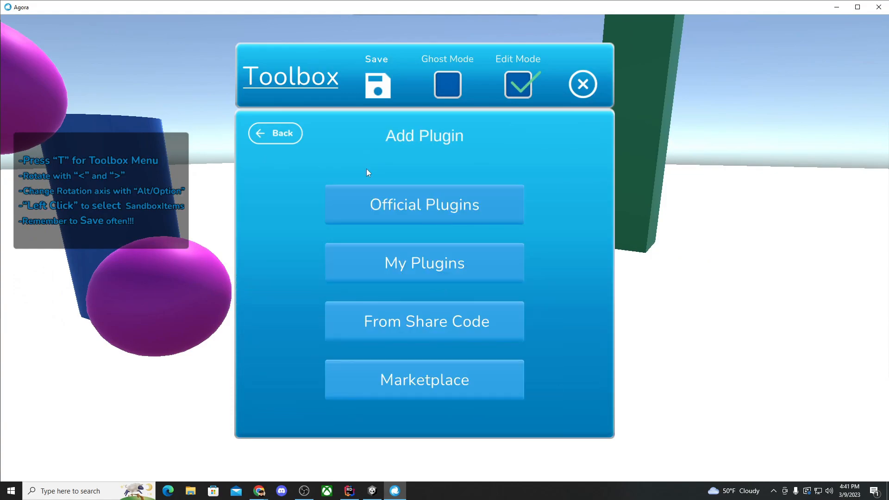
left_click(443, 273)
- Find simplenaturepack in the plugin list, review its items and add it to the sandbox
scroll(295, 223, "down", 1)
scroll(295, 223, "down", 1)
scroll(297, 224, "down", 4)
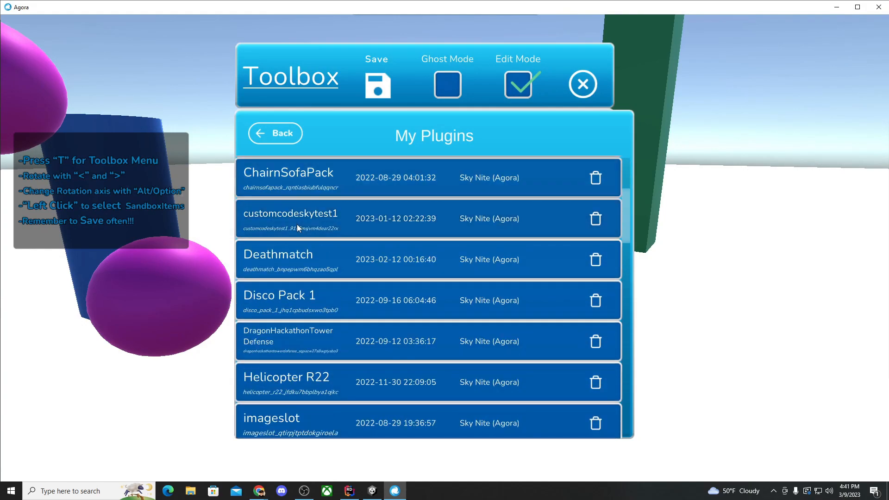
scroll(298, 226, "down", 5)
scroll(298, 226, "down", 5)
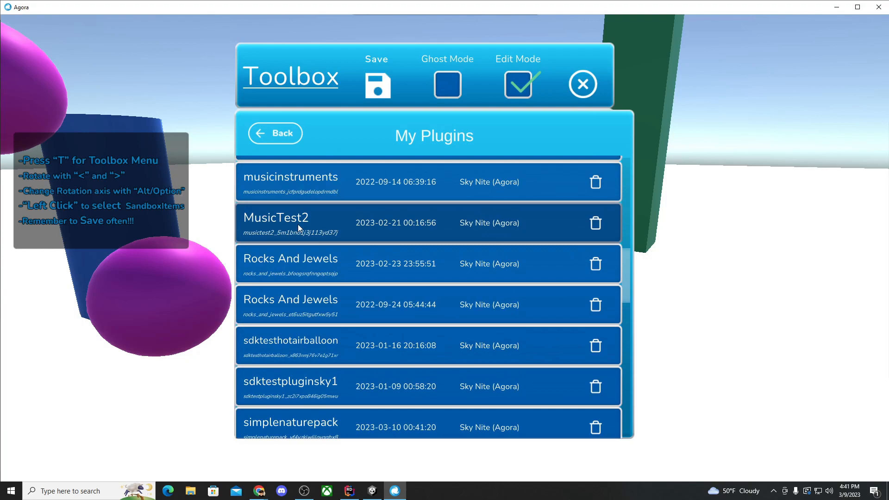
left_click(305, 379)
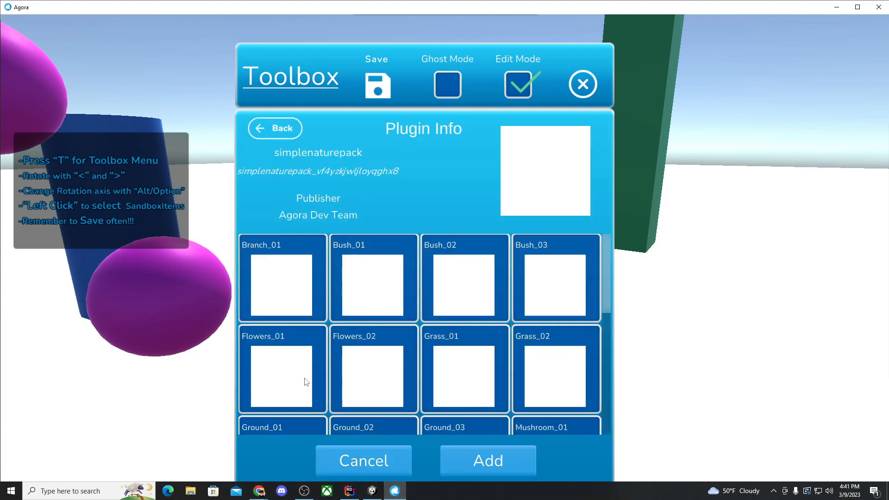
scroll(465, 348, "down", 8)
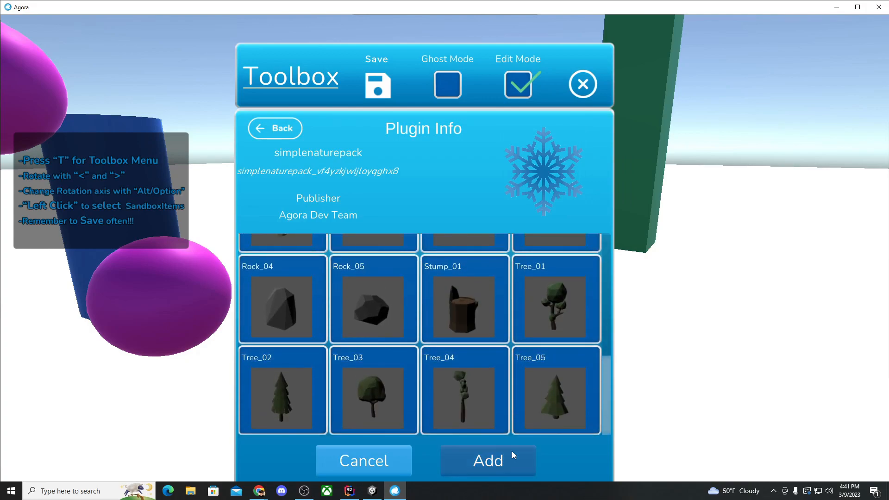
left_click(497, 462)
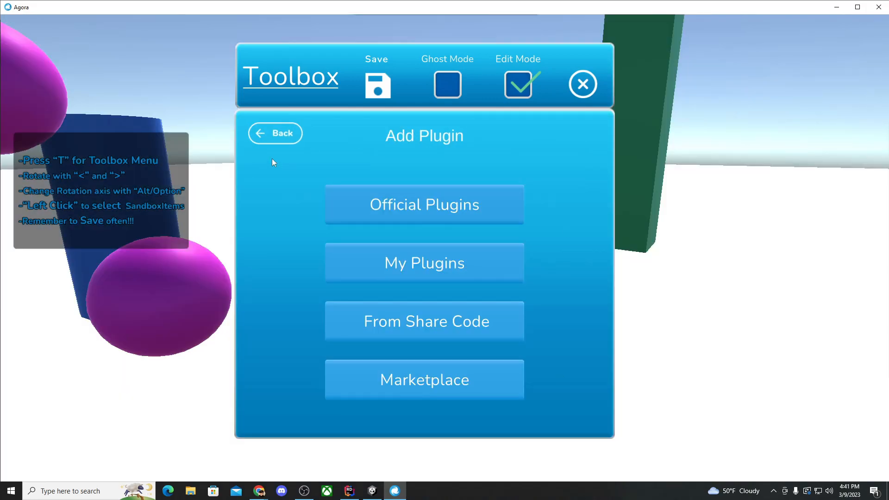
- Return to the Create list, expand simplenaturepack and search the items for "flower"
left_click(274, 137)
left_click(373, 288)
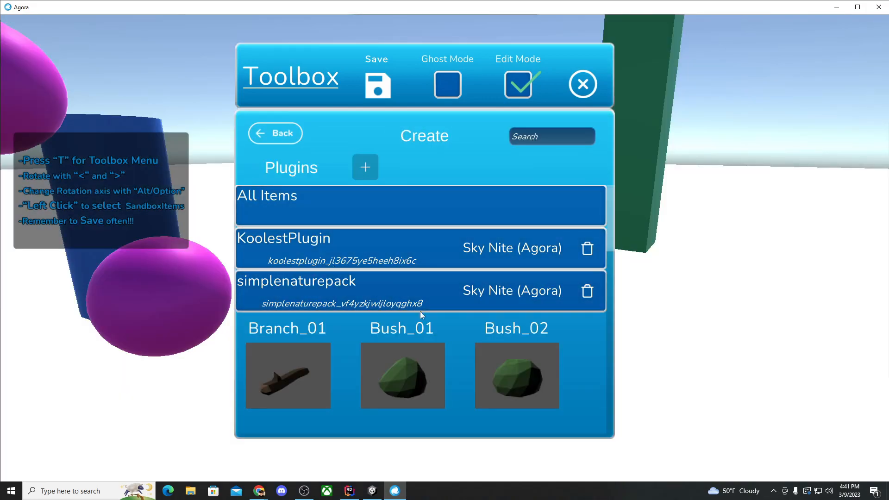
scroll(423, 322, "down", 3)
left_click(532, 137)
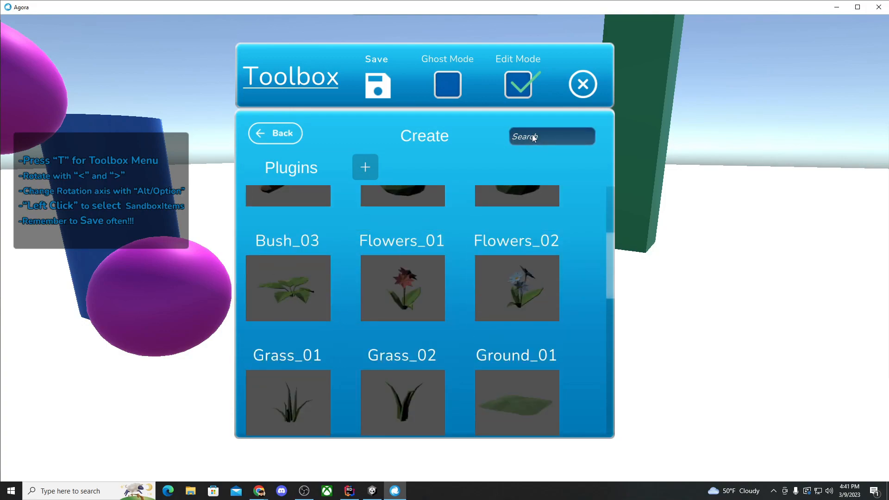
type("flower")
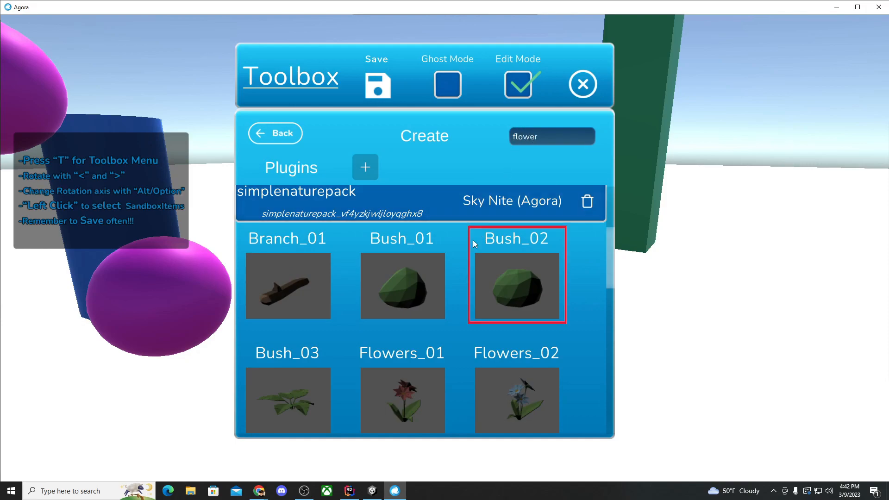
scroll(448, 276, "down", 3)
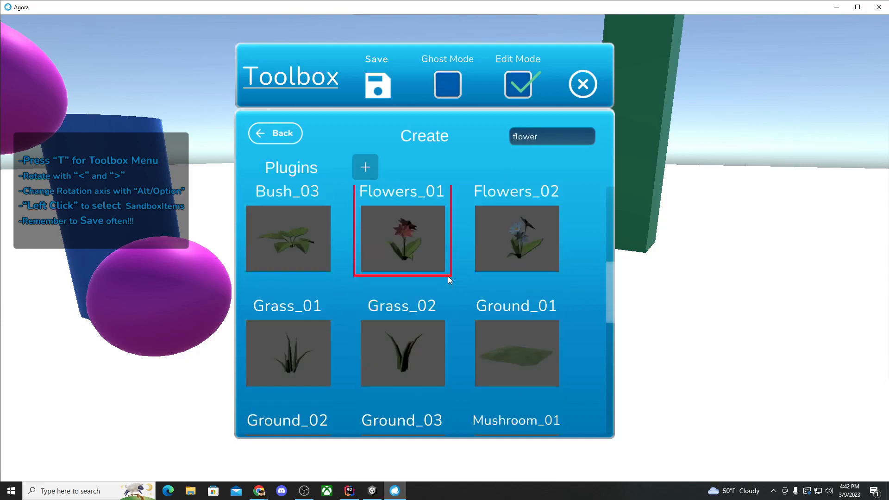
scroll(448, 276, "up", 5)
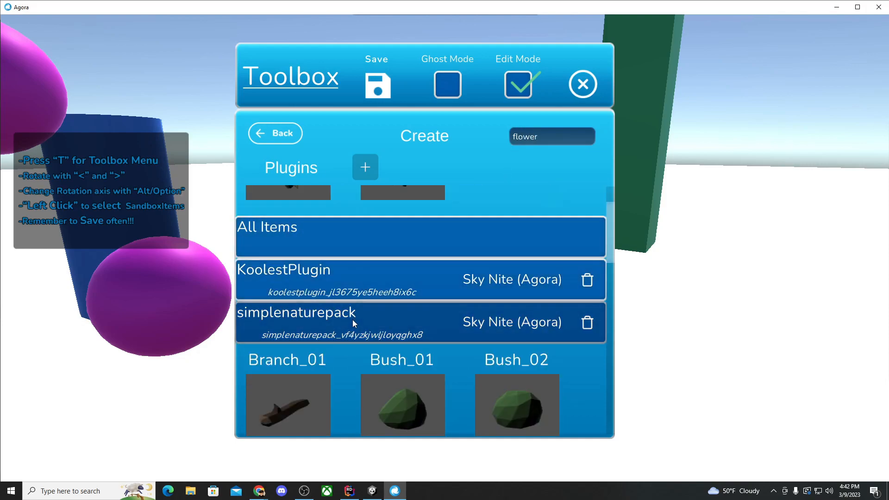
scroll(352, 320, "up", 3)
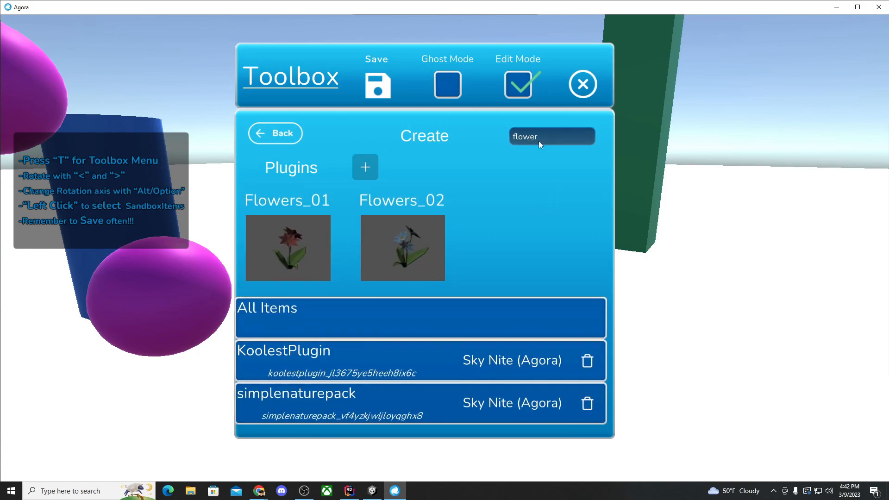
- Place a Flowers_01 item on the sandbox floor and select it up close
left_click(290, 246)
left_click(444, 250)
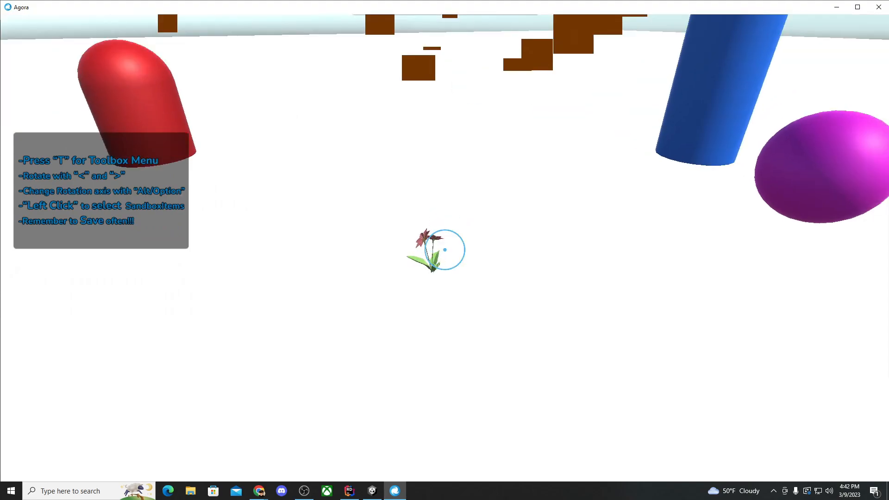
key("w")
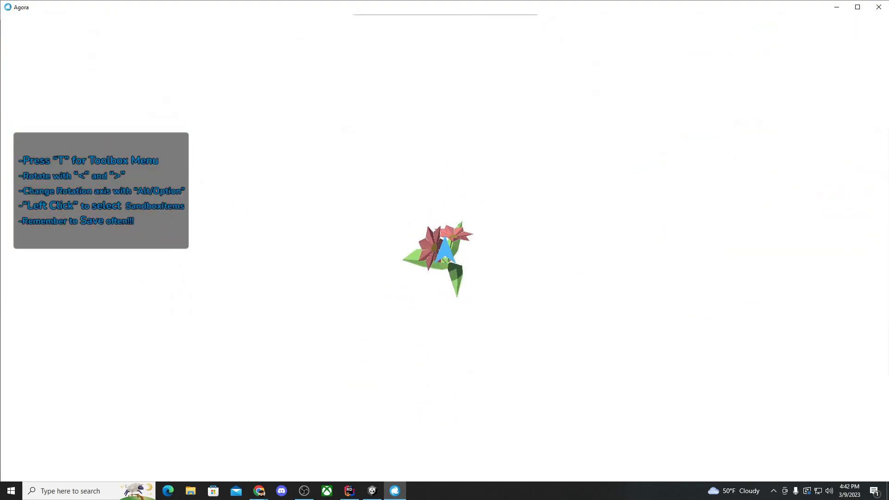
left_click(444, 250)
left_click(744, 141)
left_click(445, 250)
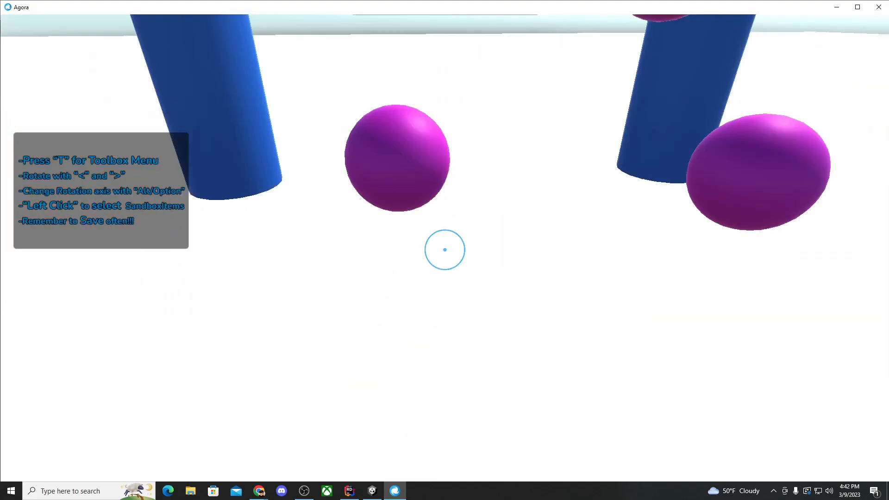
- Clear the item search and place a rock from simplenaturepack on the sandbox floor
key("t")
left_click(559, 136)
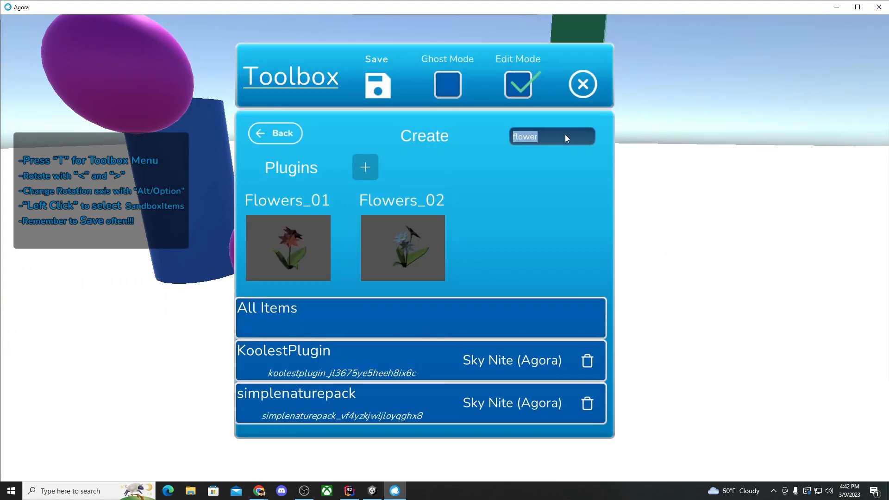
key("BackSpace")
left_click(315, 213)
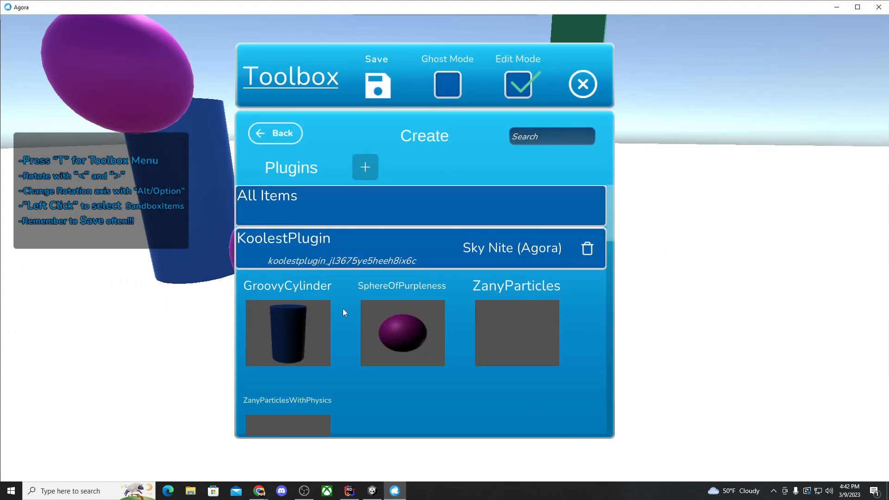
scroll(343, 309, "down", 3)
scroll(355, 307, "down", 8)
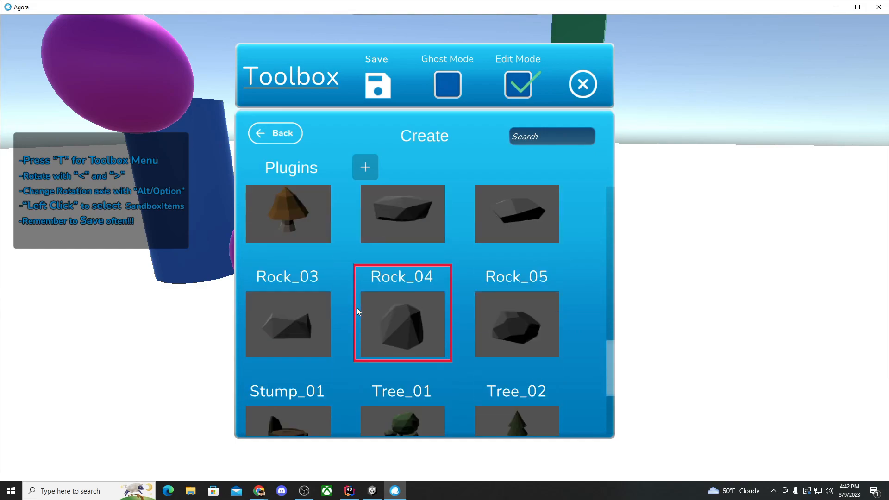
left_click(359, 311)
- Place a Tree_02 beside the rock and a Tree_04 between the blue cylinder and the green block
key("t")
scroll(482, 296, "down", 3)
left_click(516, 236)
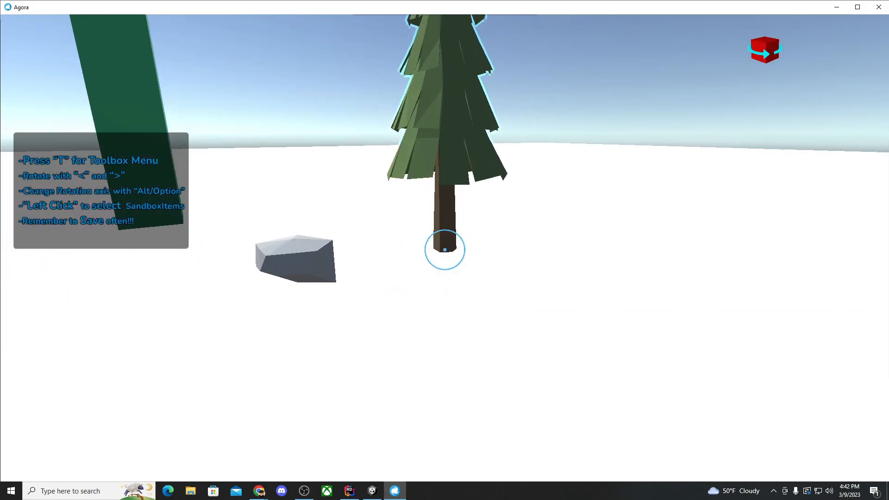
left_click(444, 250)
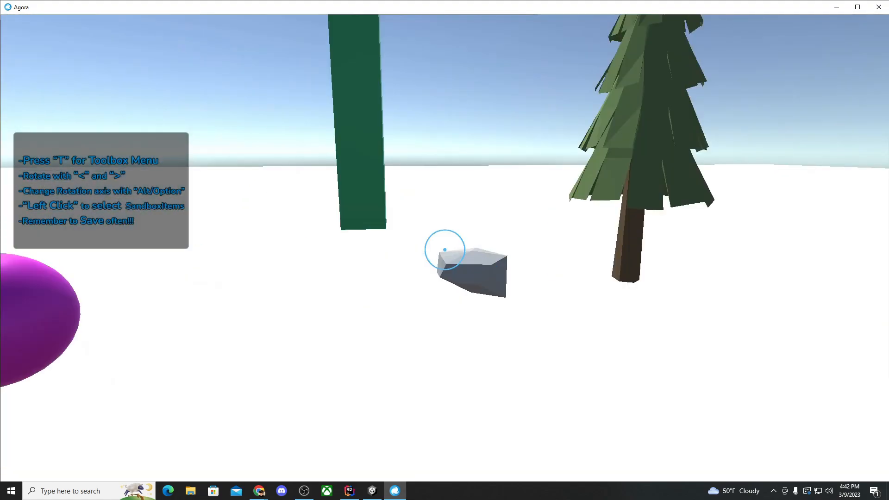
key("t")
scroll(454, 257, "down", 1)
left_click(405, 318)
left_click(444, 250)
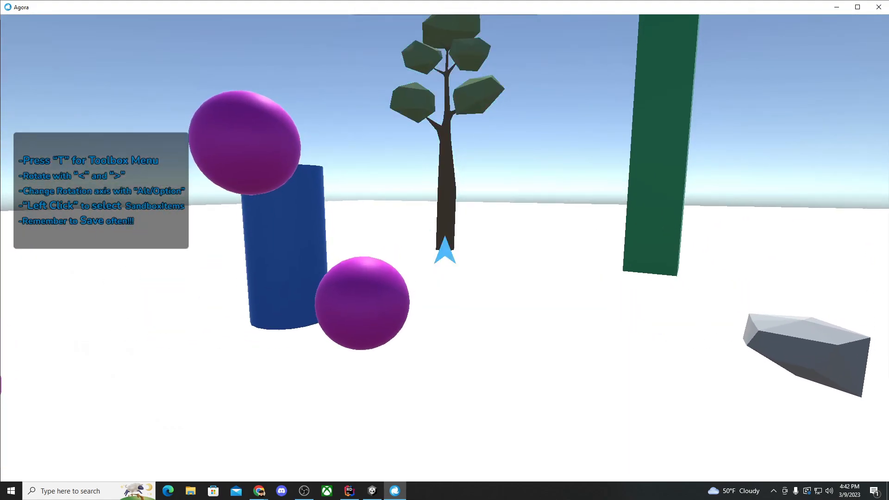
- Place a Stump_01 in front of the leafy tree and a Mushroom_02 on top of the rock
key("t")
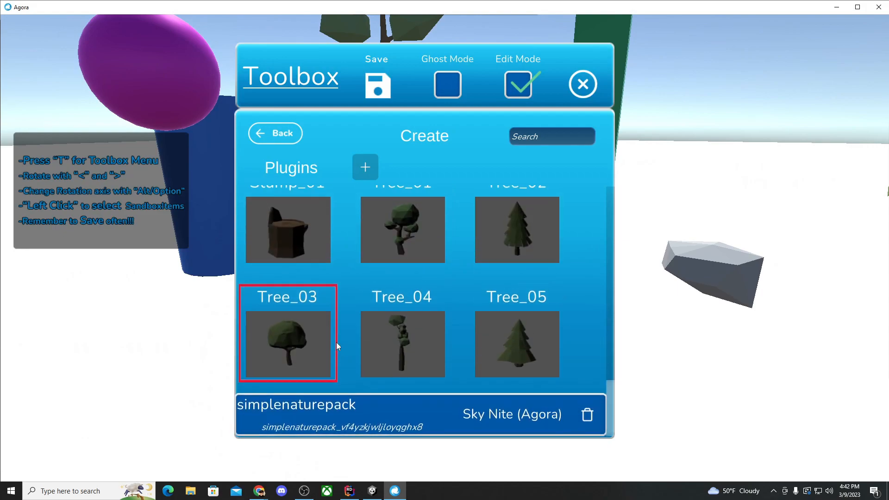
left_click(297, 238)
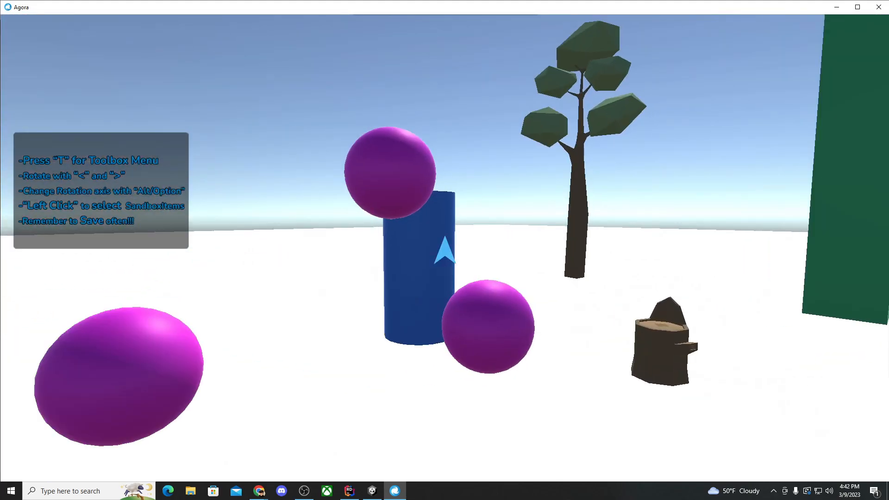
key("t")
scroll(425, 312, "up", 2)
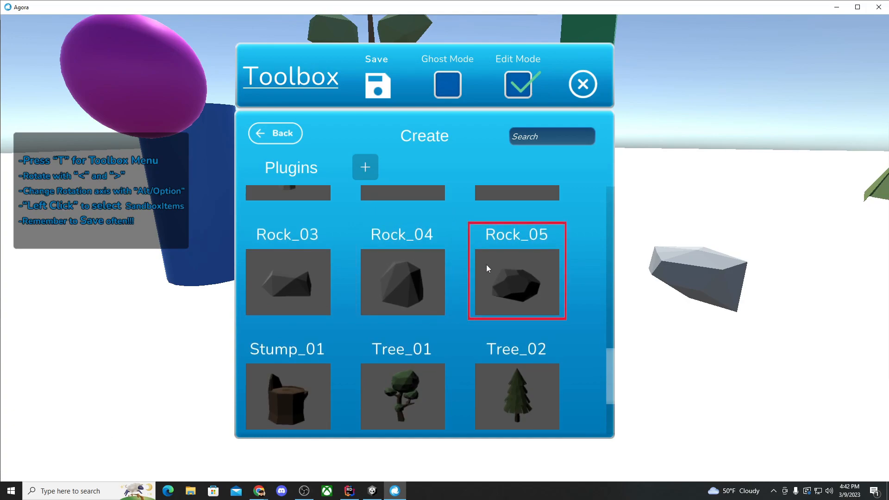
scroll(407, 268, "up", 2)
left_click(297, 290)
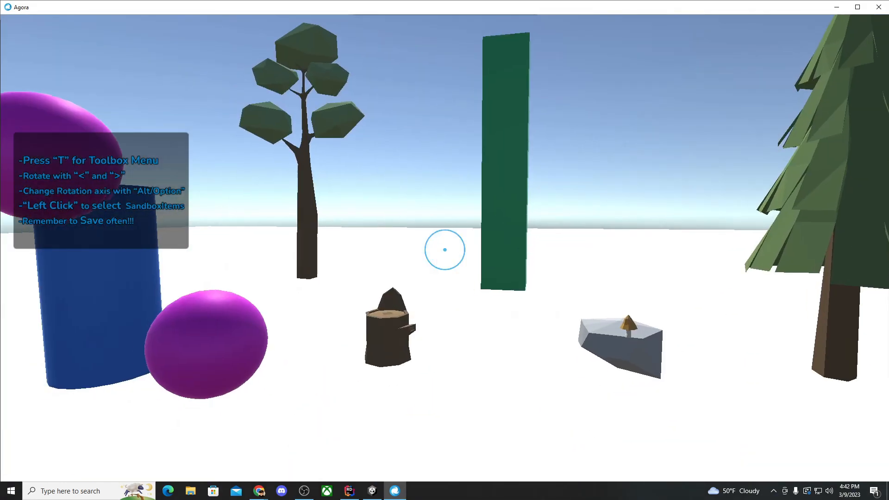
key("Escape")
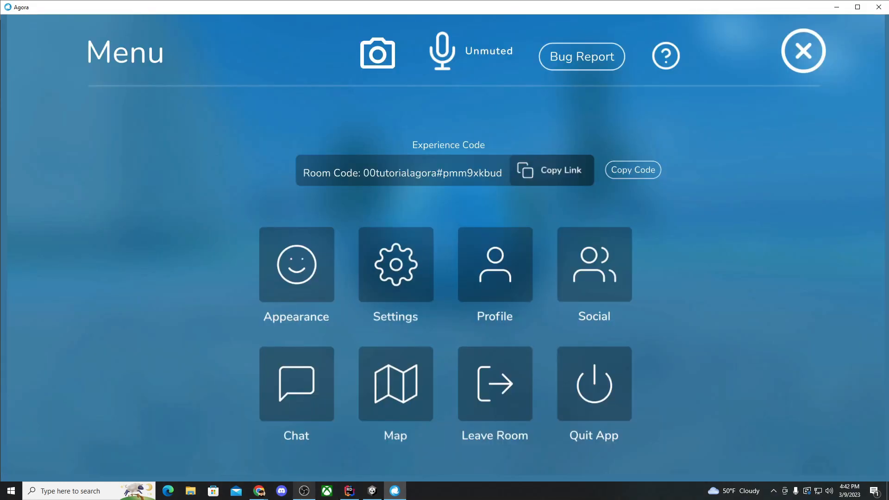
left_click(304, 490)
left_click(806, 422)
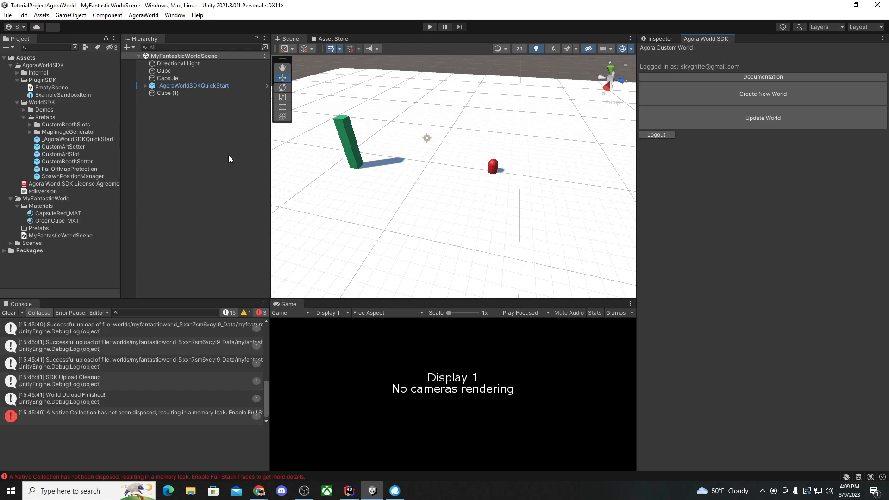
- Clear the console, collapse the existing asset folders and create a folder named KoolestPlugin in Assets
left_click(9, 313)
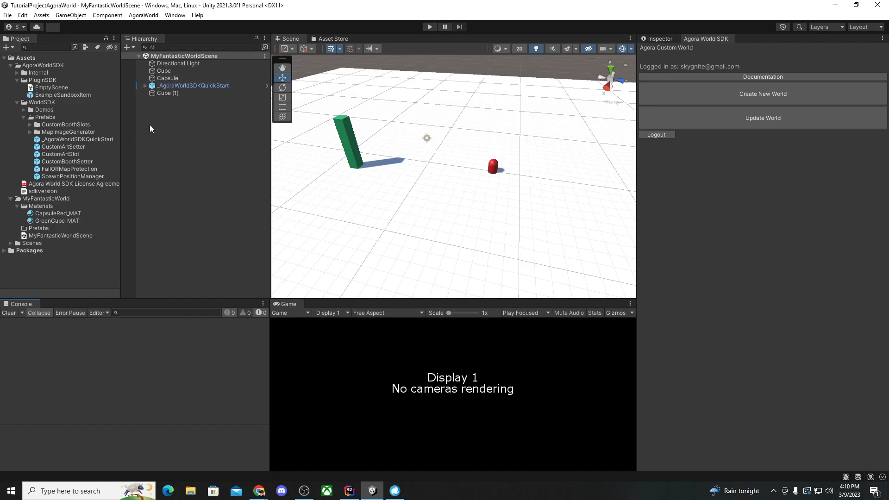
left_click(10, 65)
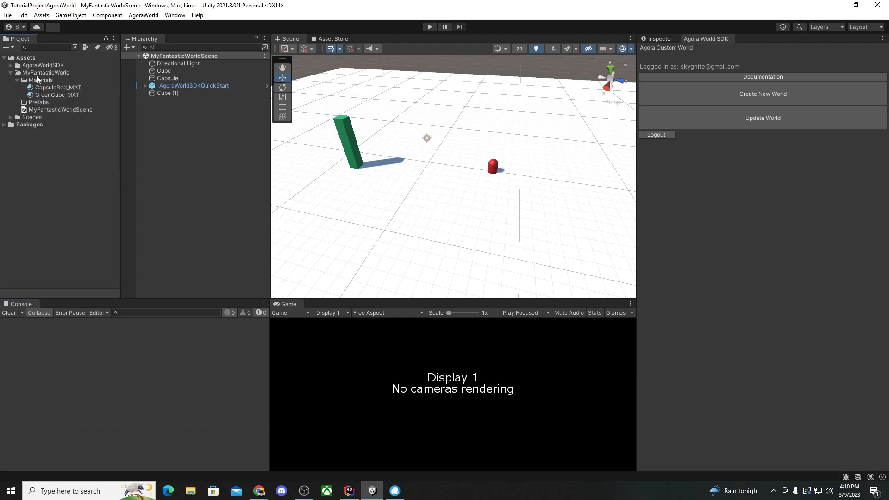
left_click(11, 73)
right_click(16, 60)
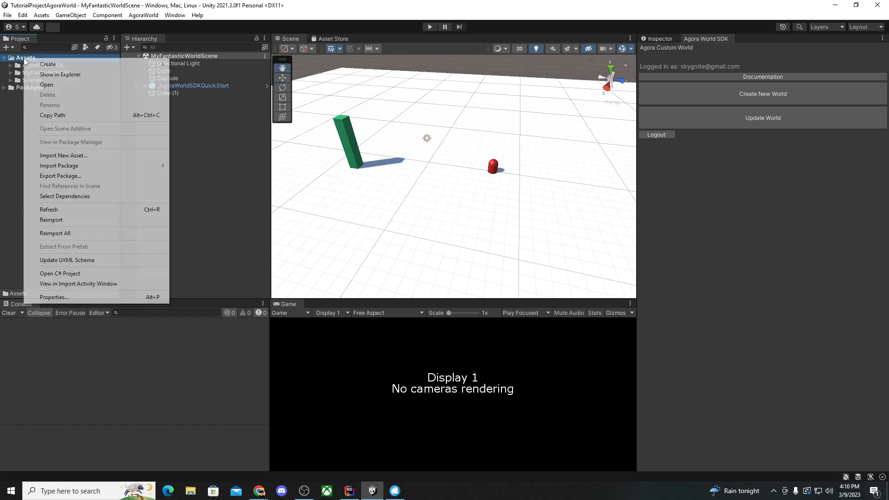
mouse_move(56, 68)
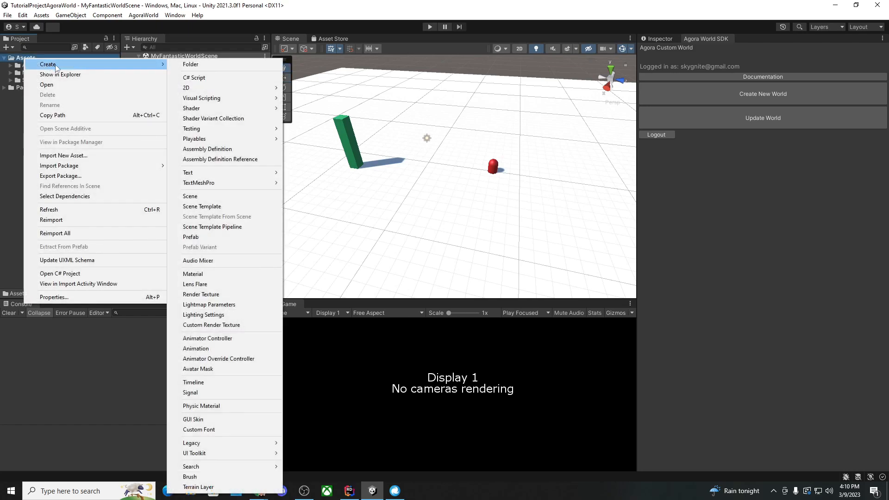
left_click(186, 65)
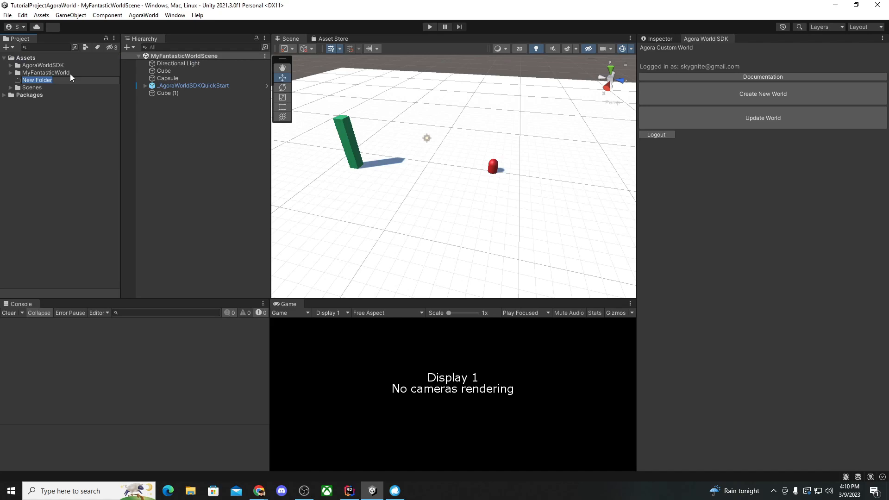
type("KoolestPlugin")
key("Return")
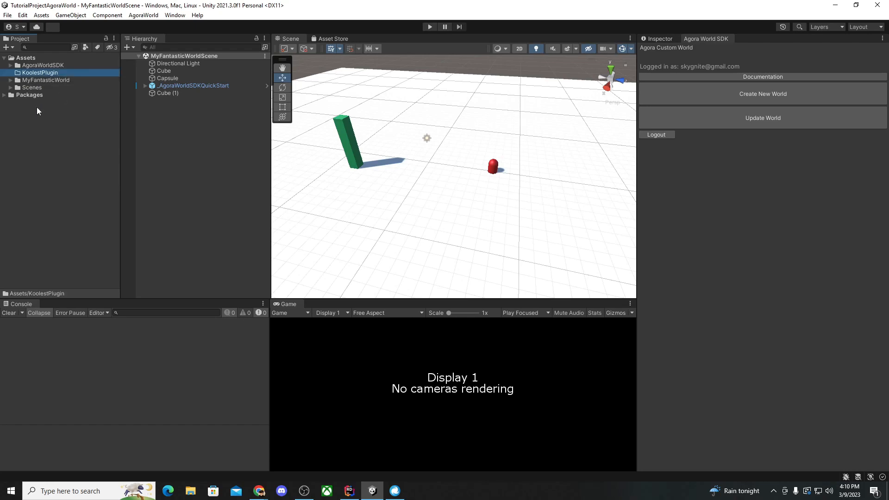
- Create Prefabs and Materials subfolders inside the KoolestPlugin folder
right_click(32, 74)
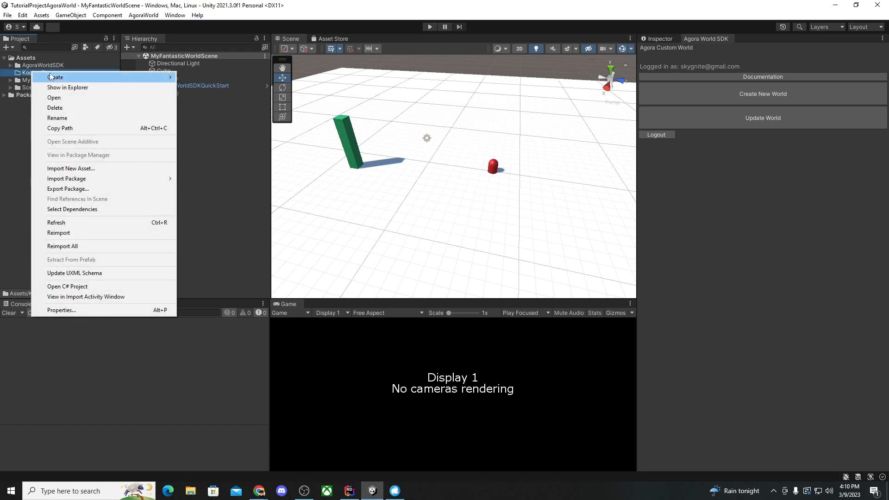
mouse_move(65, 78)
left_click(249, 67)
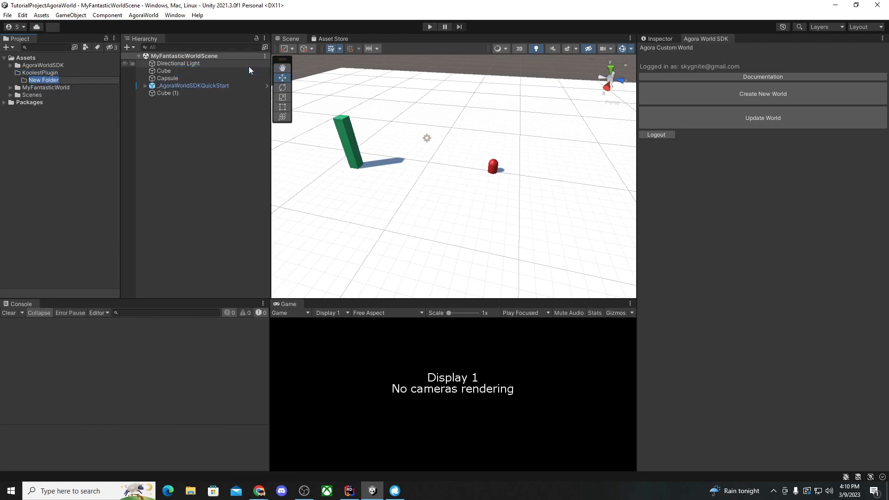
type("Prefabs")
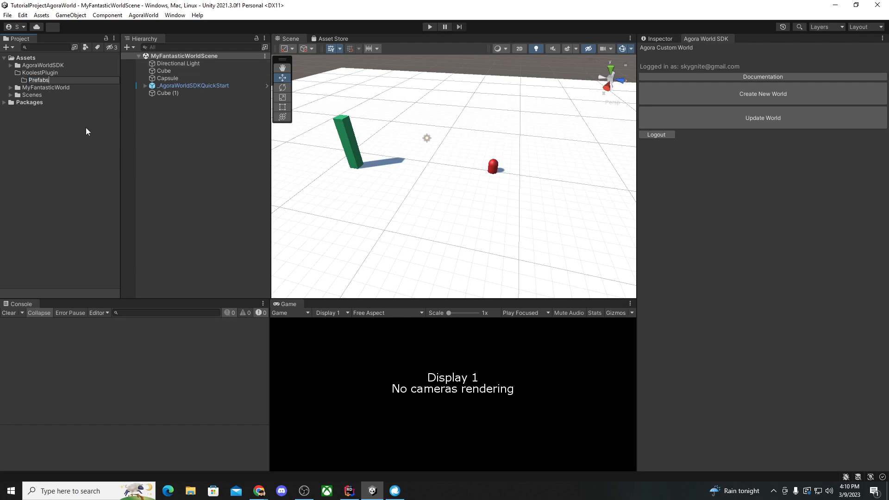
key("Return")
right_click(39, 73)
mouse_move(65, 79)
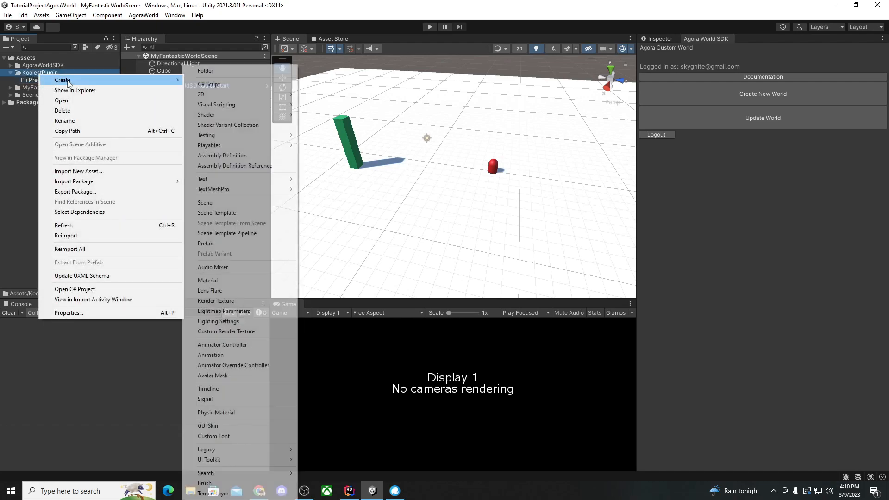
left_click(220, 70)
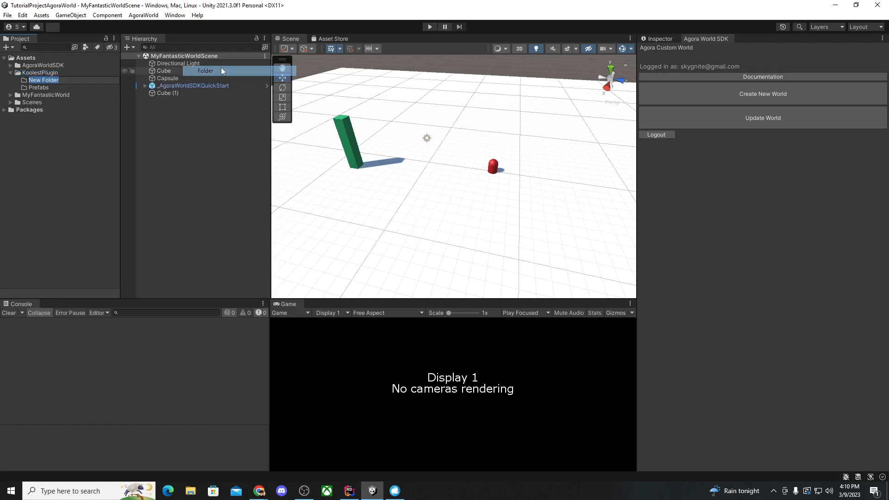
type("Materials")
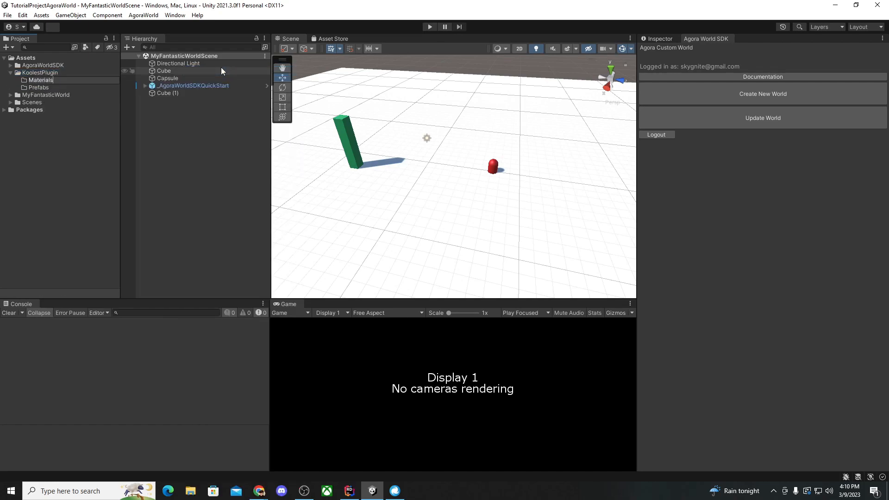
key("Return")
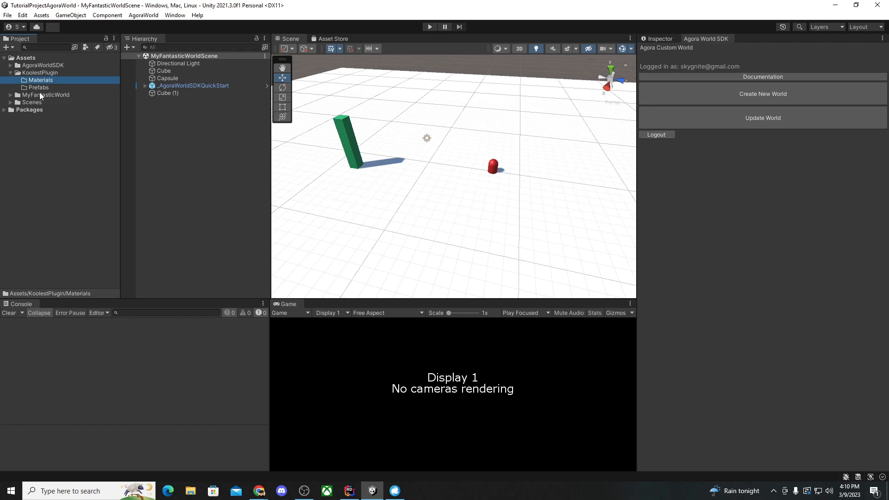
- Open the EmptyScene scene from the PluginSDK folder of AgoraWorldSDK
left_click(29, 67)
left_click(10, 65)
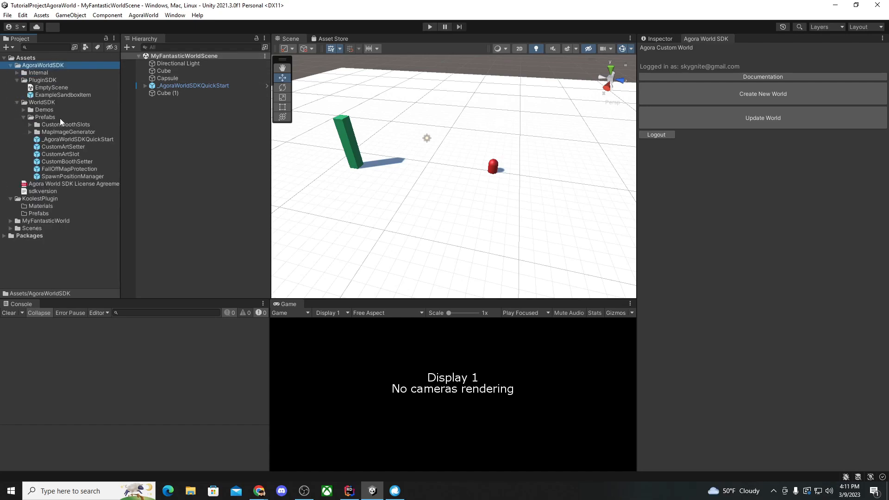
left_click(42, 81)
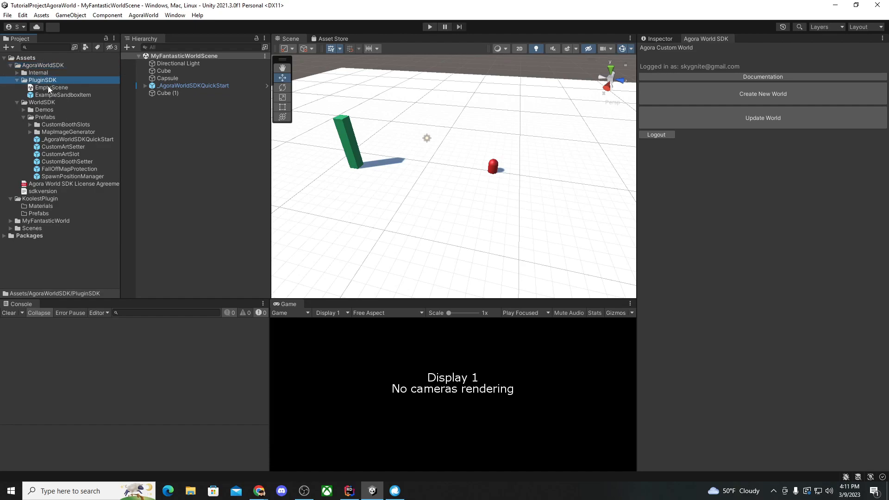
double_click(49, 88)
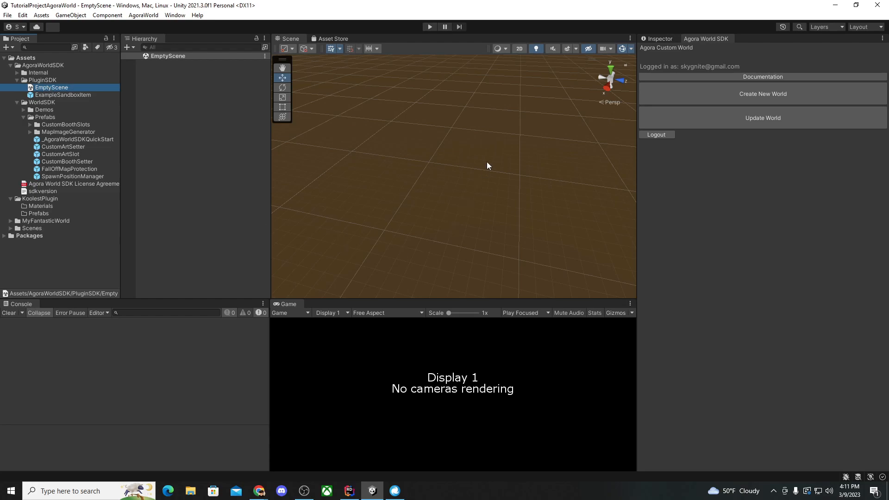
right_click_drag(501, 201, 490, 126)
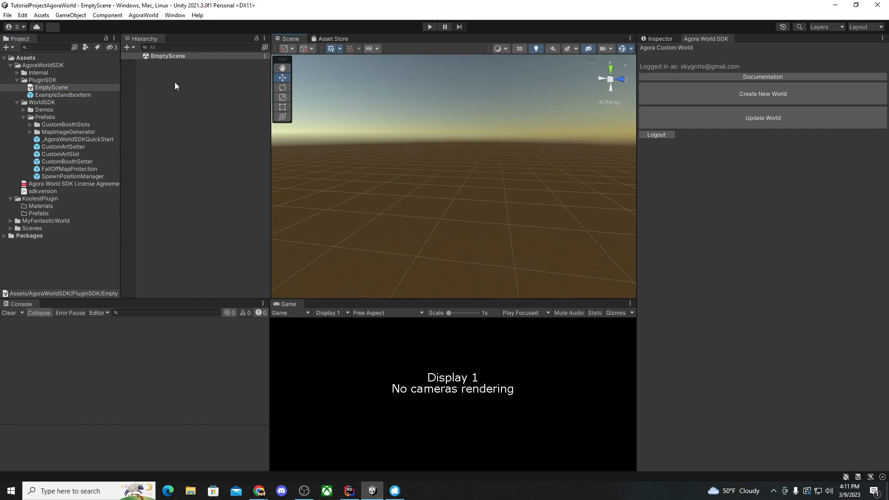
- Add a 3D cylinder to the empty scene and frame it in the scene view
right_click(174, 100)
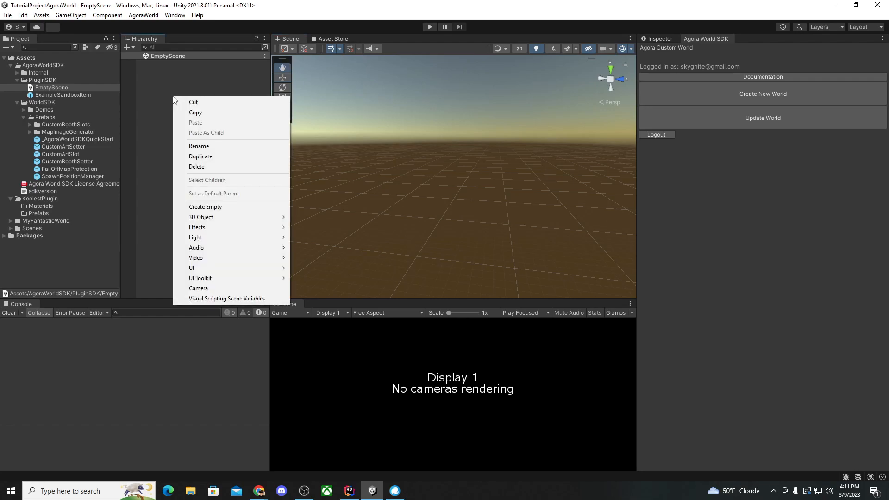
mouse_move(227, 217)
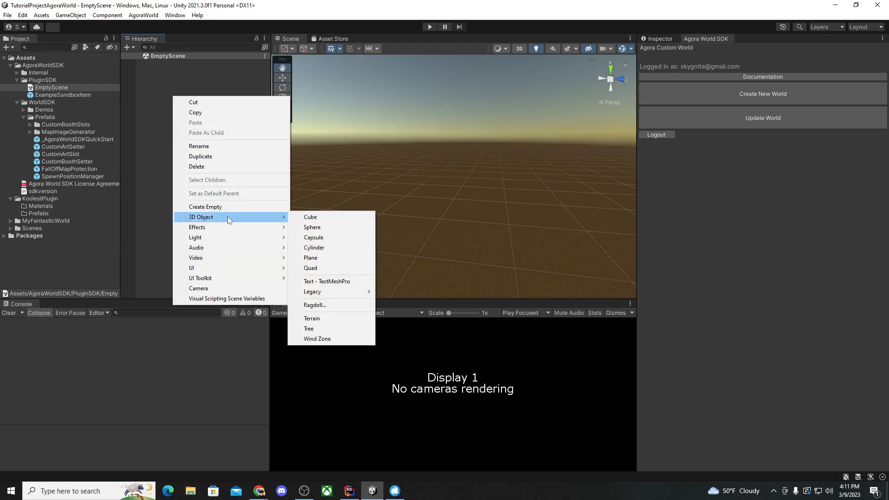
left_click(338, 248)
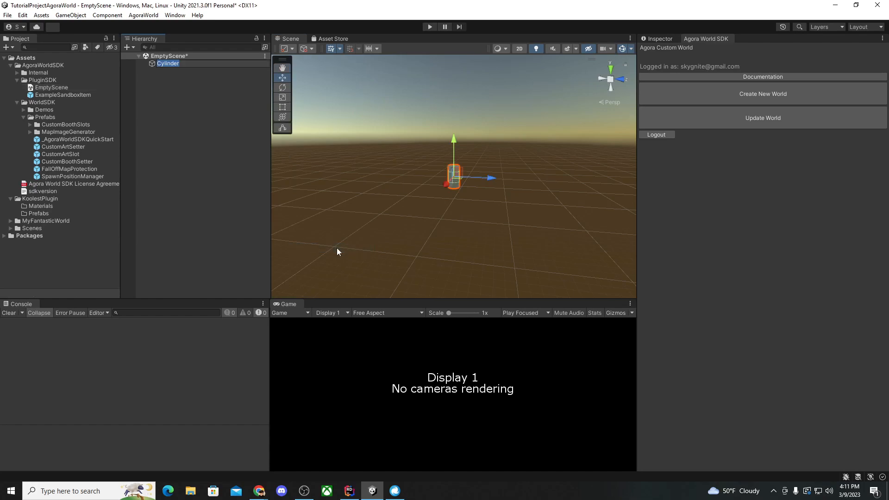
left_click(223, 82)
double_click(174, 65)
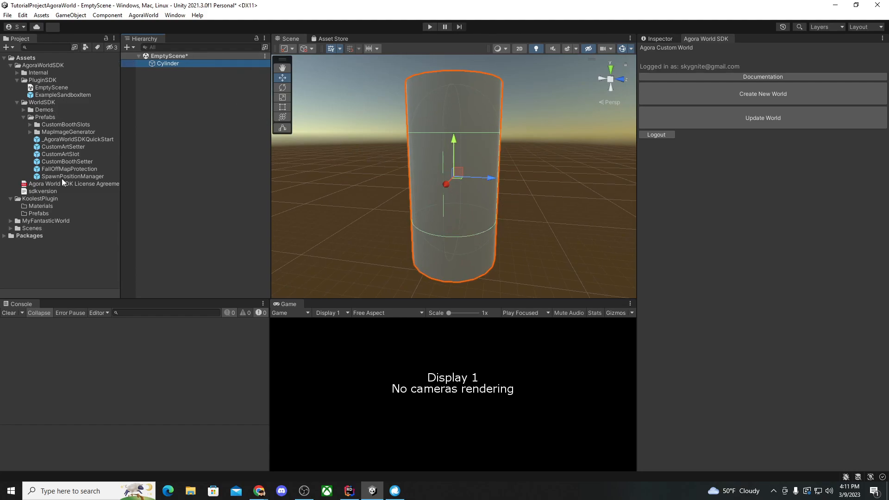
- Create a material named Cylinder_MAT in KoolestPlugin's Materials folder
right_click(41, 203)
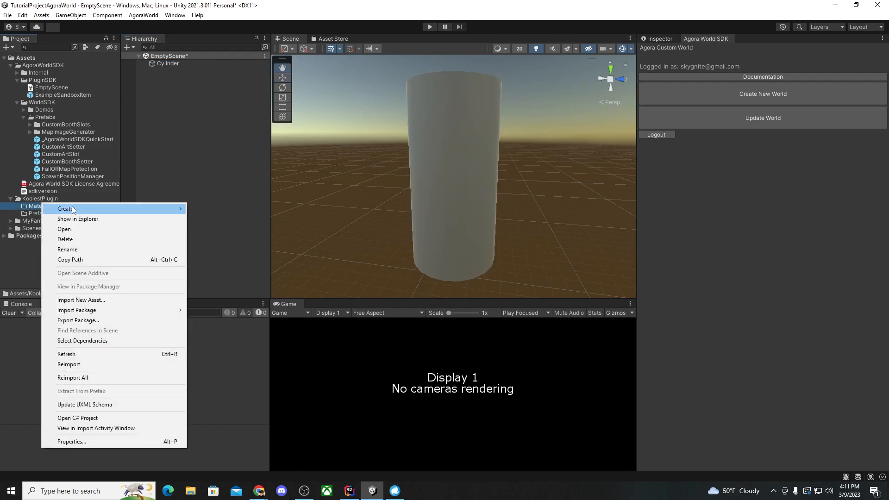
mouse_move(126, 210)
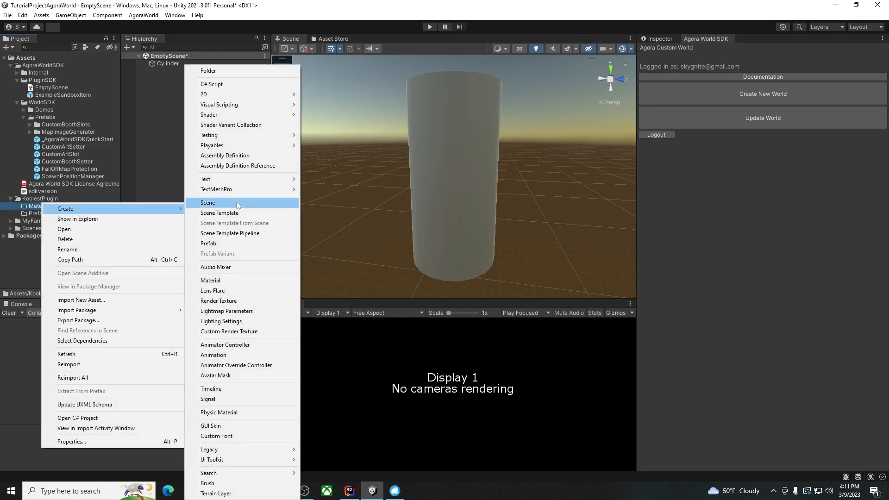
left_click(233, 280)
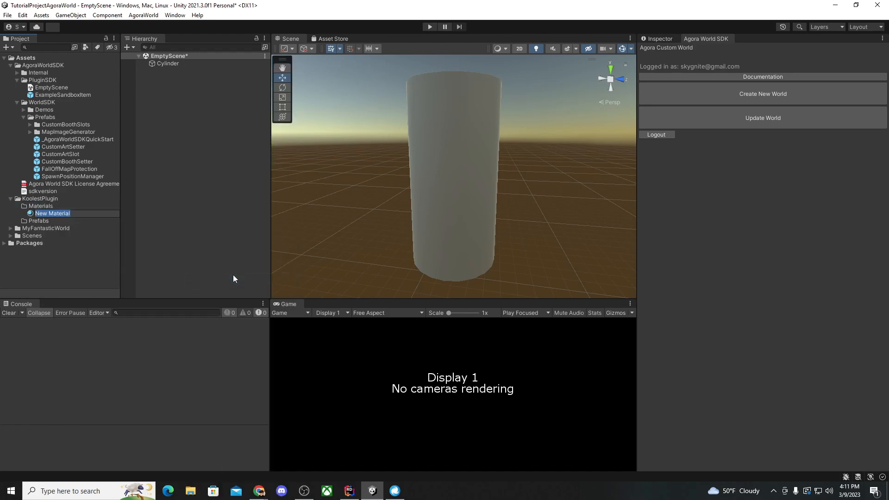
type("Cylinder_Ma")
key("BackSpace")
type("AT")
left_click(199, 239)
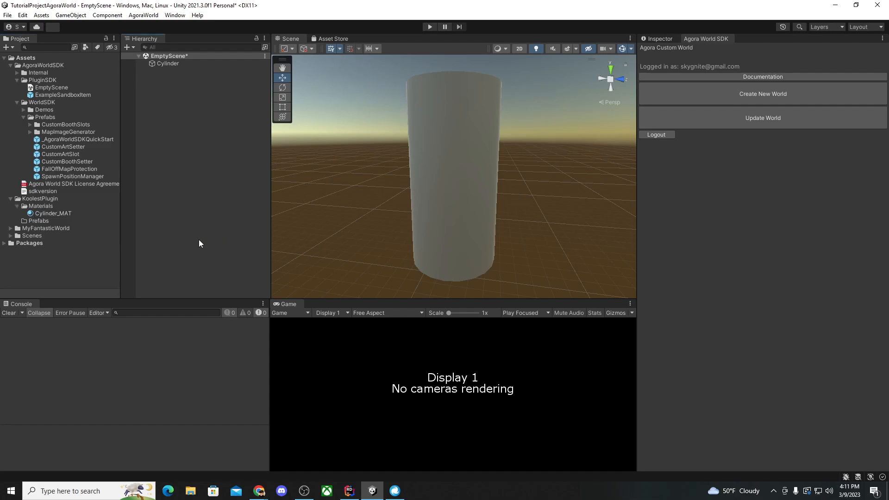
- Assign Cylinder_MAT to the cylinder and set the material's albedo color to blue, hex 004CD2
left_click(160, 63)
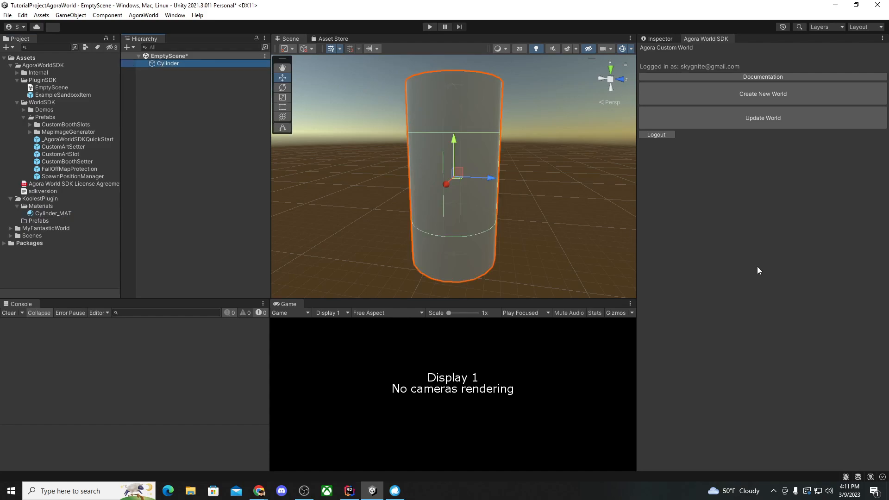
left_click(660, 38)
left_click(641, 377)
scroll(759, 332, "down", 2)
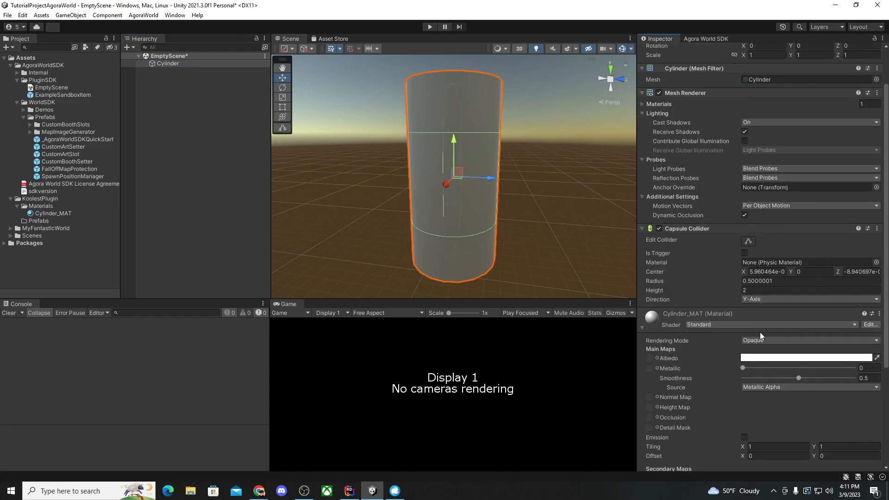
left_click(806, 357)
left_click(799, 343)
left_click(782, 359)
left_click_drag(808, 331, 849, 315)
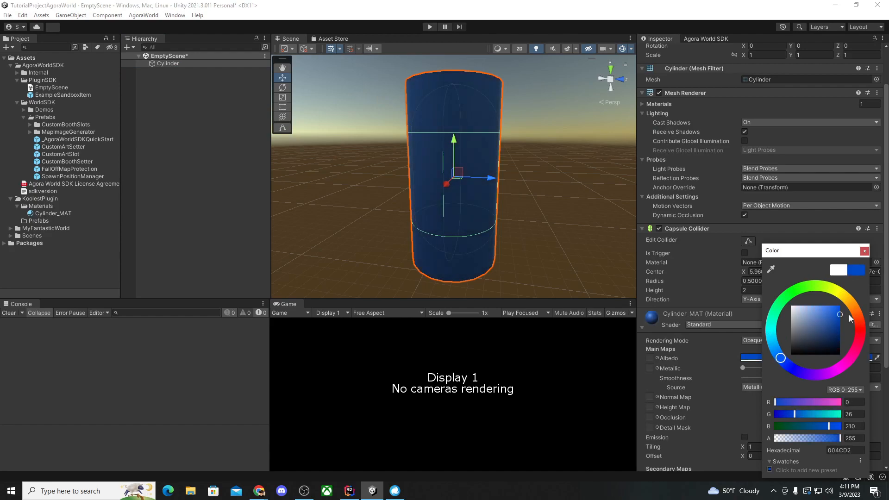
left_click(160, 151)
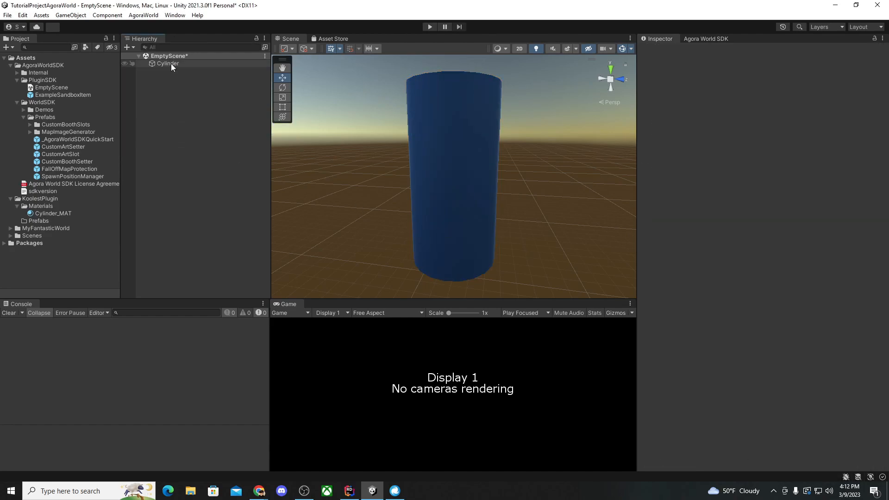
- Save the blue cylinder as a prefab in KoolestPlugin's Prefabs folder
left_click_drag(171, 63, 35, 220)
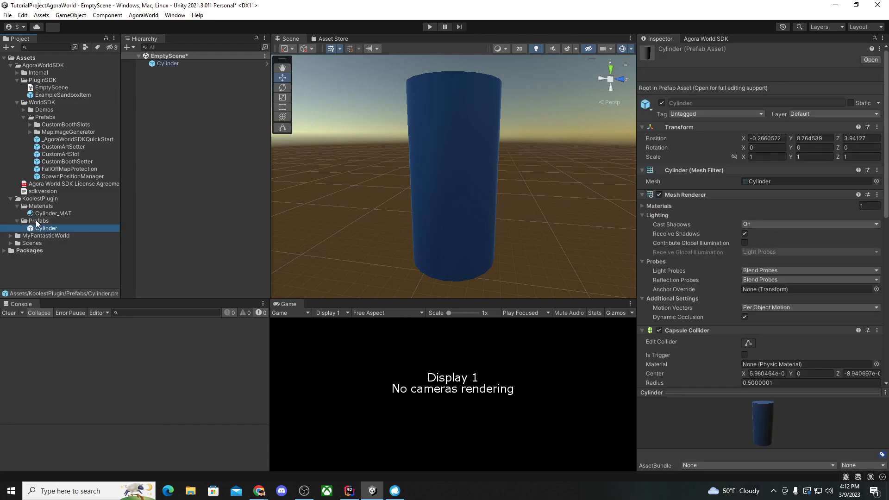
left_click(169, 83)
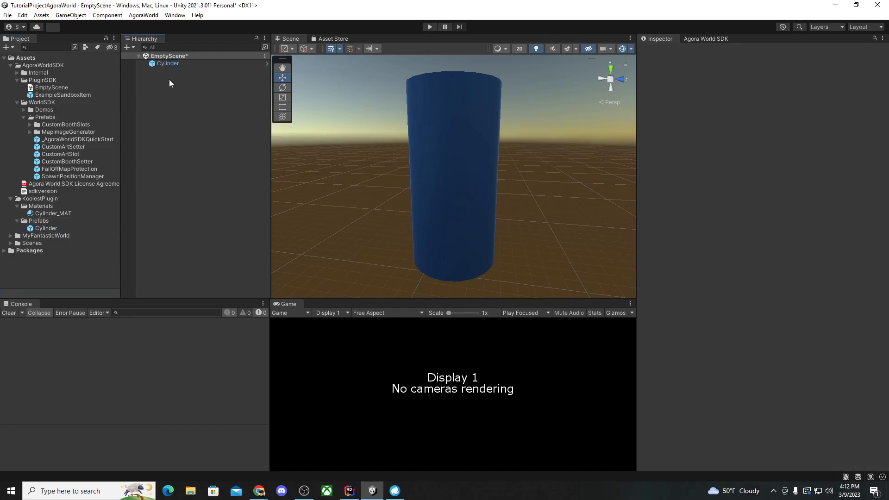
- Add a 3D sphere to the scene and move it beside the cylinder, to about Z 2.29
right_click(168, 87)
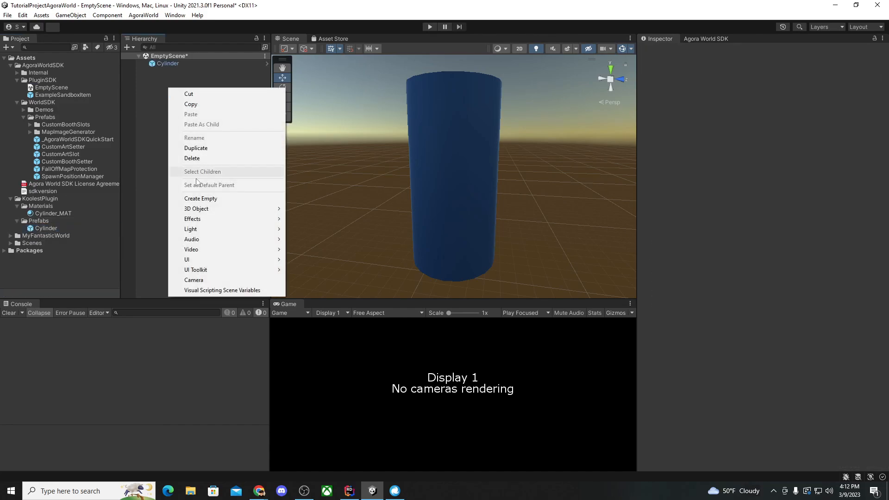
mouse_move(207, 212)
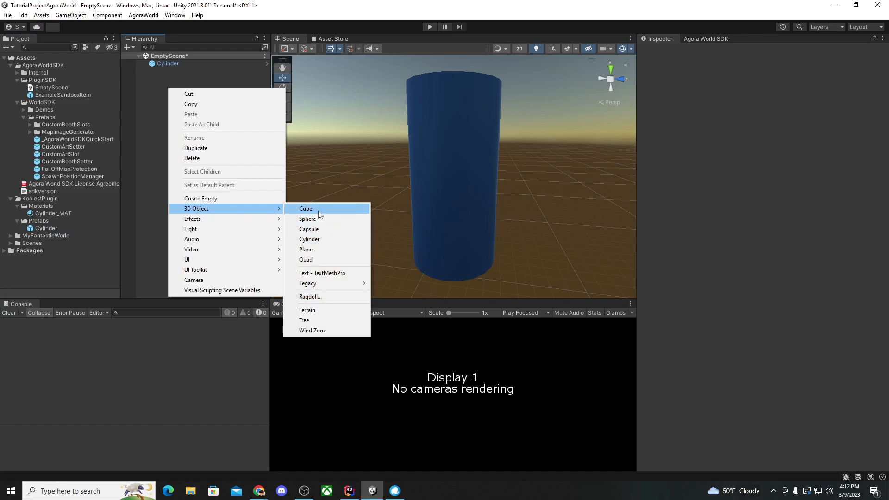
left_click(307, 218)
left_click_drag(496, 181, 365, 172)
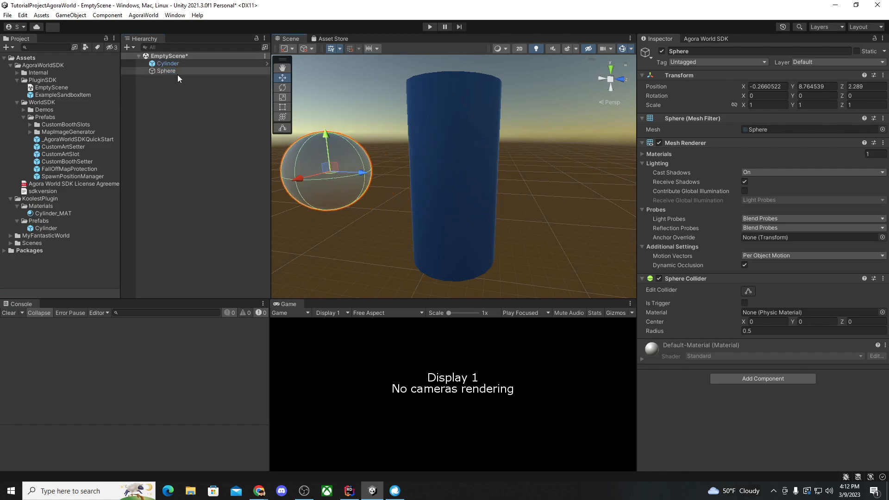
- Duplicate Cylinder_MAT in KoolestPlugin's Materials folder and assign the copy to the sphere
left_click(51, 213)
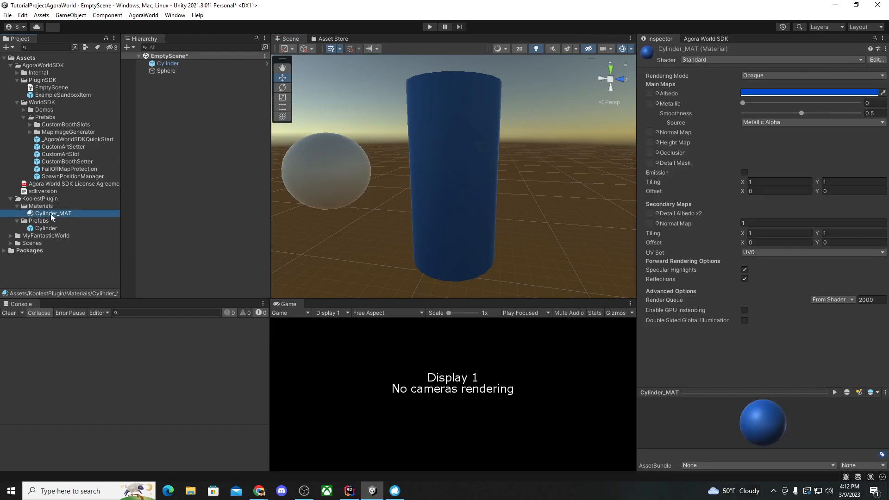
key("ctrl+d")
left_click_drag(68, 214, 317, 169)
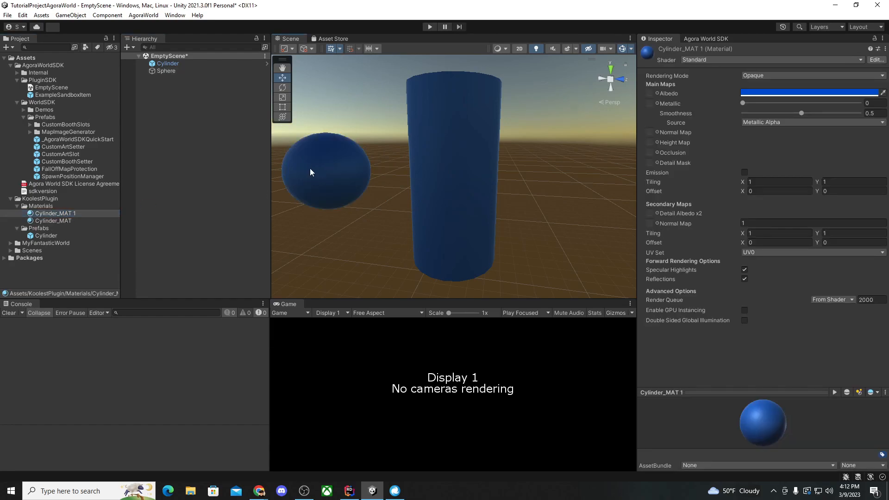
- Rename the duplicated cylinder material as Sphere_MAT
left_click(58, 215)
left_click_drag(58, 215, 31, 216)
type("Sphere_")
left_click(72, 213)
key("BackSpace")
key("BackSpace")
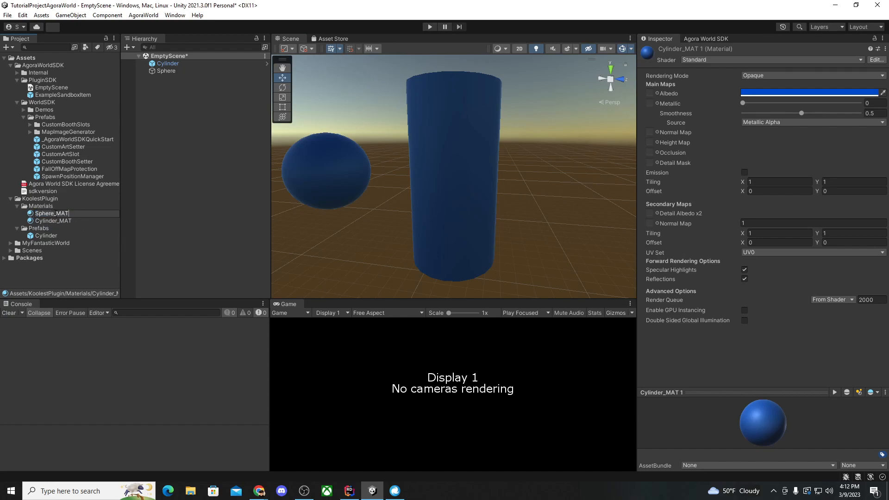
key("Return")
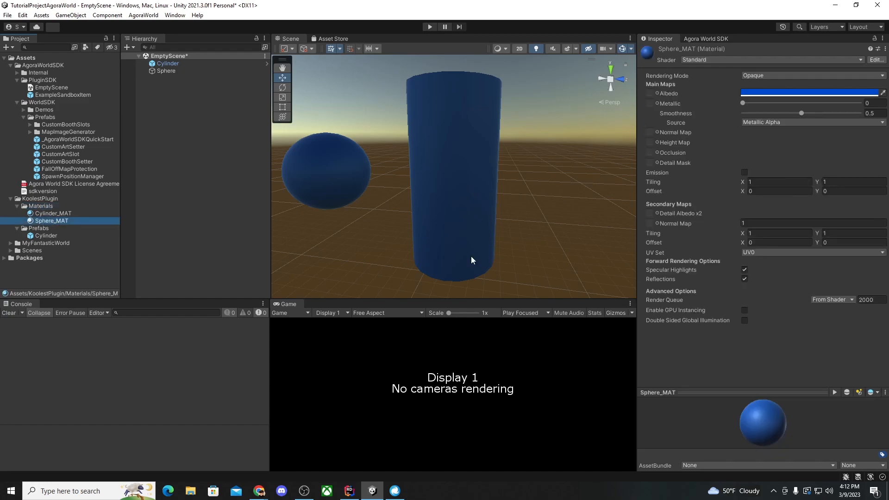
- Set Sphere_MAT's albedo color to magenta, about hex D100BF
left_click(759, 93)
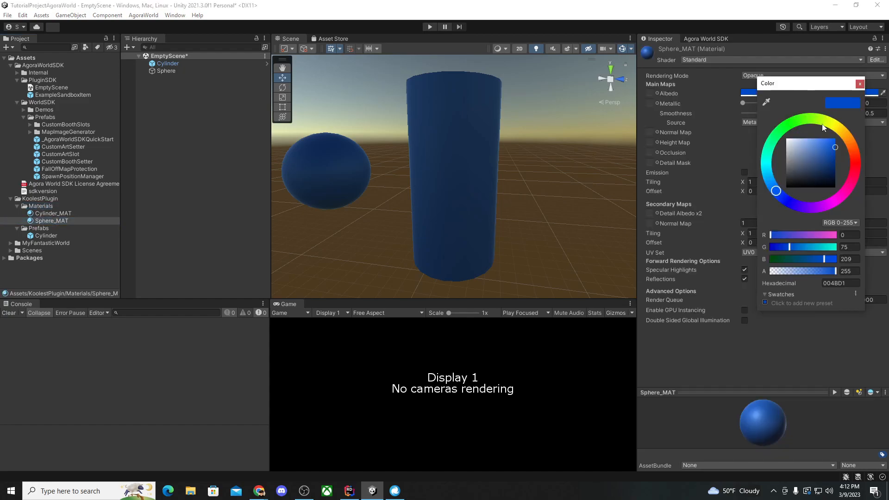
left_click_drag(826, 212, 836, 199)
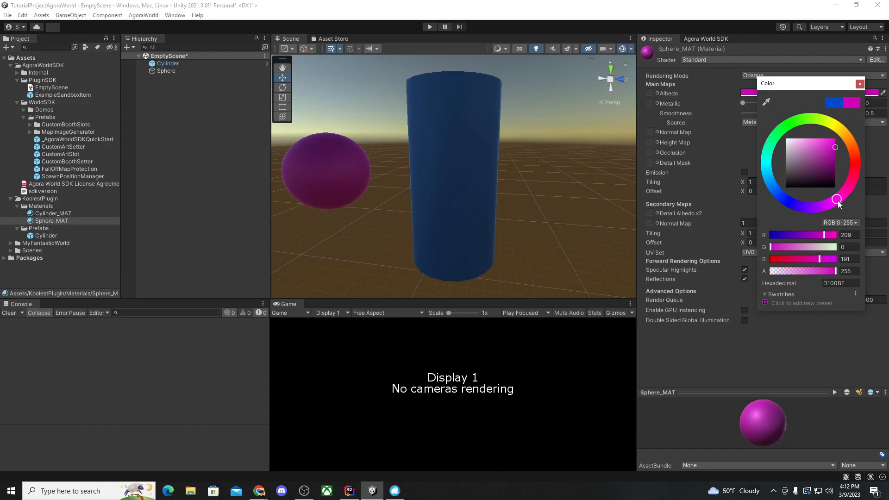
left_click_drag(845, 149, 845, 146)
left_click(204, 146)
- Save the magenta sphere as a prefab in KoolestPlugin's Prefabs folder and rename the prefab SphereOfPurpleness
scroll(403, 206, "down", 4)
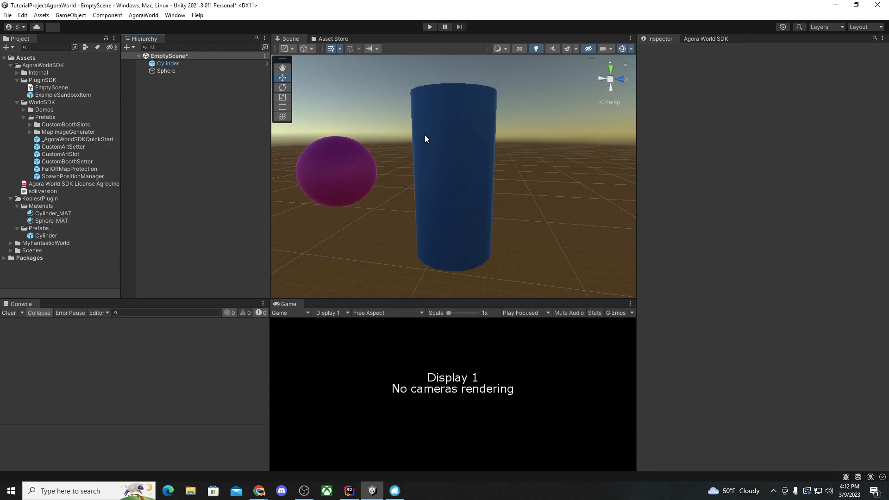
left_click_drag(181, 71, 43, 232)
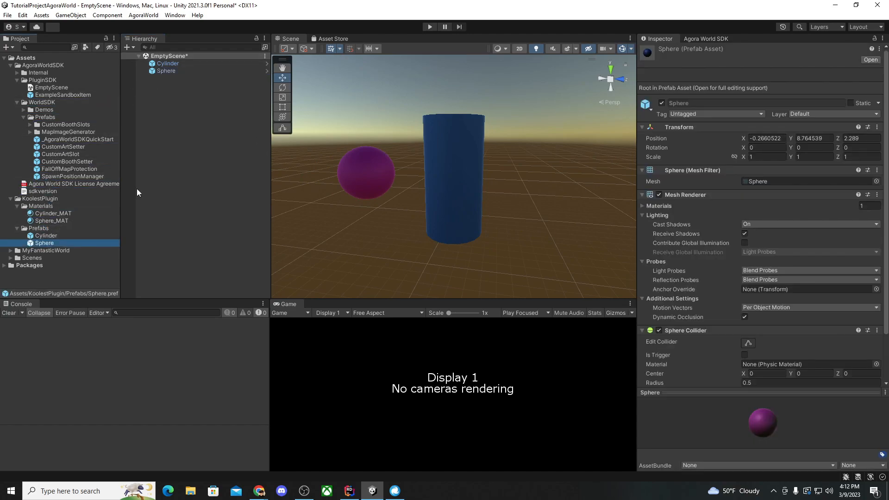
left_click(171, 70)
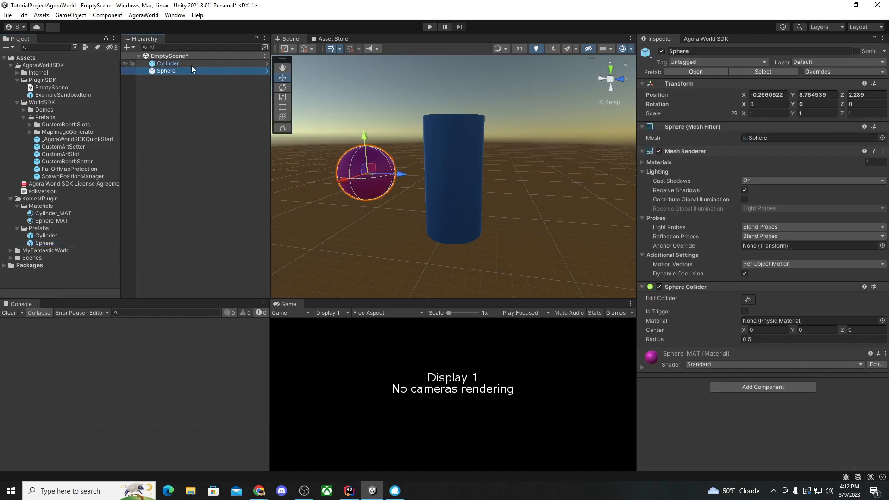
left_click(52, 242)
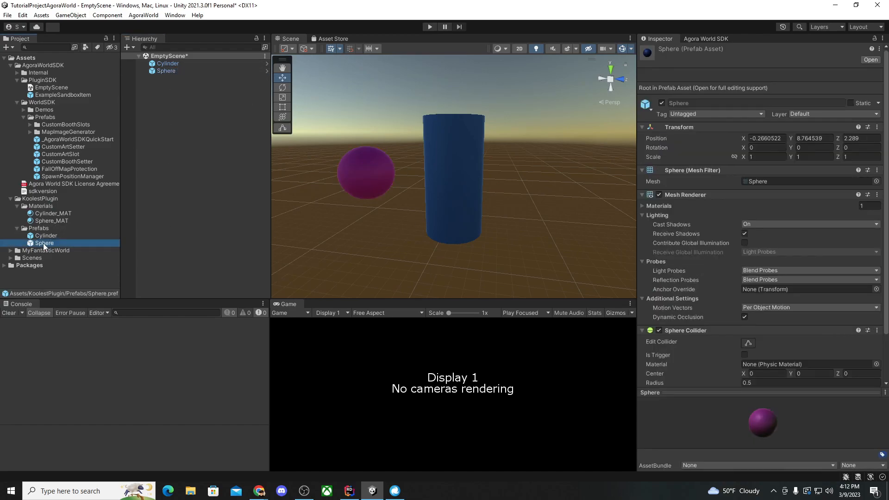
left_click(54, 243)
type("OfPurpleness")
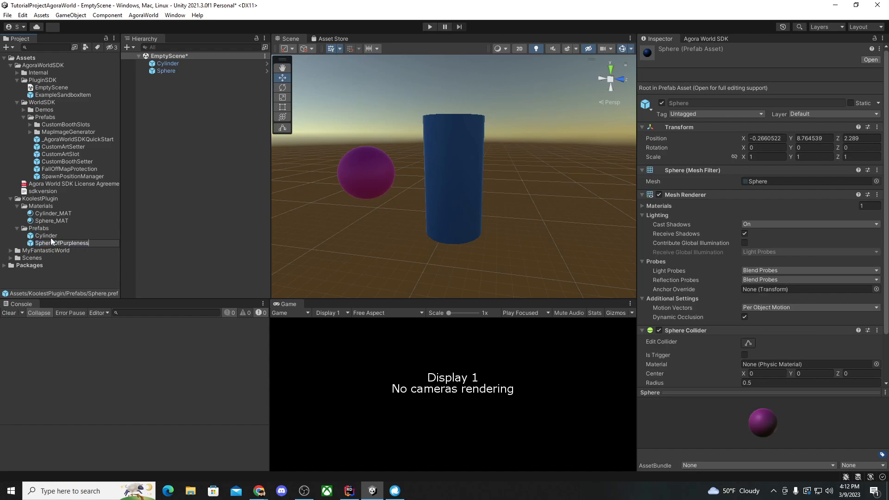
- Rename the Cylinder prefab in KoolestPlugin's Prefabs folder as GroovyCylinder
left_click(48, 236)
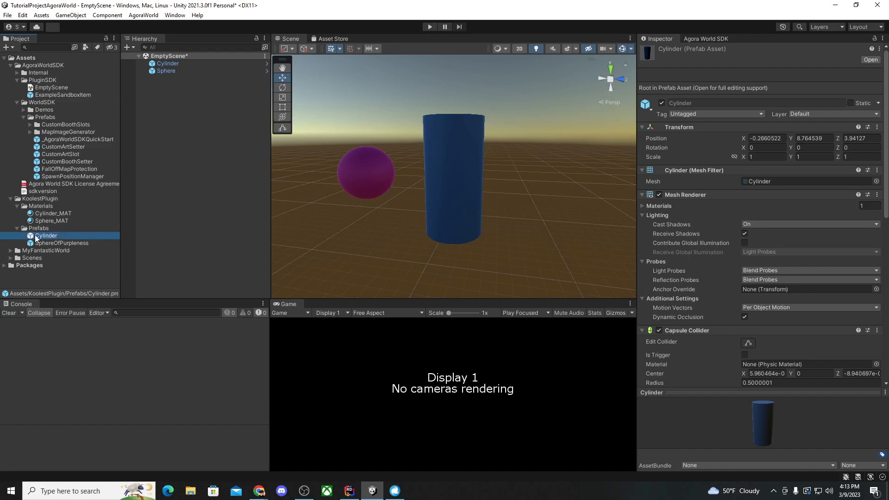
left_click(37, 236)
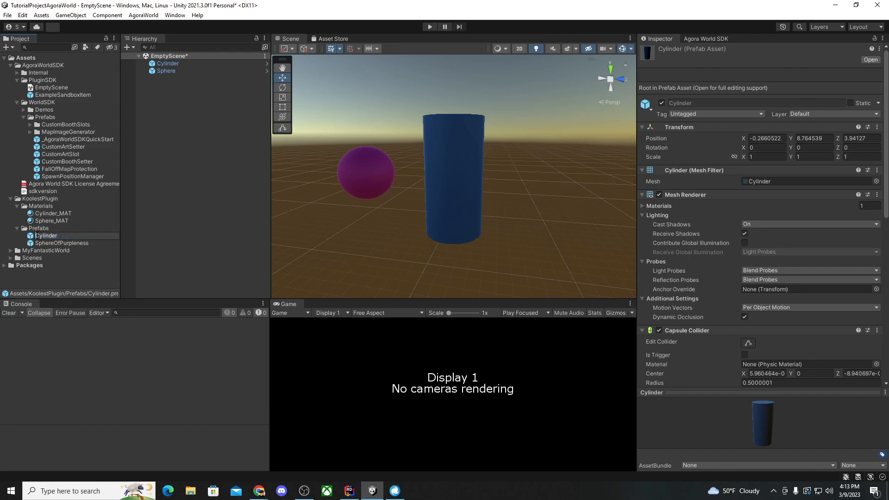
left_click(36, 236)
type("Groovy")
left_click(57, 229)
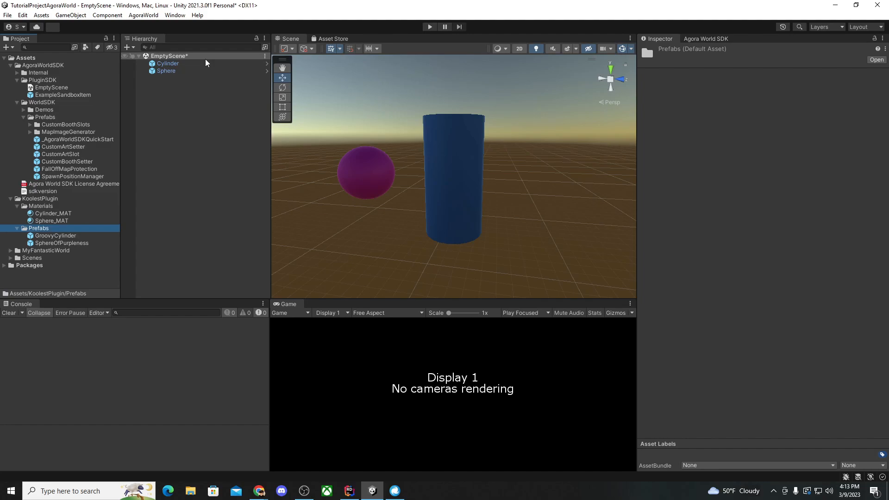
left_click(172, 71)
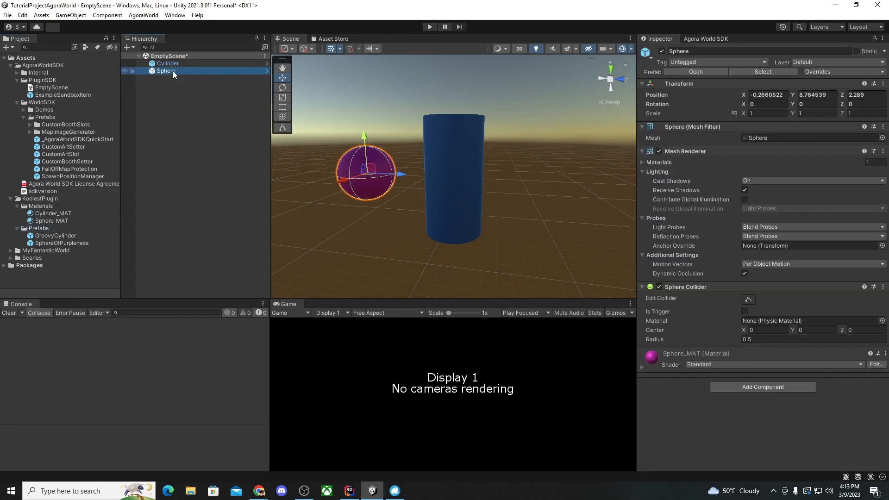
left_click(47, 236)
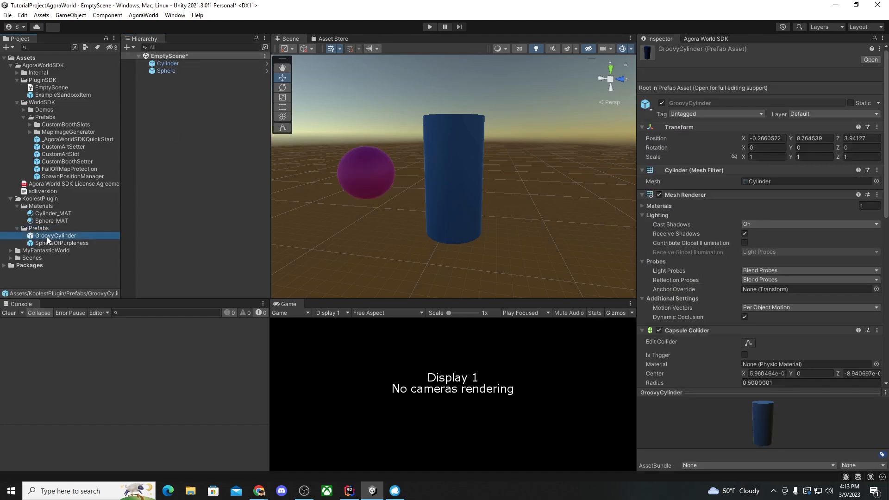
scroll(704, 207, "down", 3)
scroll(707, 207, "up", 3)
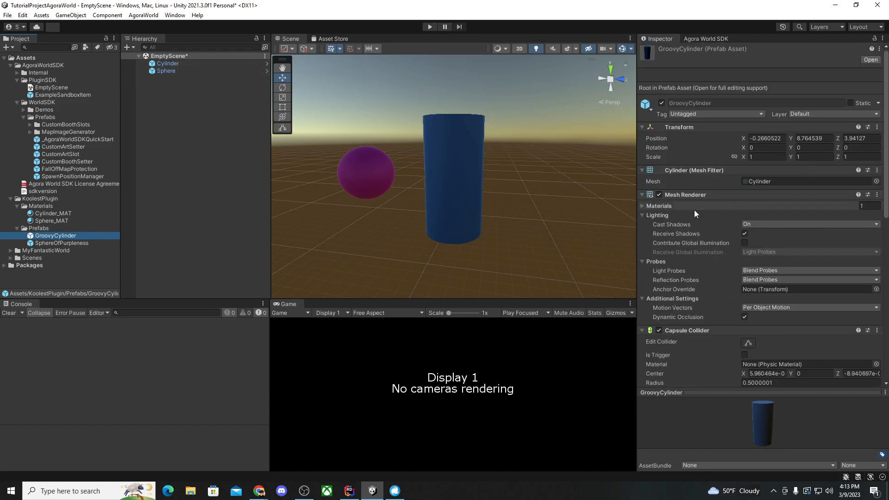
- Add the Sandbox Item Creator Utility component to the sphere in the scene
left_click(171, 71)
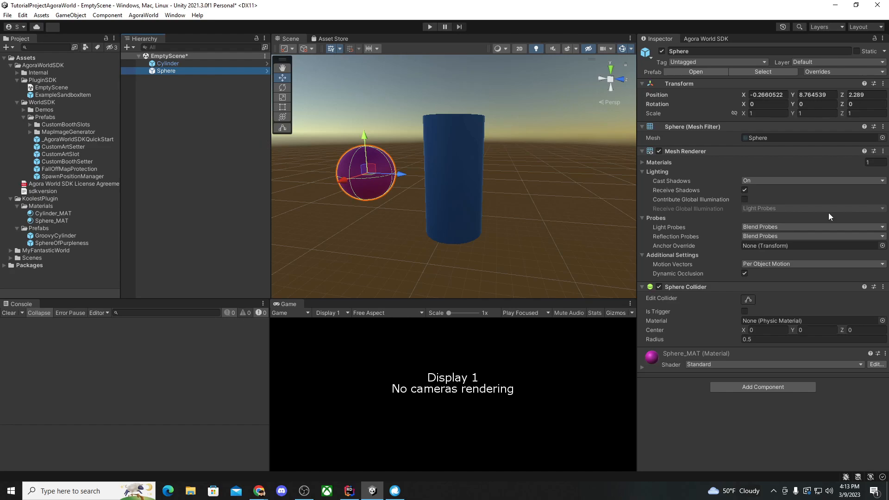
left_click(753, 385)
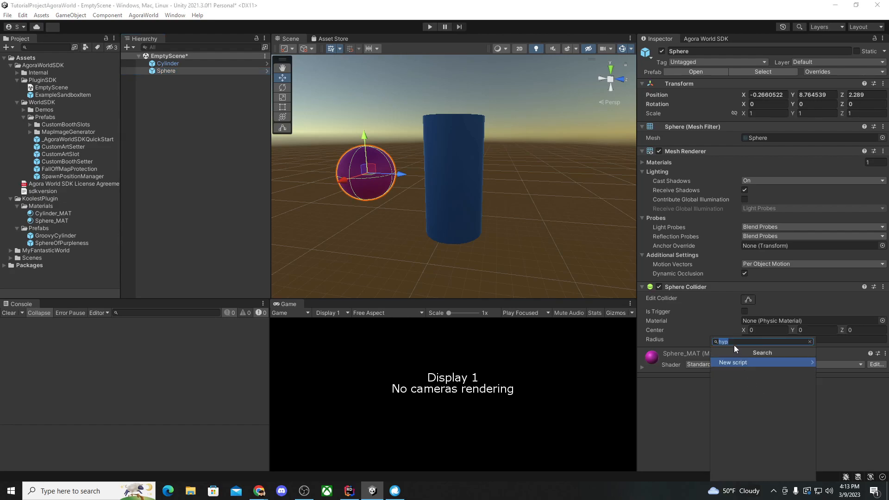
type("sa")
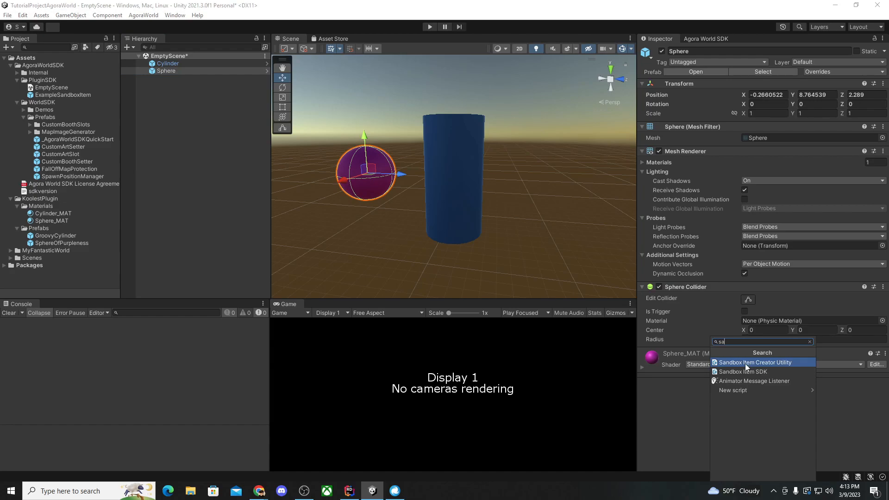
left_click(740, 362)
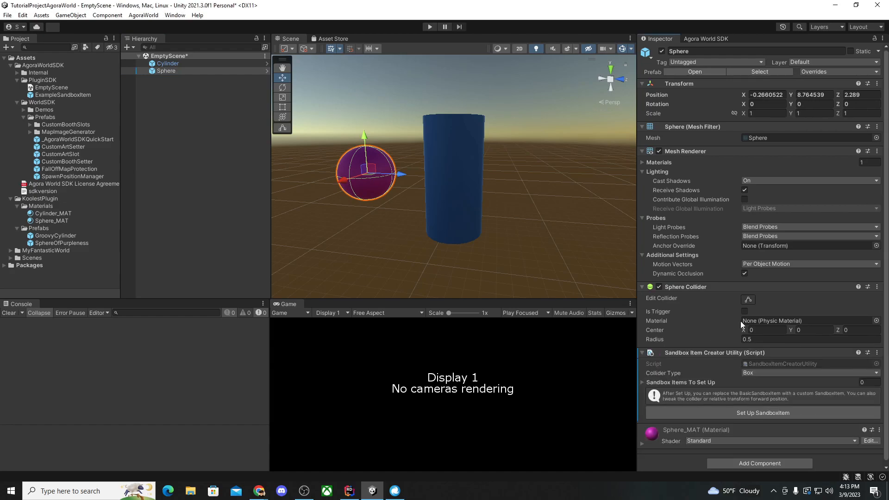
- Set up the sphere as a sandbox item and apply all its overrides to the SphereOfPurpleness prefab
scroll(753, 232, "down", 1)
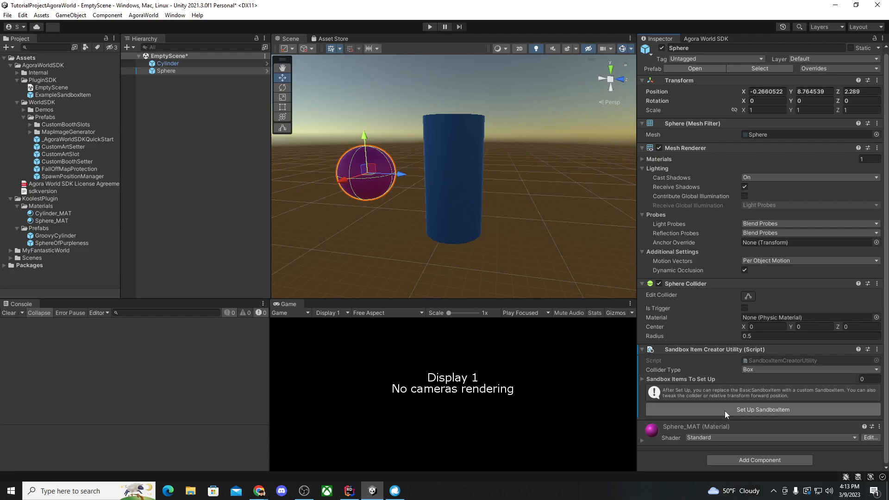
left_click(767, 409)
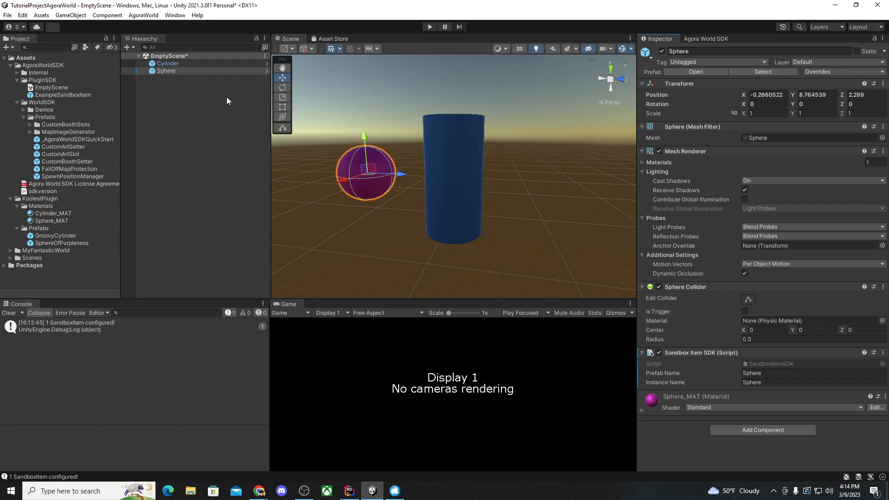
left_click(835, 70)
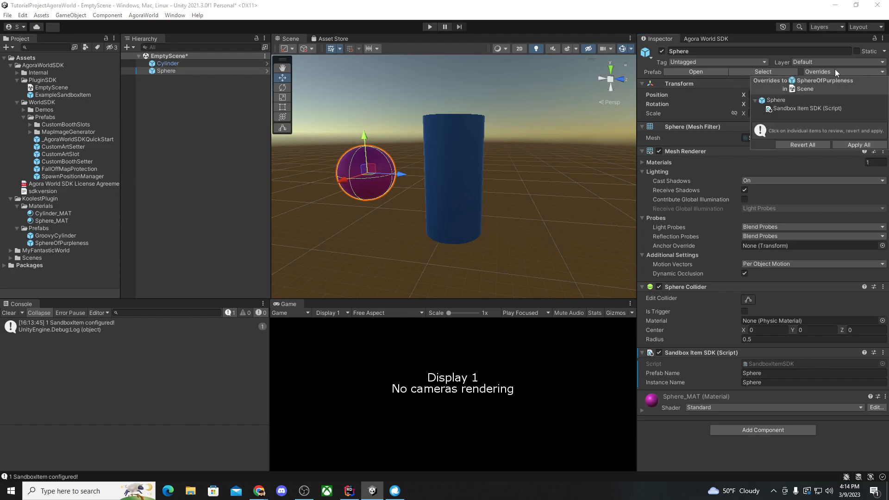
left_click(865, 145)
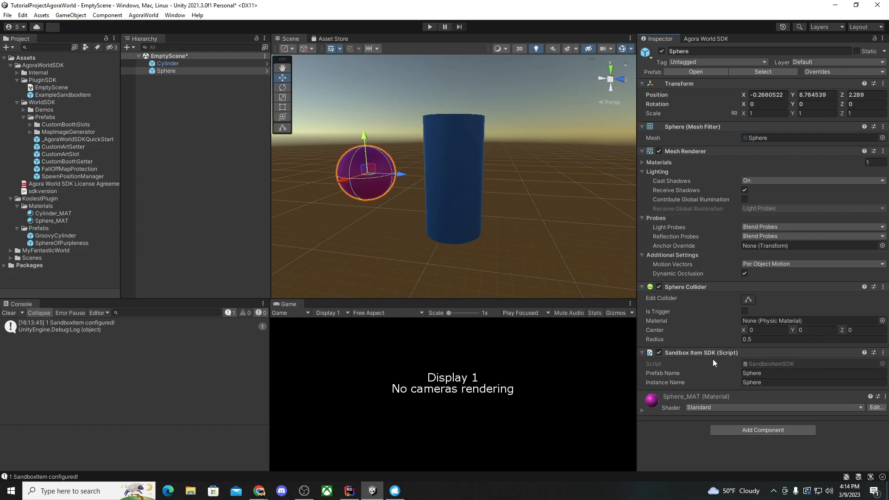
- Examine the Prefab Name and Instance Name in the SphereOfPurpleness prefab's Sandbox Item SDK component
left_click(51, 235)
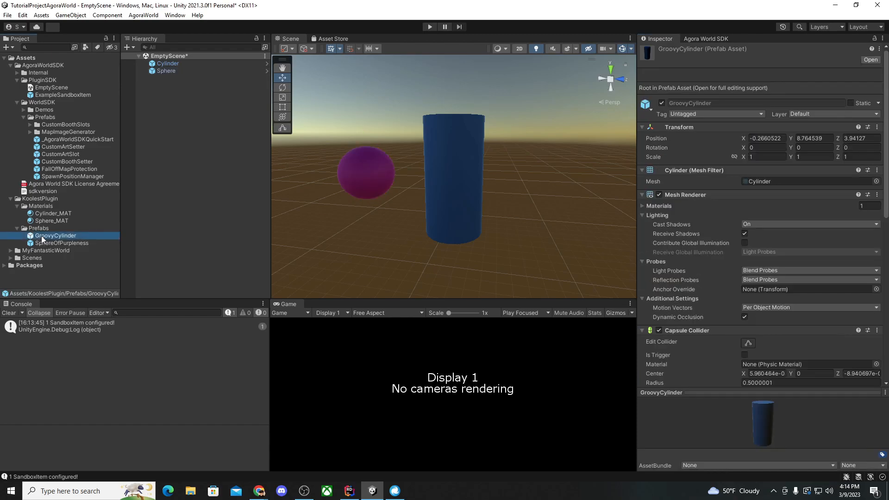
left_click(42, 244)
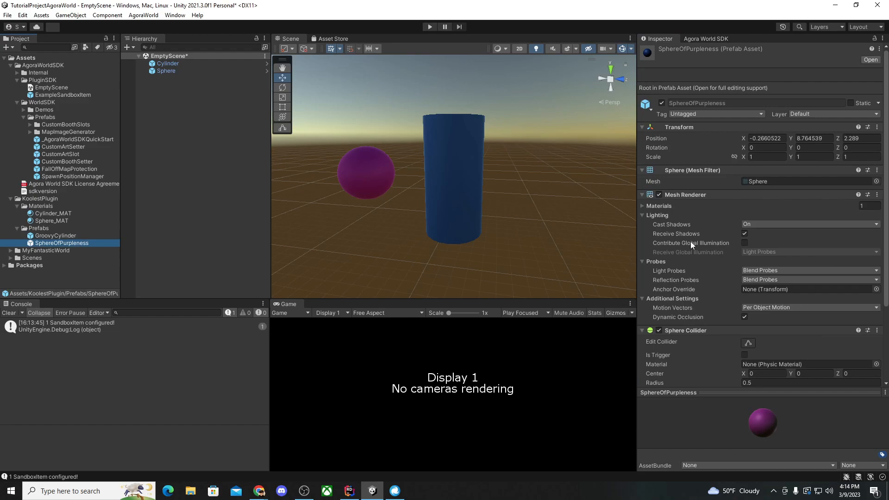
scroll(690, 241, "down", 3)
left_click(762, 329)
left_click(764, 319)
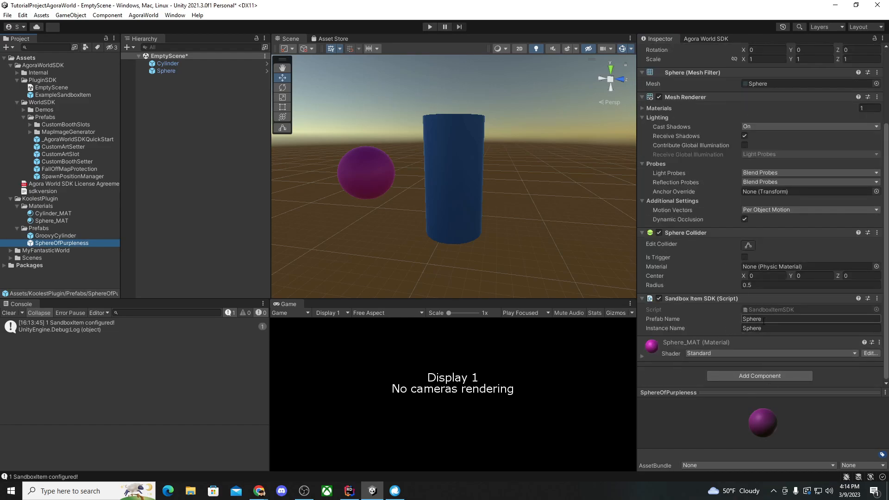
left_click(764, 318)
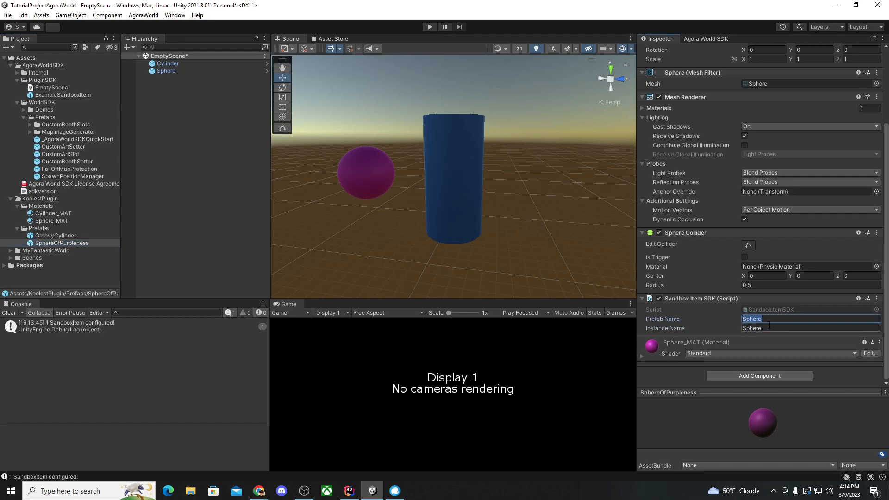
left_click(770, 327)
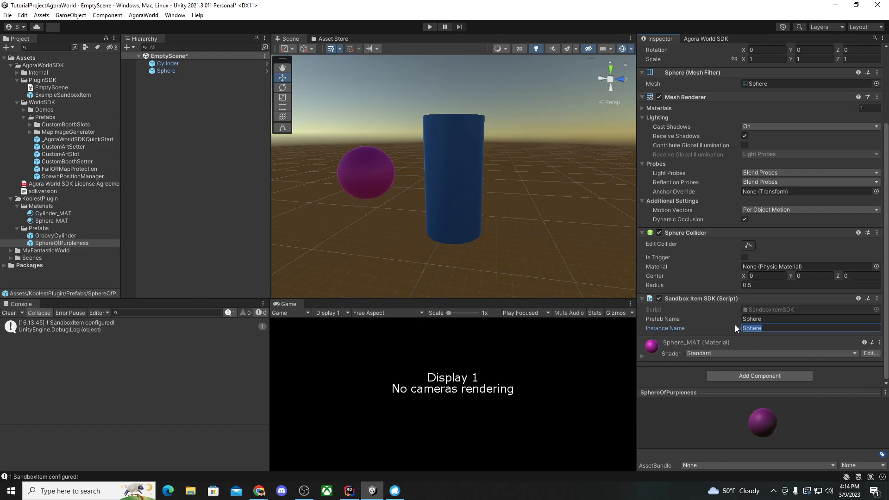
scroll(780, 299, "up", 4)
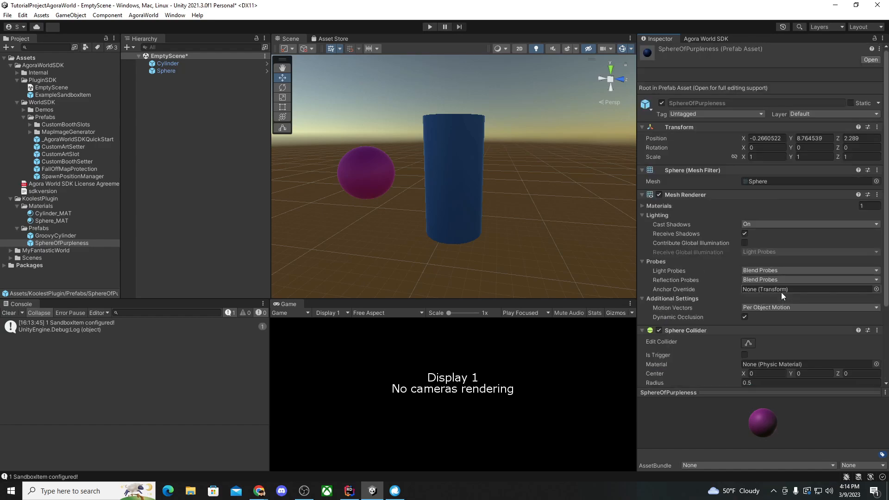
scroll(537, 175, "down", 2)
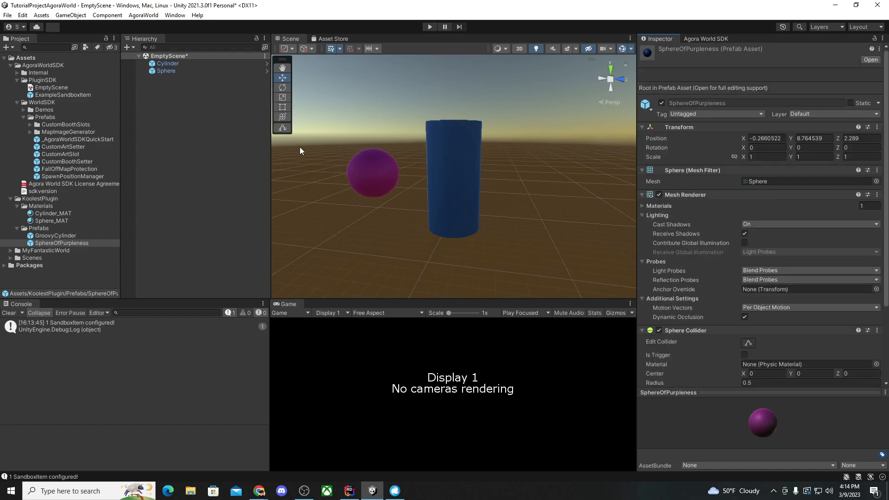
- Delete the cylinder and the sphere from the EmptyScene scene
left_click(167, 64)
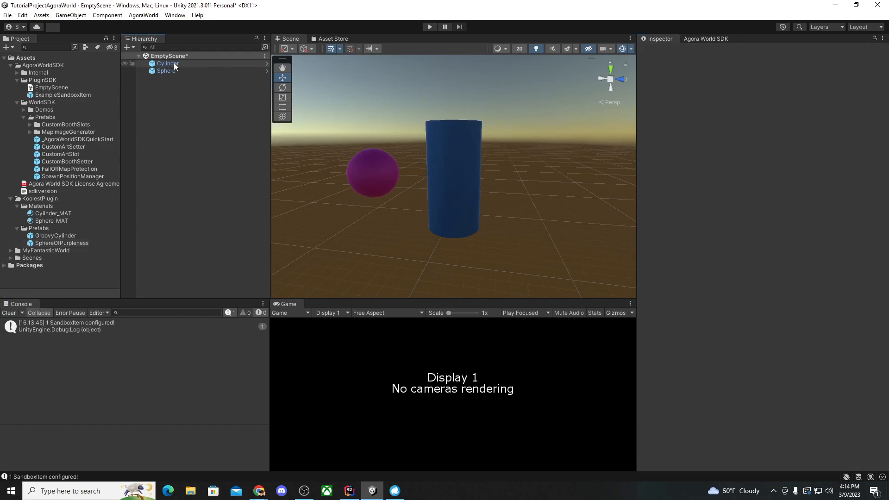
scroll(732, 268, "down", 3)
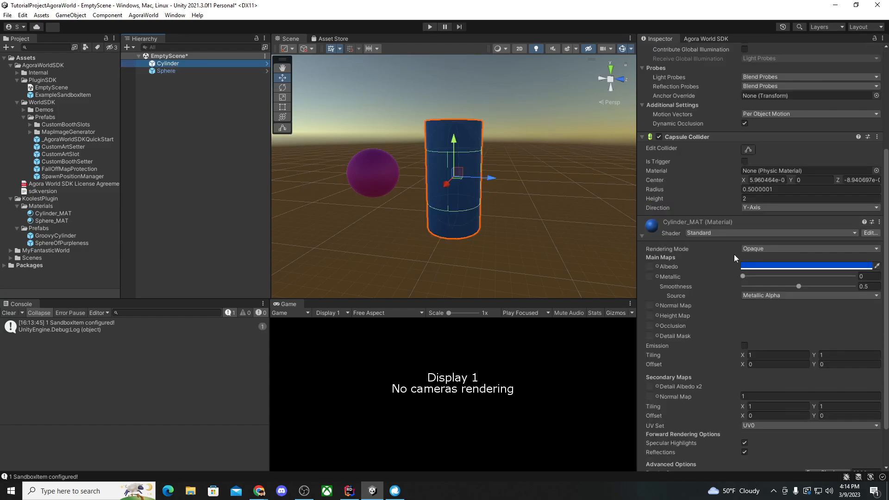
scroll(817, 210, "up", 2)
scroll(815, 210, "up", 1)
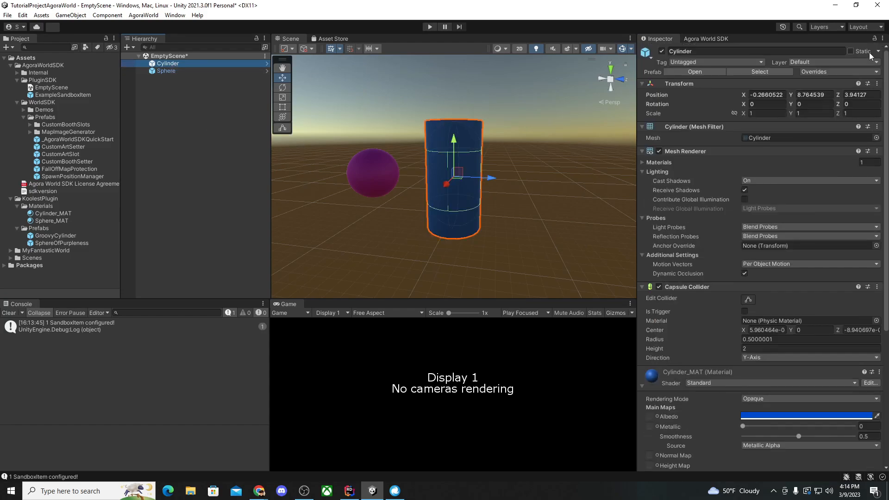
left_click(222, 111)
left_click(180, 63)
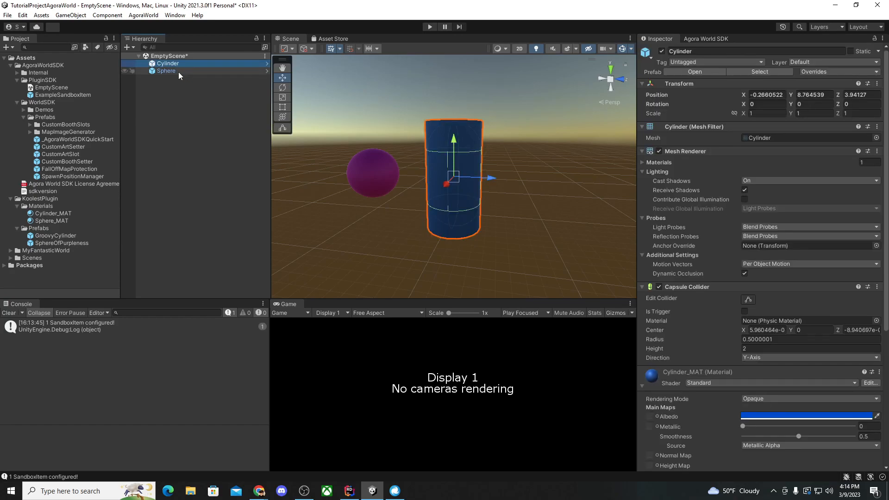
left_click(179, 72, "ctrl")
right_click(174, 71)
left_click(206, 141)
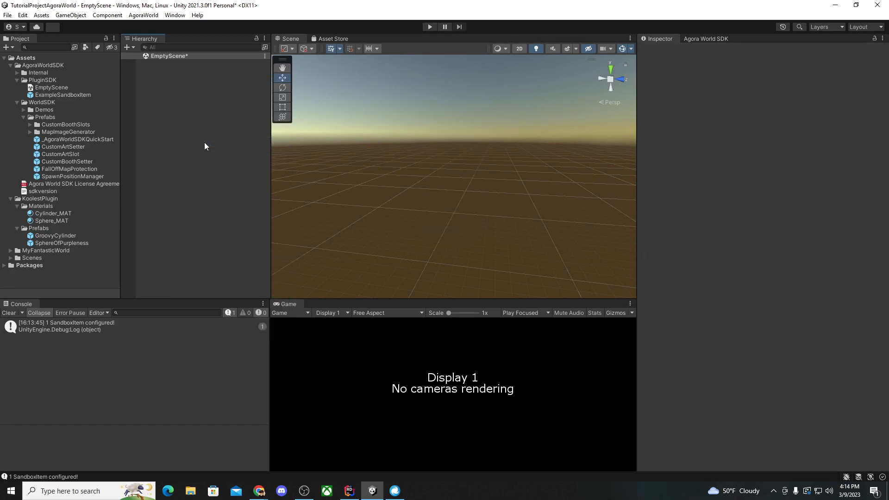
- Add the Sandbox Item Creator Utility component directly to the GroovyCylinder prefab asset in KoolestPlugin's Prefabs folder
left_click(57, 235)
scroll(815, 332, "down", 12)
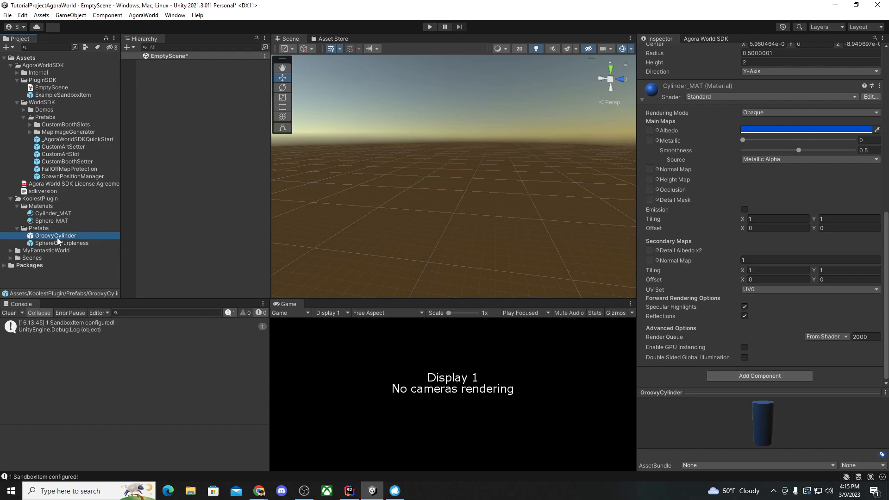
left_click(782, 375)
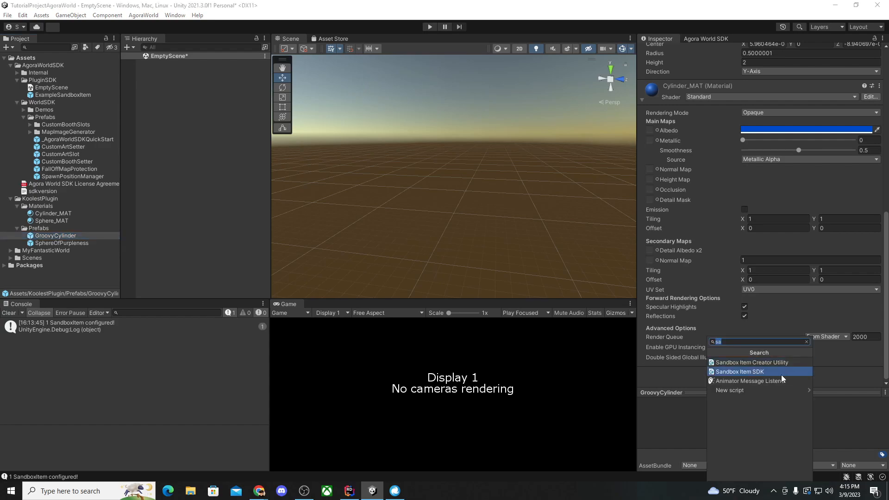
left_click(752, 360)
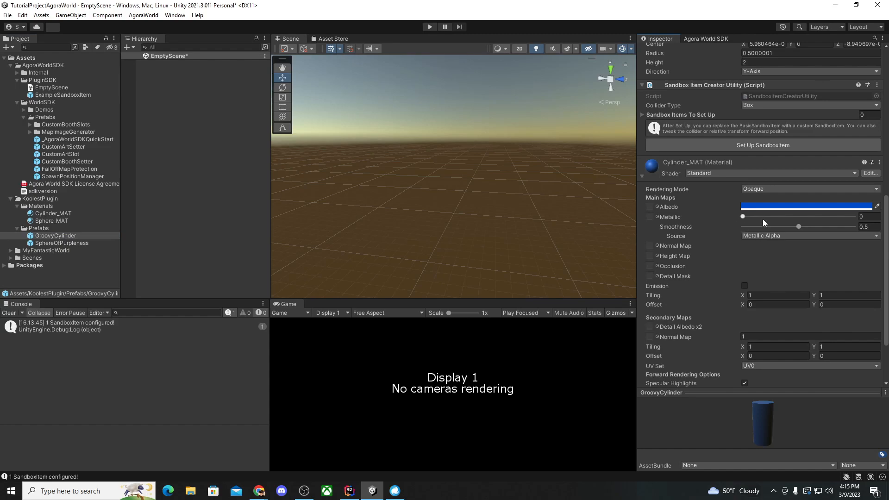
scroll(763, 218, "up", 6)
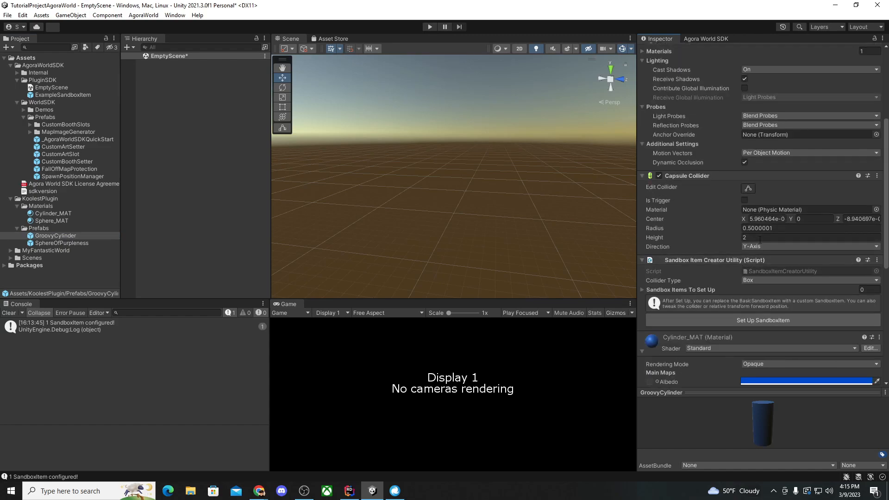
scroll(715, 154, "down", 2)
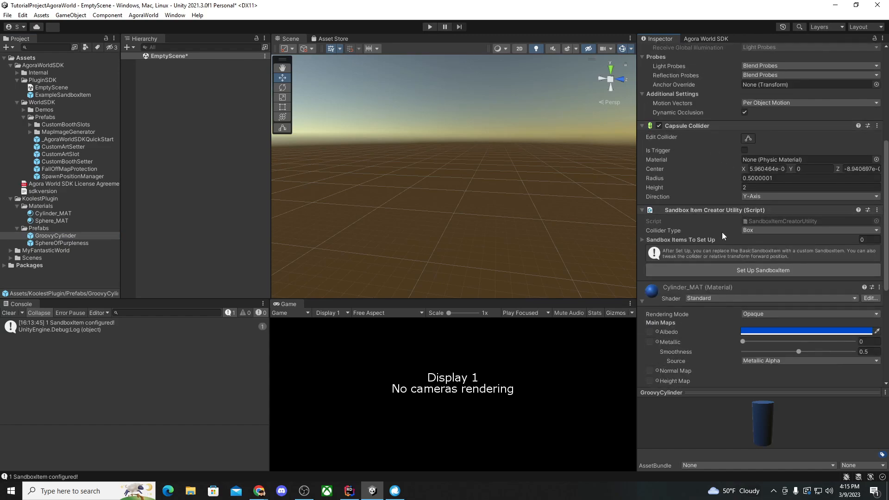
- Try to set up the GroovyCylinder prefab asset as a sandbox item with the Box collider type
left_click(744, 270)
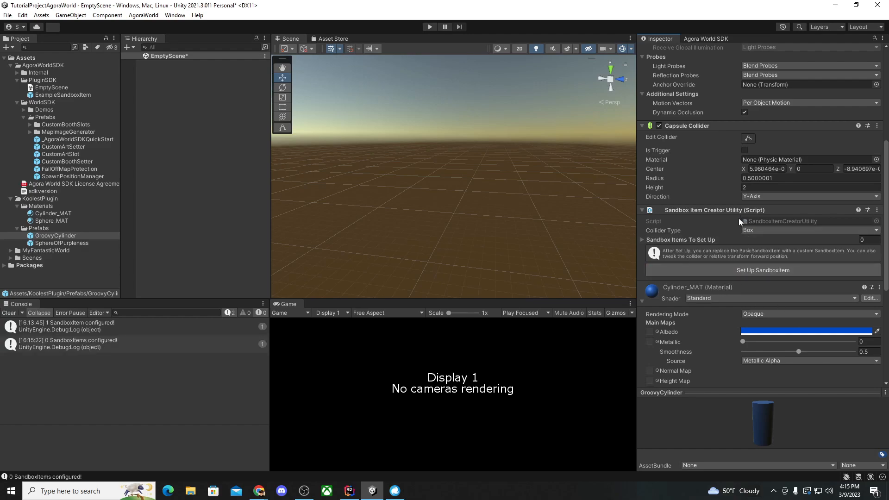
scroll(739, 218, "down", 7)
scroll(740, 218, "up", 10)
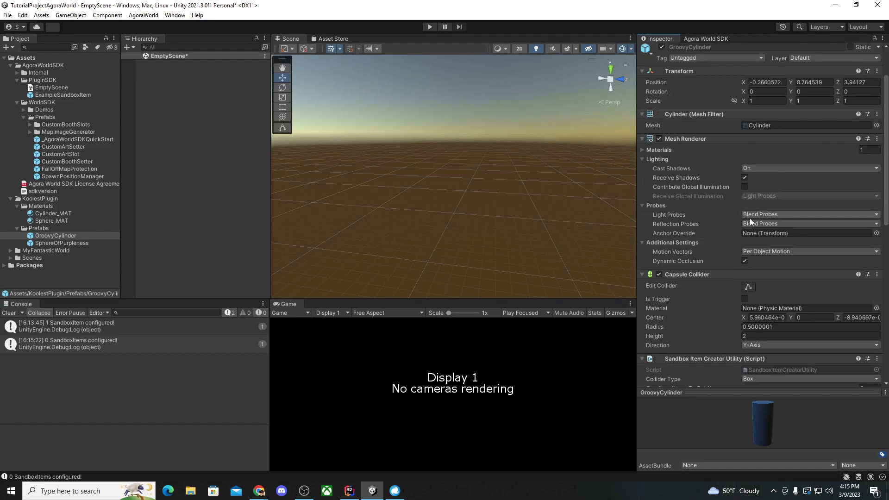
scroll(778, 235, "down", 12)
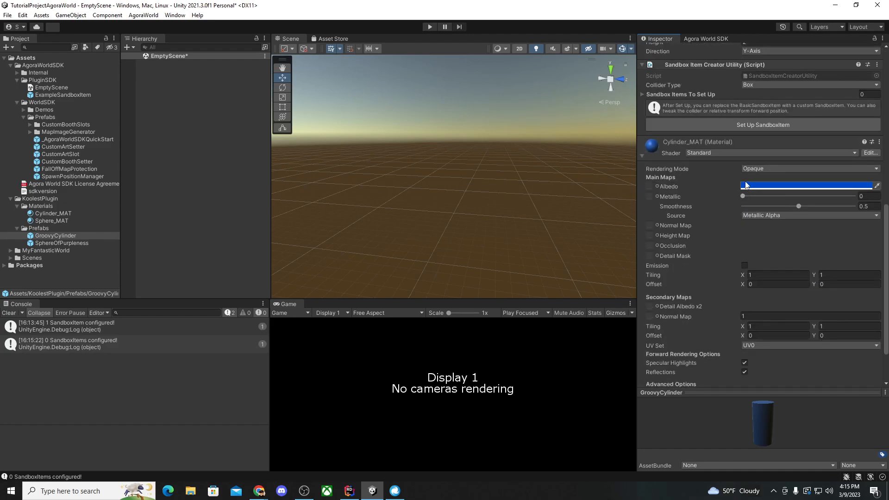
scroll(773, 244, "up", 3)
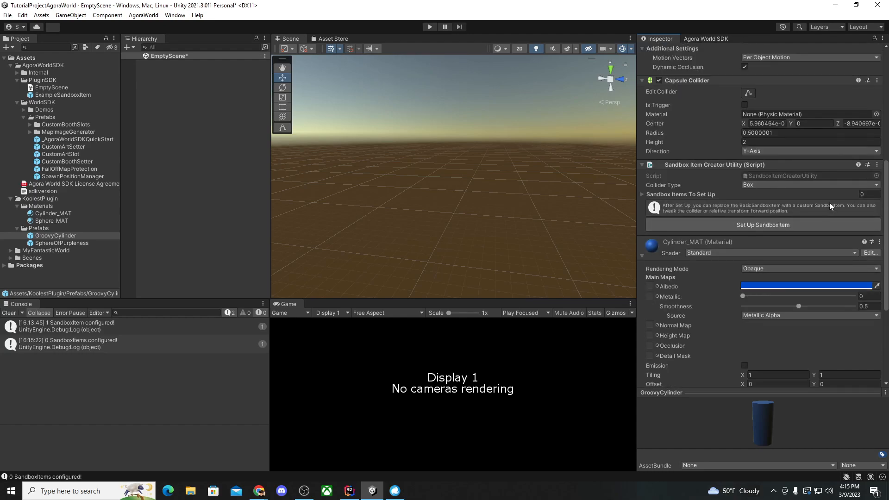
scroll(736, 222, "up", 1)
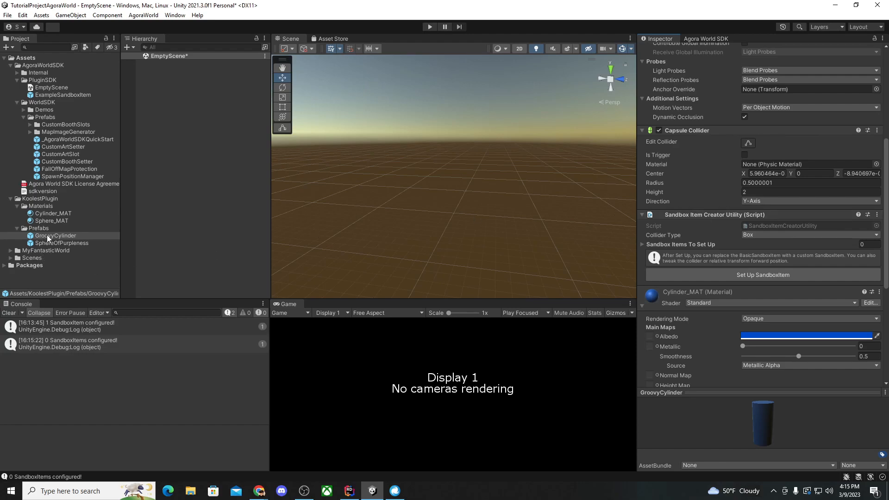
- Place the GroovyCylinder prefab in the scene and try to set up that instance as a sandbox item
left_click_drag(47, 236, 192, 155)
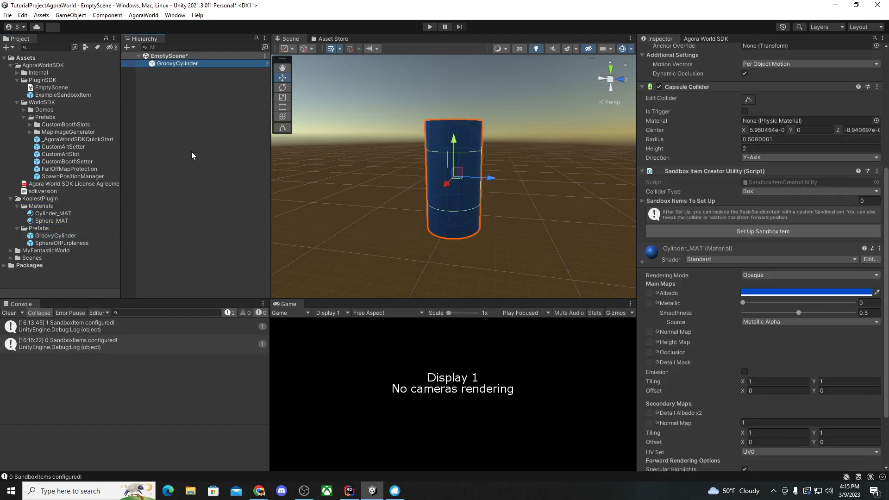
scroll(766, 208, "up", 4)
scroll(770, 248, "down", 4)
left_click(746, 230)
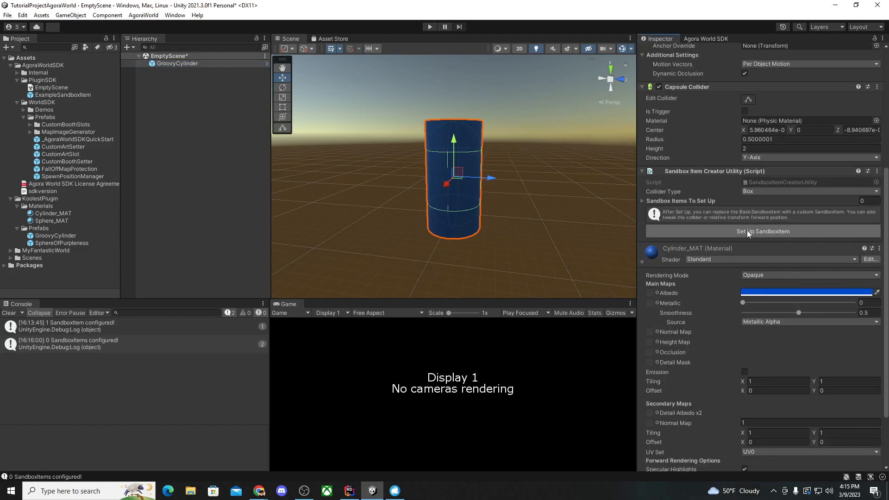
scroll(765, 238, "down", 2)
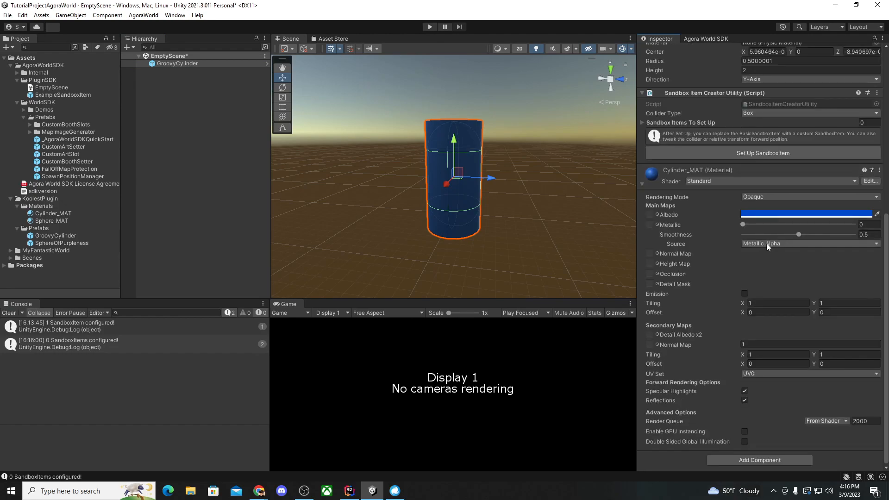
scroll(766, 243, "up", 5)
left_click(245, 159)
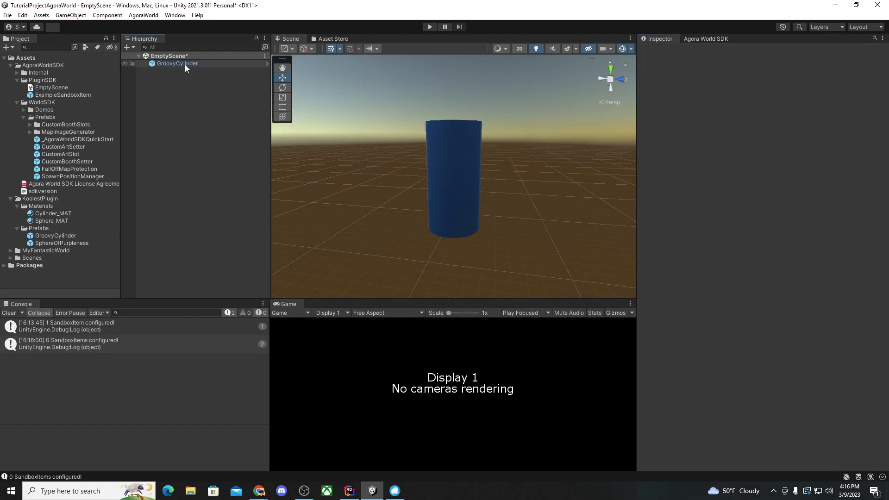
- Clear the console messages and retry the sandbox item setup on the GroovyCylinder in the scene
left_click(185, 63)
scroll(770, 241, "down", 4)
left_click(763, 256)
left_click(9, 313)
scroll(794, 212, "down", 2)
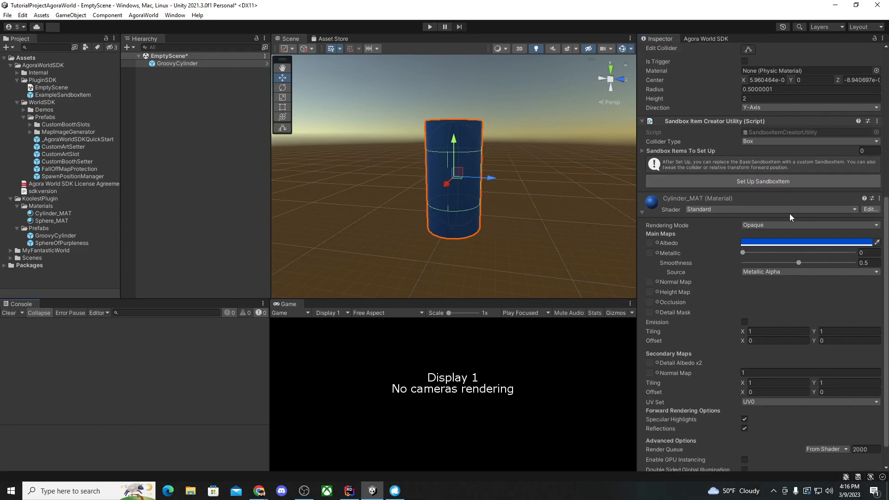
left_click(752, 179)
scroll(754, 185, "up", 5)
scroll(754, 185, "down", 5)
scroll(754, 186, "up", 5)
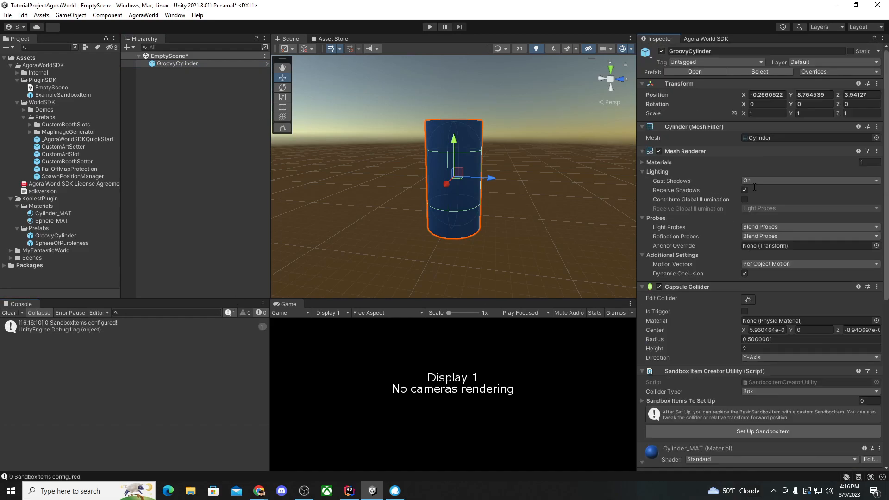
scroll(754, 187, "down", 4)
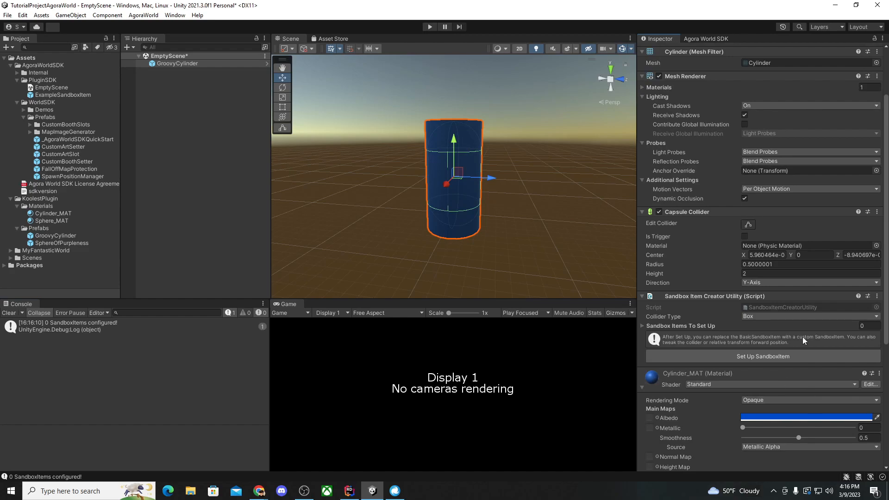
- Try to set up GroovyCylinder as a sandbox item in prefab editing mode, and return to the scene
left_click(266, 64)
scroll(831, 270, "down", 5)
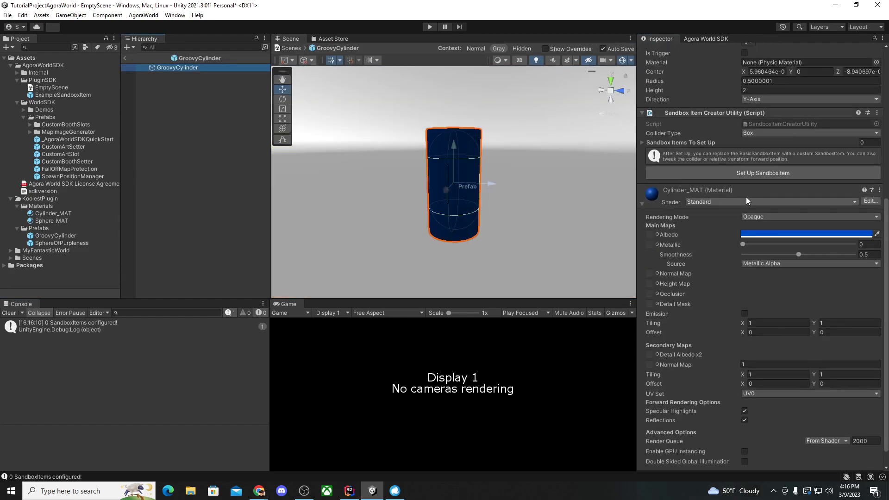
left_click(125, 57)
left_click(266, 68)
left_click(754, 176)
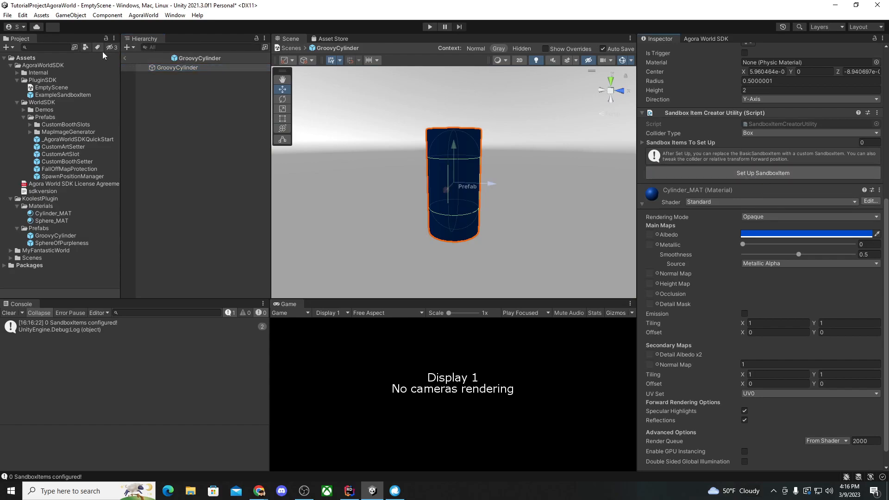
left_click(124, 58)
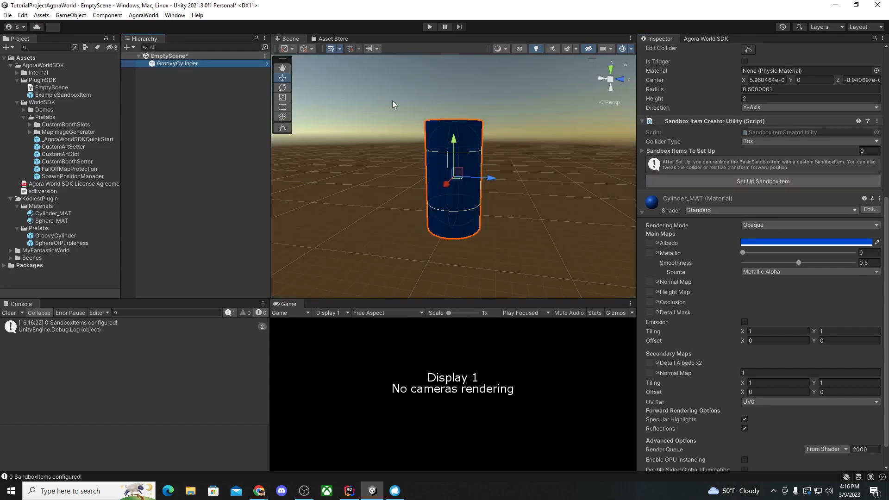
- Remove the Sandbox Item Creator Utility component from the scene's GroovyCylinder and apply all overrides to its prefab
left_click(876, 121)
left_click(804, 145)
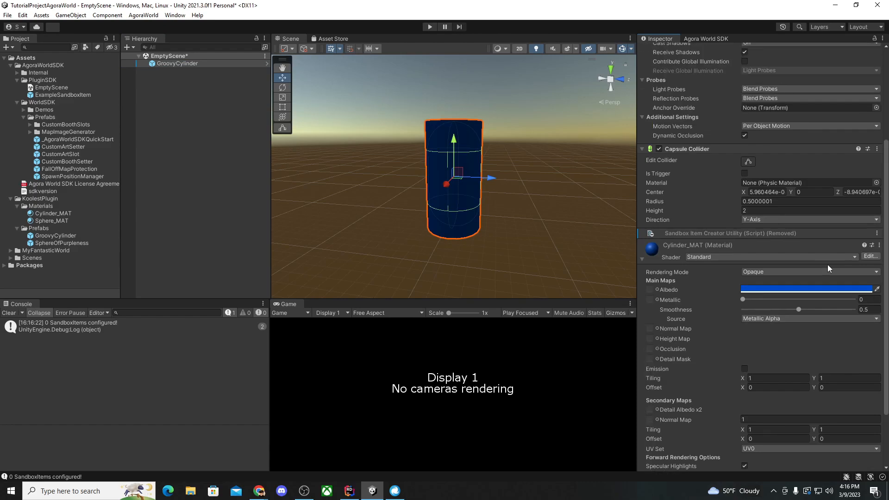
scroll(827, 265, "up", 8)
left_click(847, 72)
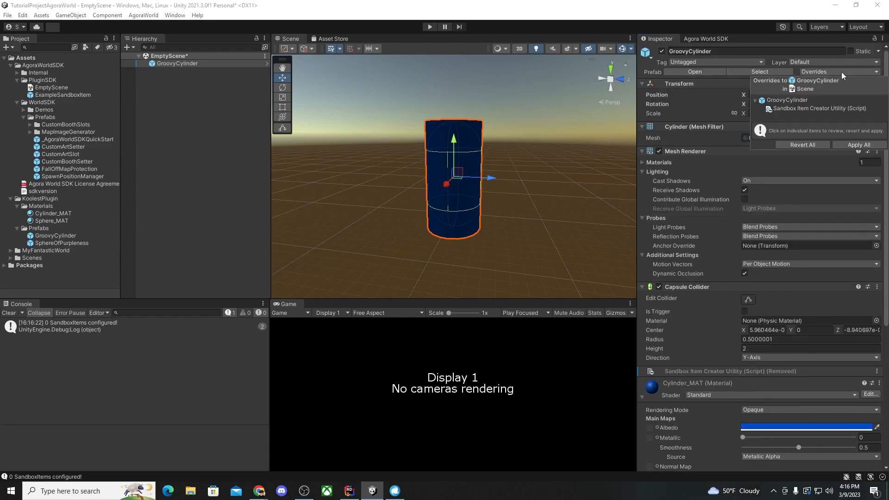
left_click(865, 144)
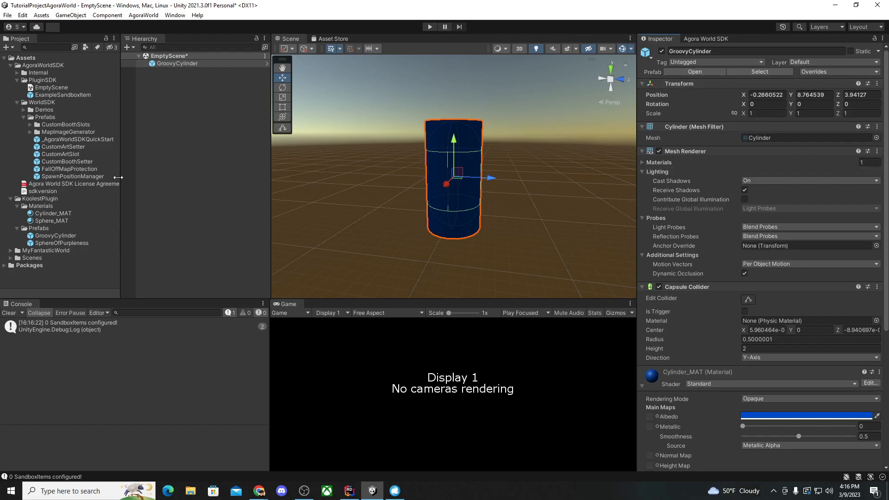
- Add the Sandbox Item Creator Utility component to the scene's GroovyCylinder and set it up as a sandbox item
scroll(791, 337, "down", 5)
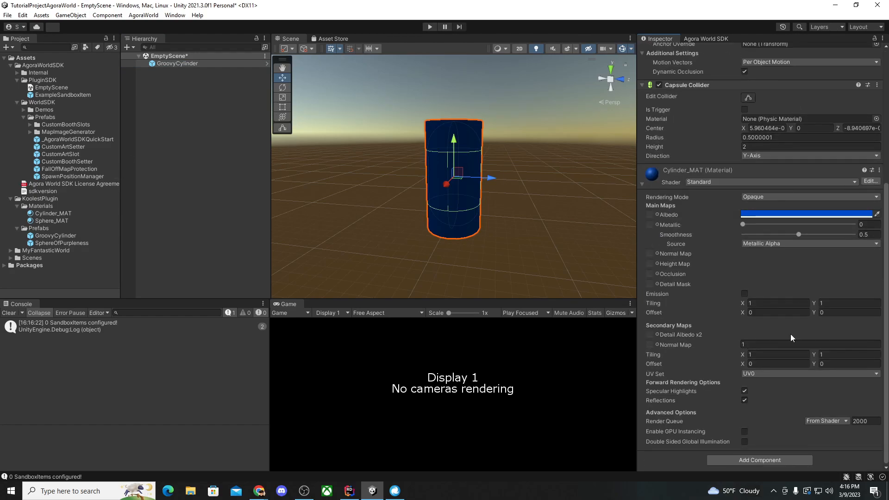
left_click(762, 458)
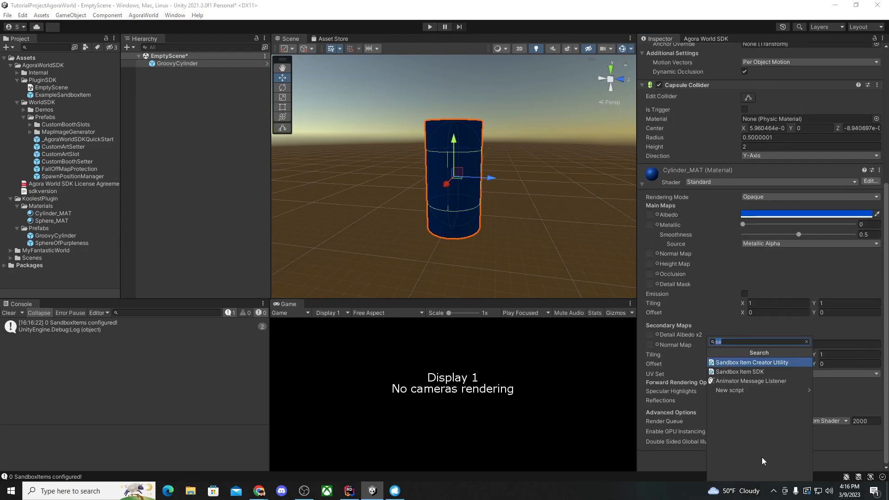
left_click(768, 362)
left_click(776, 230)
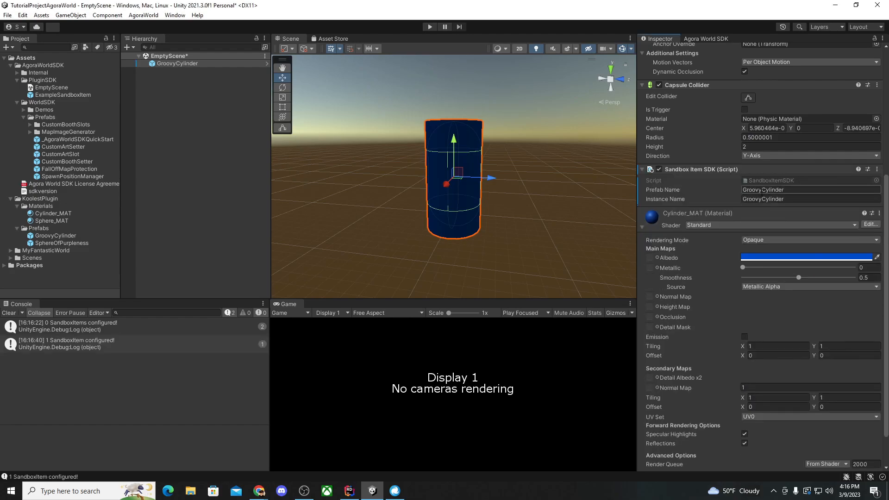
- Apply all overrides of the scene's GroovyCylinder, including its Sandbox Item SDK component, to the prefab
scroll(782, 192, "up", 8)
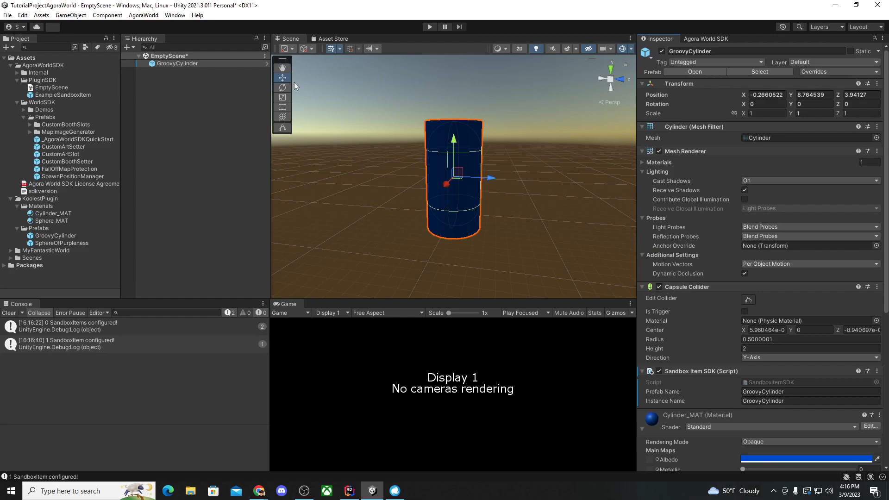
left_click(845, 73)
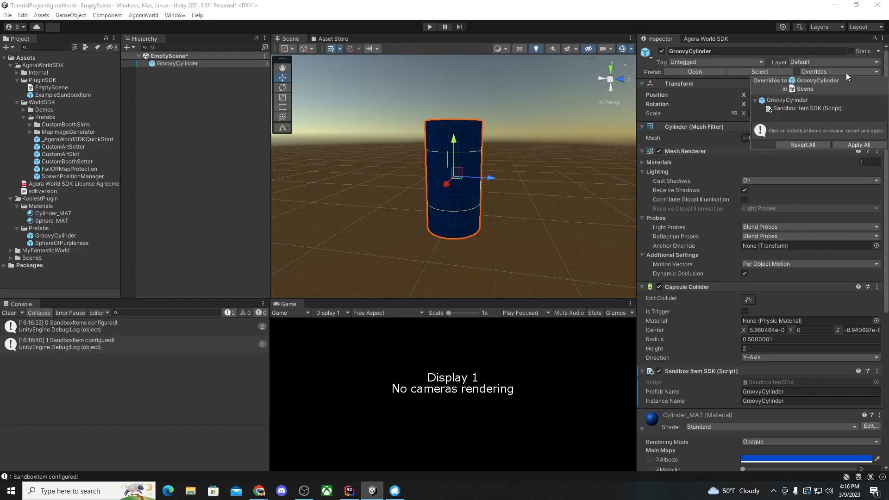
left_click(857, 145)
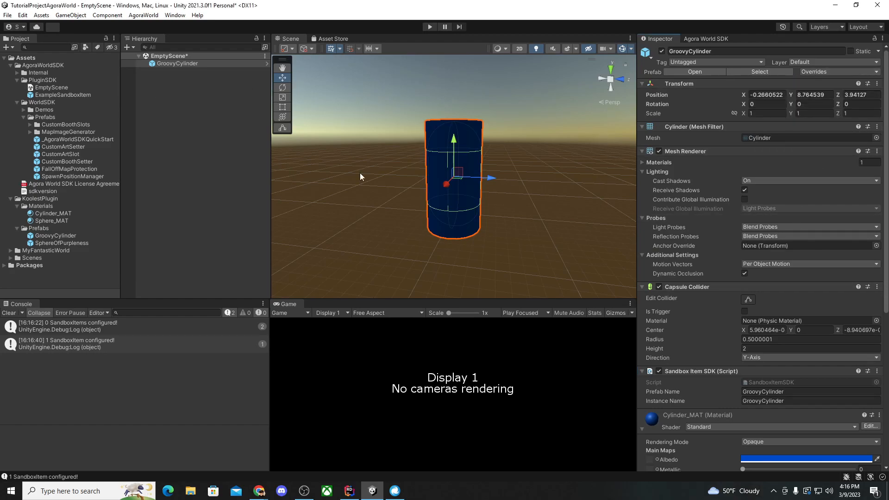
left_click(184, 109)
left_click(189, 64)
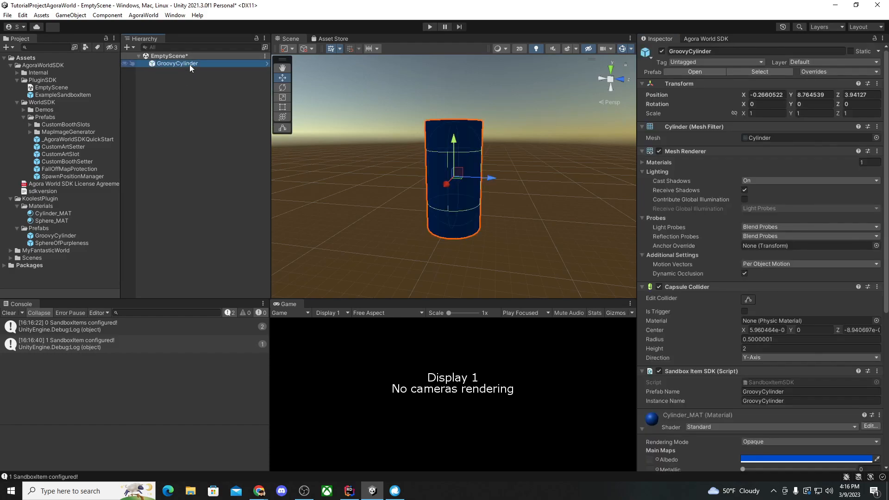
- Inspect the Sandbox Item SDK components of the GroovyCylinder and SphereOfPurpleness prefab assets
left_click(65, 235)
scroll(755, 274, "down", 10)
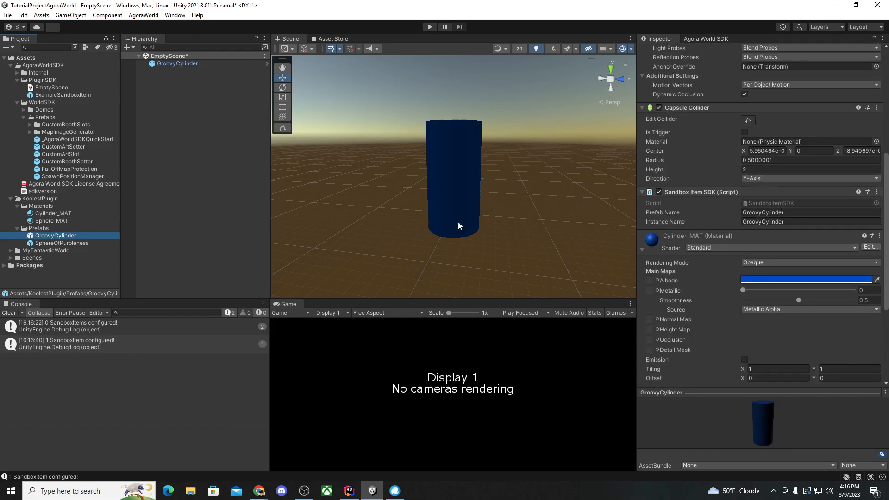
left_click(63, 245)
scroll(740, 251, "up", 4)
scroll(740, 251, "down", 4)
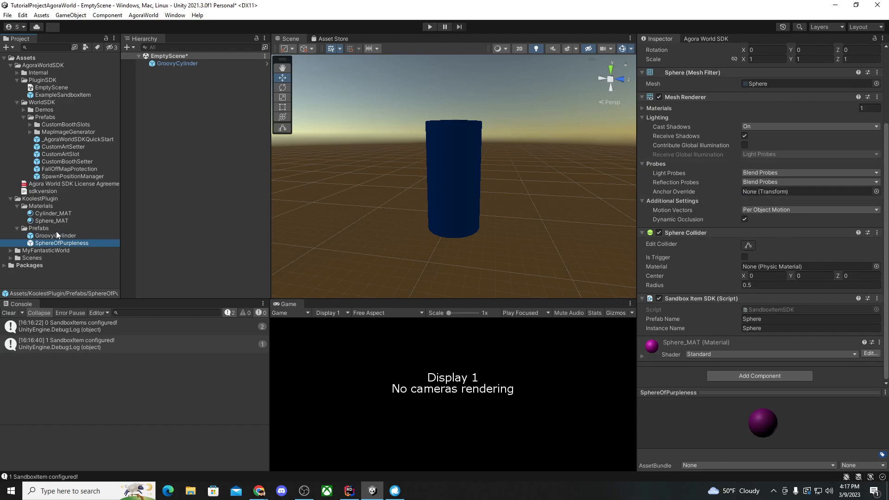
- Delete the GroovyCylinder instance from EmptyScene, keeping its prefab asset
left_click(180, 63)
right_click(180, 63)
left_click(218, 133)
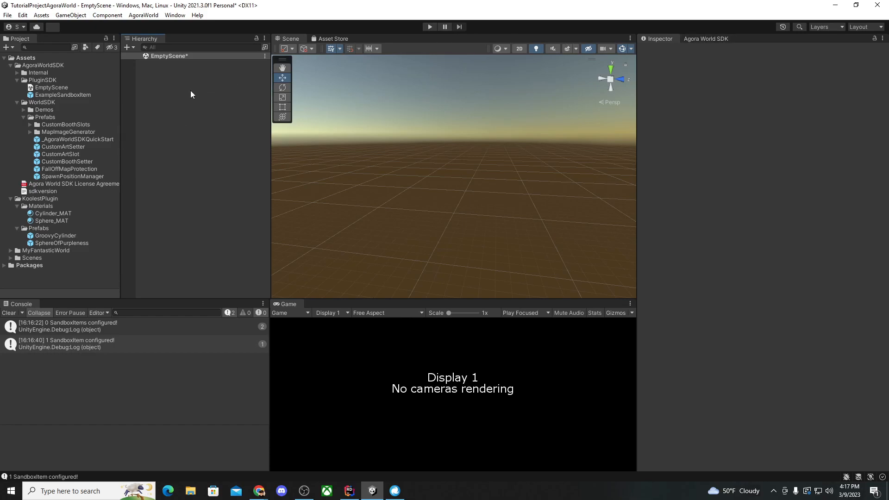
- Open the Agora World Plugin SDK window, dock it beside the Inspector, widen that area, and start a new plugin
left_click(148, 17)
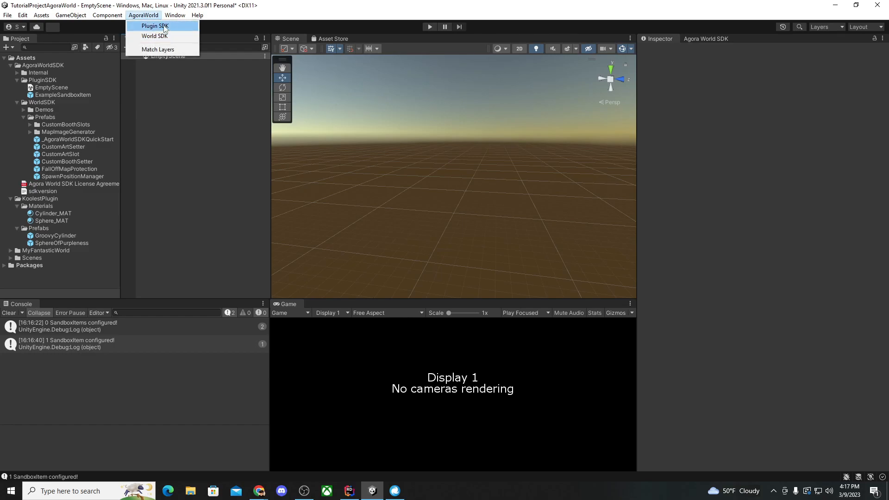
left_click(160, 30)
left_click_drag(376, 6, 815, 45)
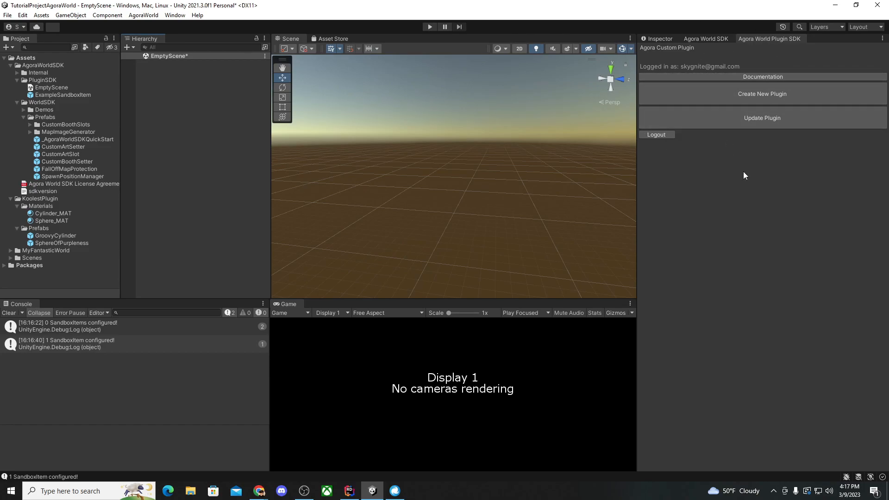
left_click_drag(639, 66, 598, 66)
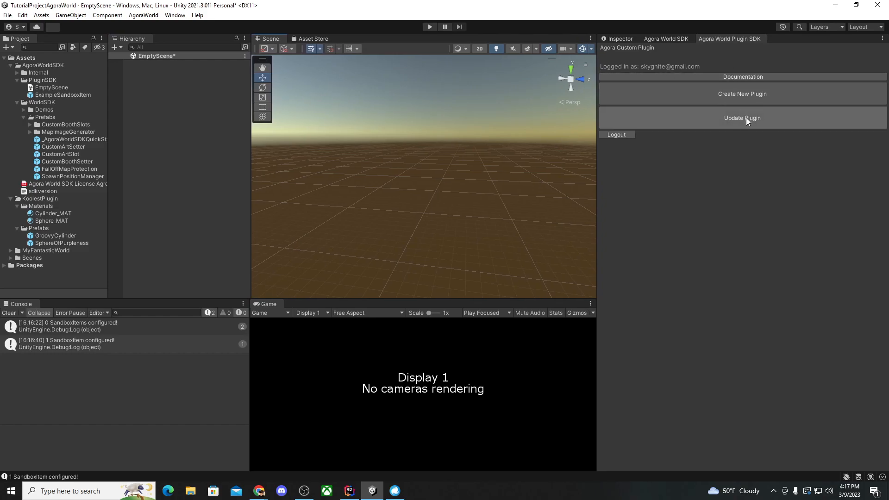
left_click(737, 93)
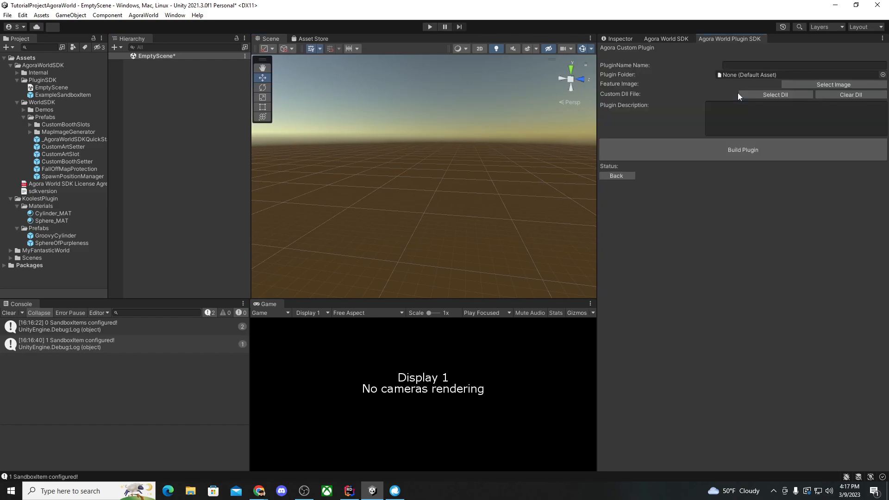
- Name the plugin KoolestPlugin and assign KoolestPlugin's Prefabs folder as its plugin folder
left_click(738, 67)
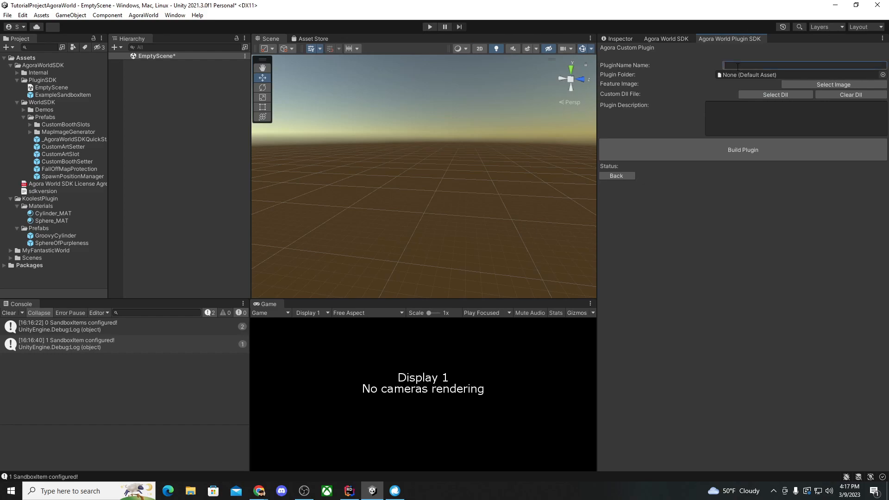
type("KoolestPlugin")
left_click(755, 125)
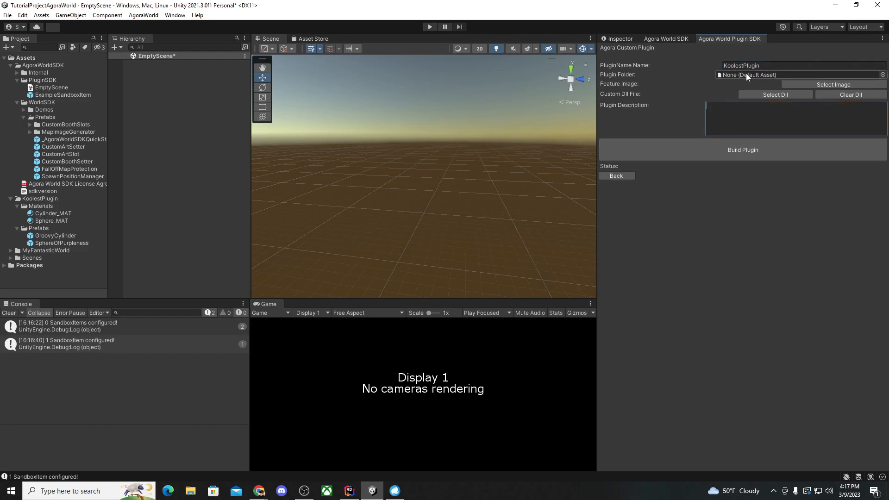
left_click(746, 75)
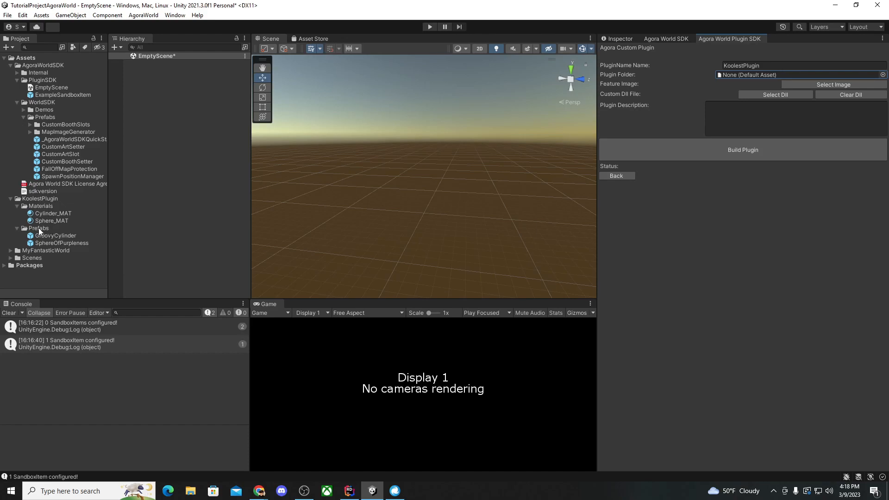
left_click_drag(37, 227, 749, 71)
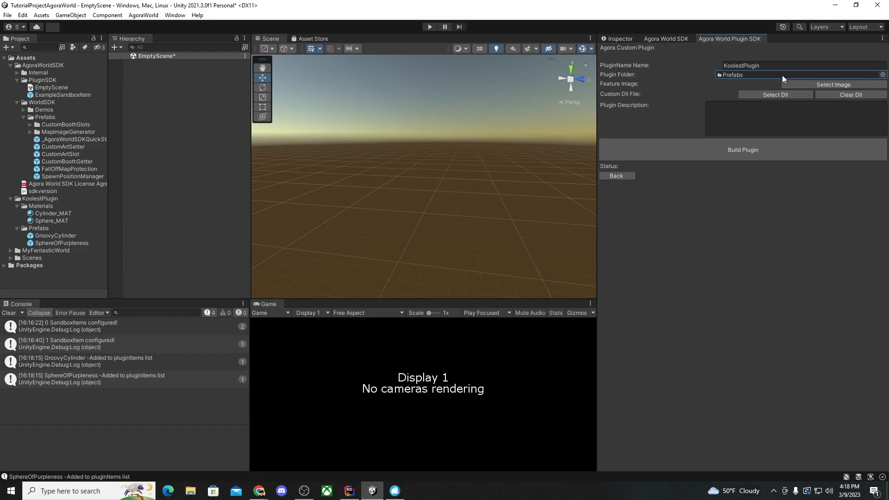
left_click(737, 75)
- Set the plugin's feature image to snowflake-png-26300.png from the Pictures folder
left_click(846, 84)
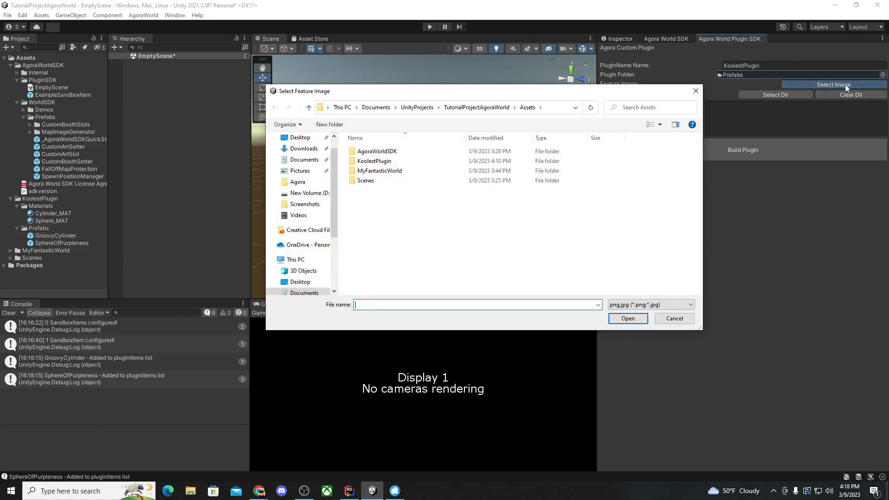
scroll(305, 231, "down", 3)
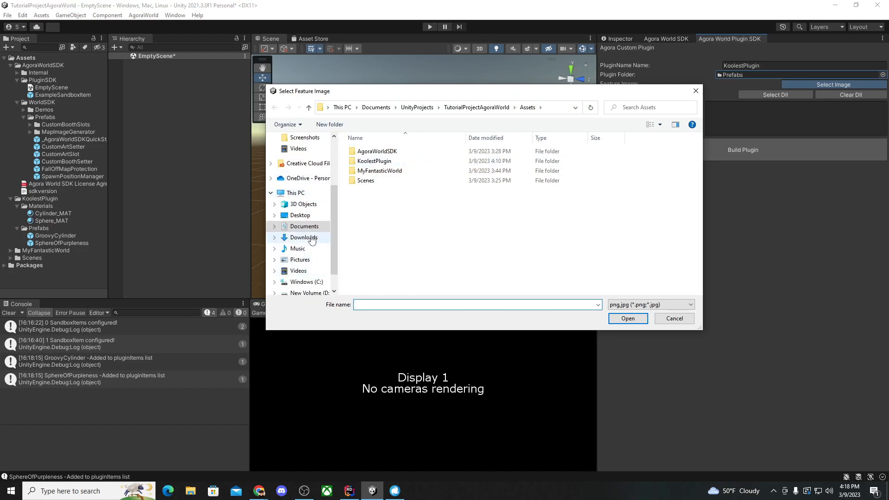
left_click(300, 259)
scroll(439, 287, "down", 1)
left_click(365, 254)
left_click(641, 319)
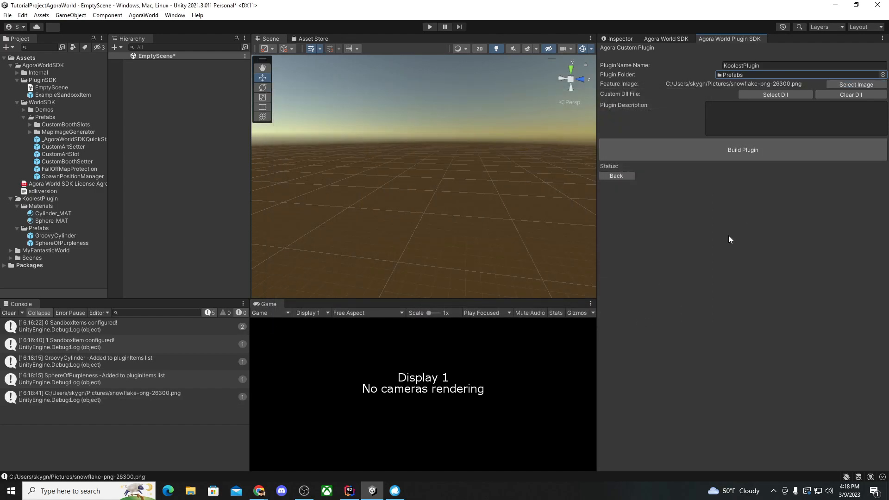
- Enter "a kool plugin" as the plugin description
left_click(727, 112)
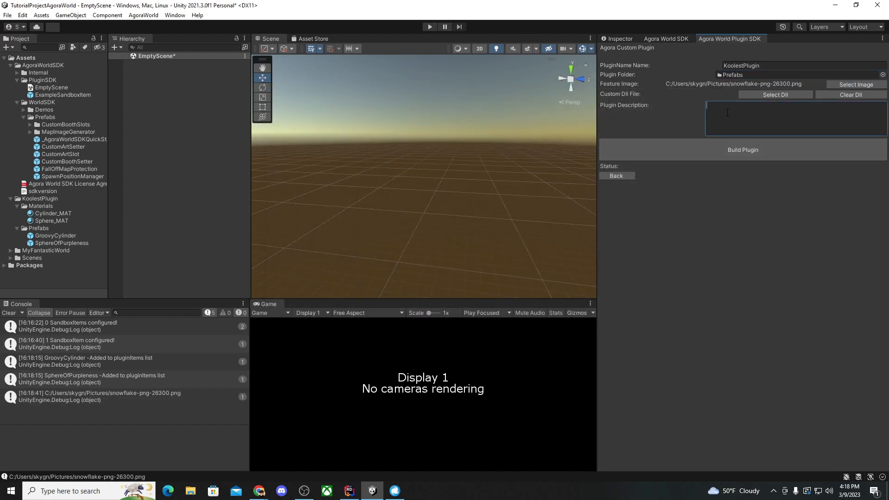
type("a kool plugin")
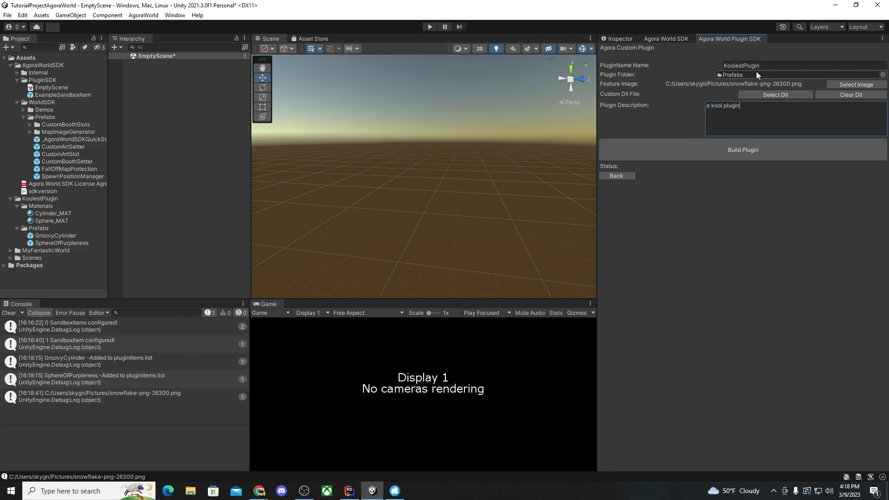
left_click(734, 73)
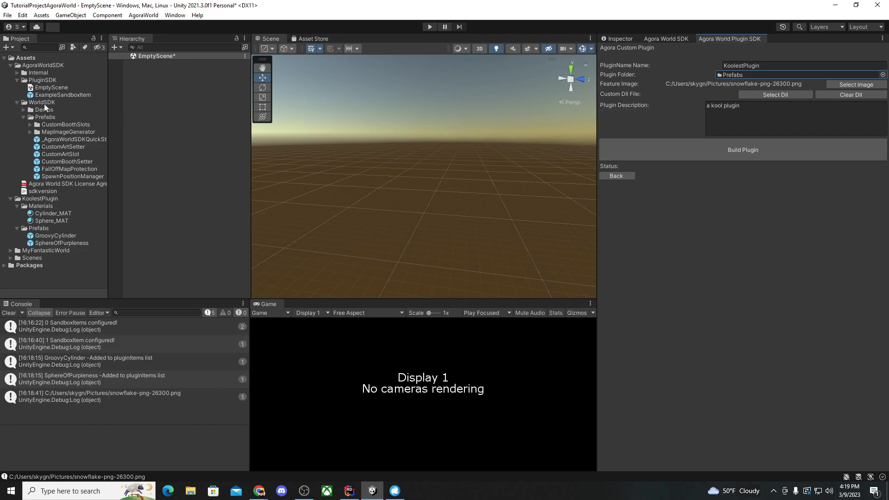
- Select the GroovyCylinder prefab asset for inspection and close the Agora World SDK window
left_click(55, 235)
left_click(665, 37)
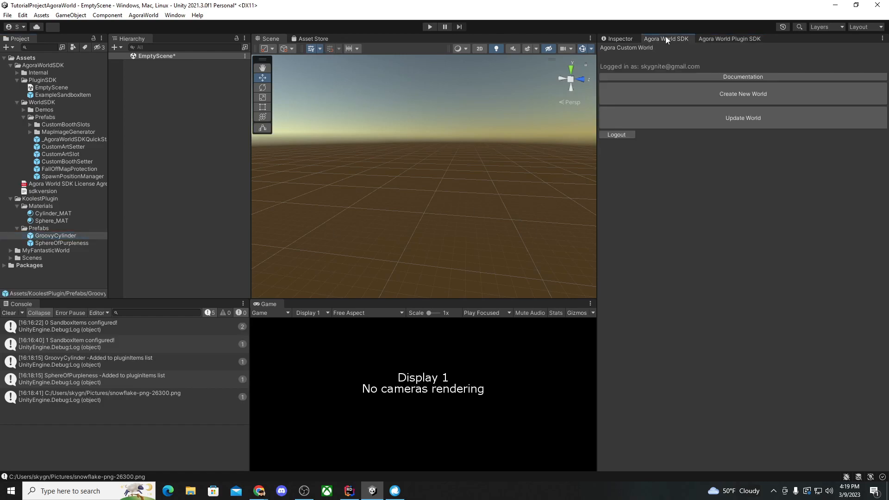
left_click(622, 39)
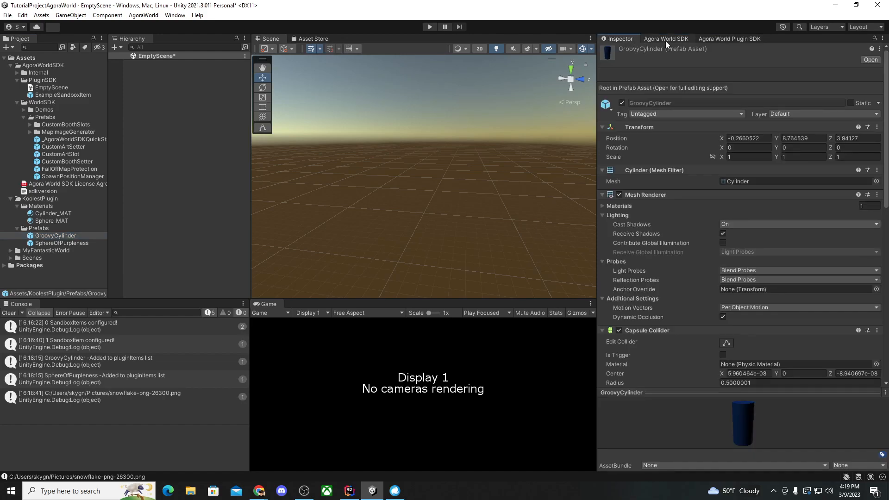
left_click_drag(674, 37, 418, 151)
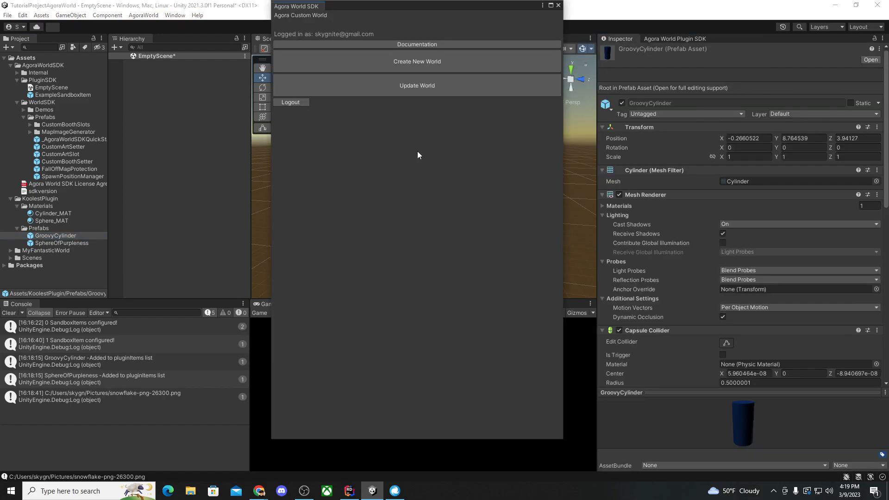
left_click(559, 6)
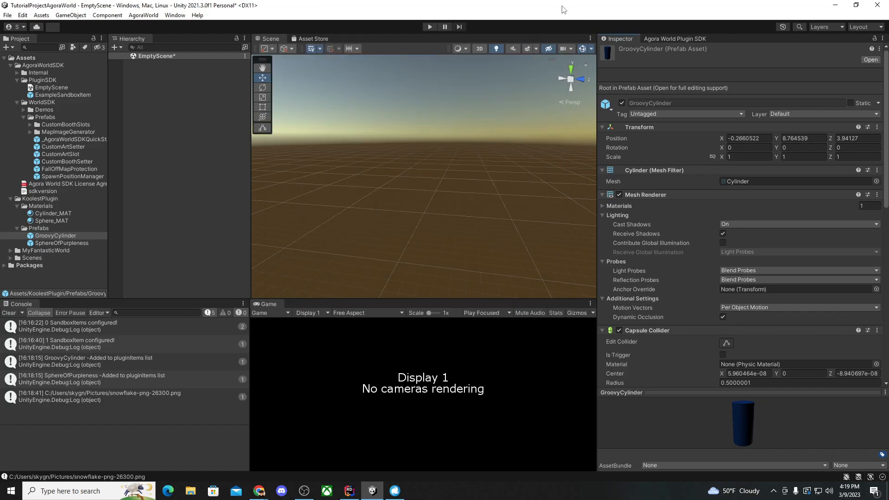
- Check the Sandbox Item SDK prefab and instance names on the GroovyCylinder and SphereOfPurpleness prefabs
scroll(743, 91, "down", 2)
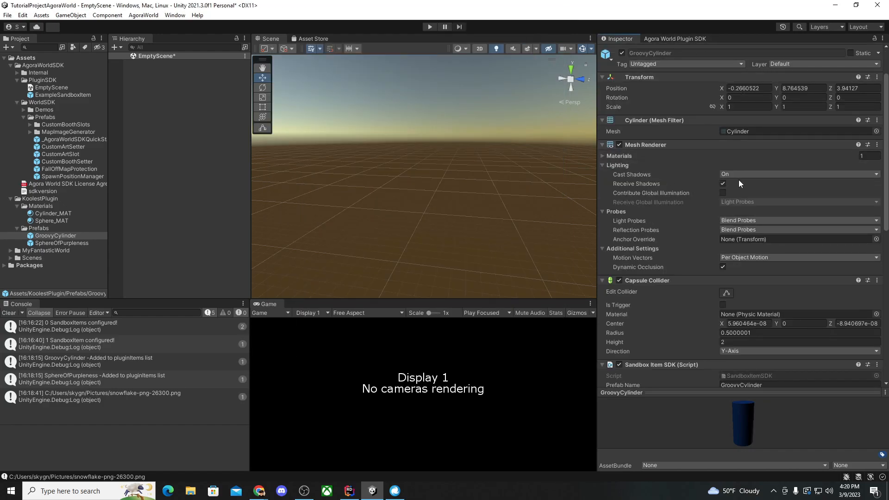
scroll(734, 176, "down", 2)
scroll(681, 153, "down", 5)
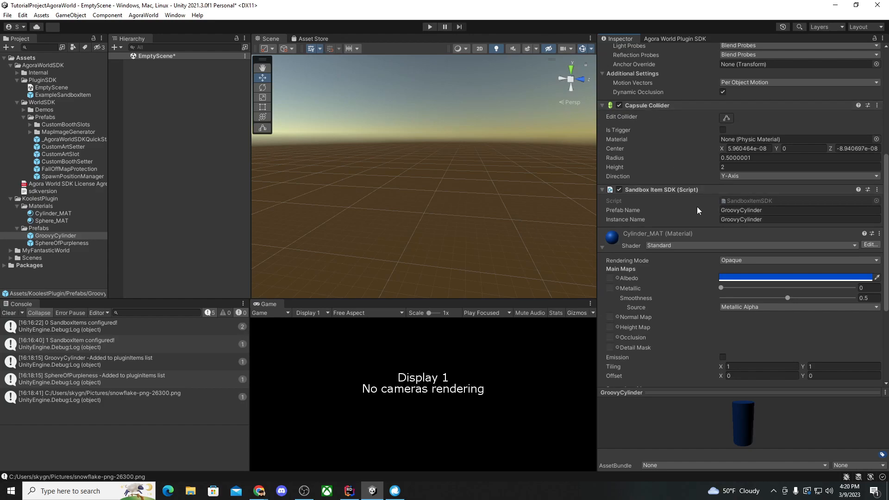
left_click(680, 36)
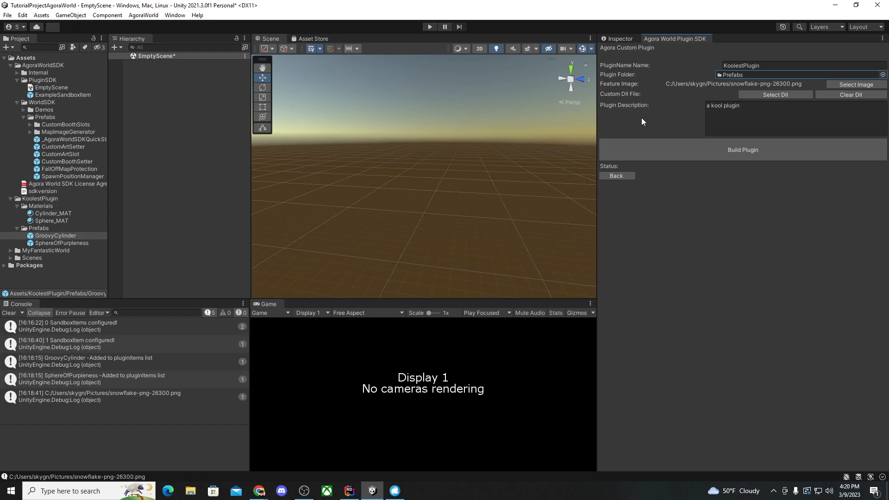
left_click(70, 243)
left_click(620, 39)
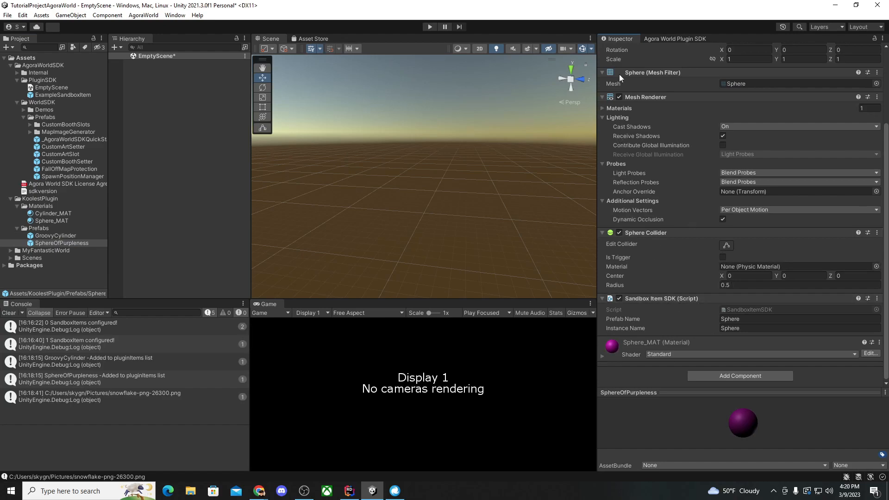
- Build and upload the new KoolestPlugin plugin, and inspect the log entry for its upload completion
left_click(675, 39)
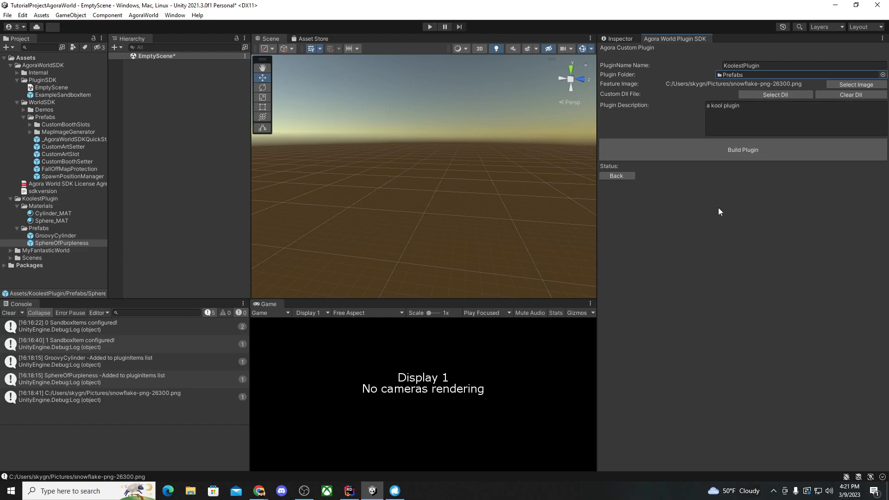
left_click(736, 153)
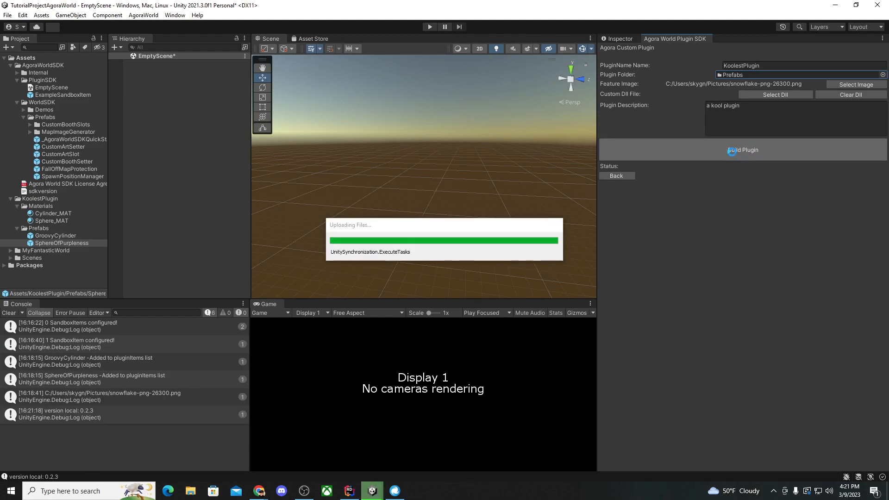
scroll(156, 355, "down", 1)
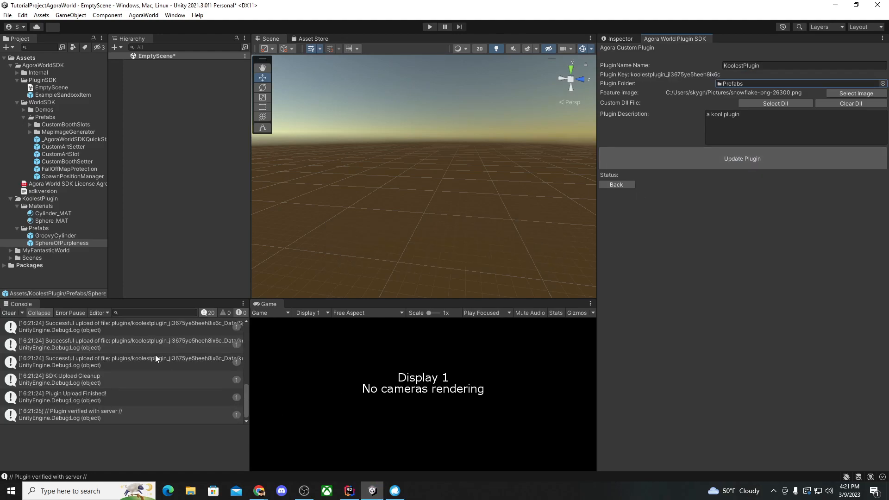
left_click(79, 396)
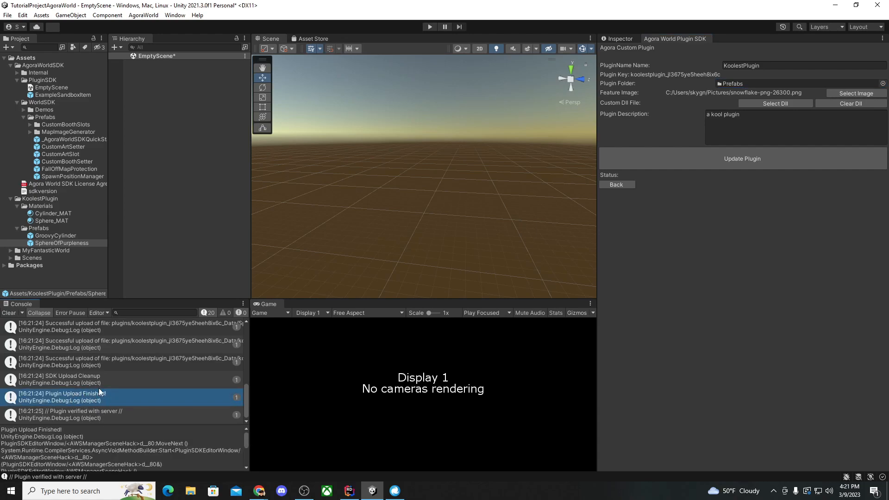
- Review the console's error, server verification and file upload entries from the plugin build
left_click(209, 310)
left_click(209, 310)
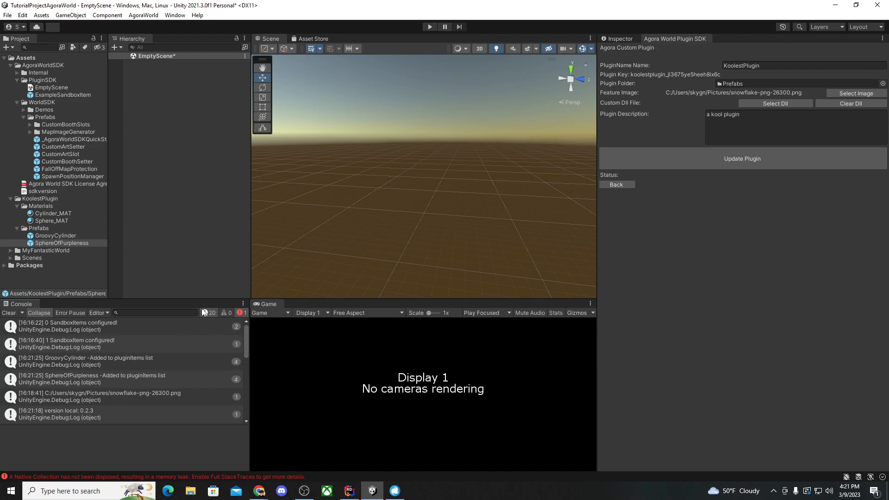
scroll(199, 360, "down", 10)
left_click(199, 360)
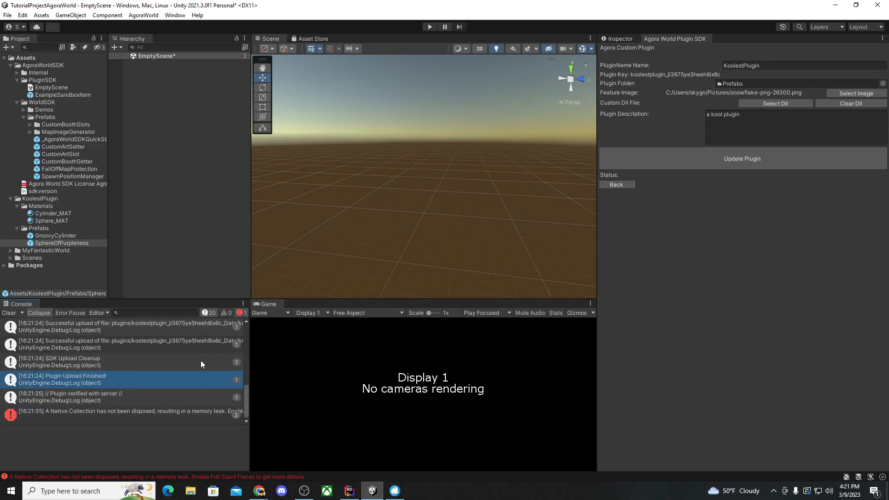
left_click(92, 414)
left_click_drag(129, 435, 21, 431)
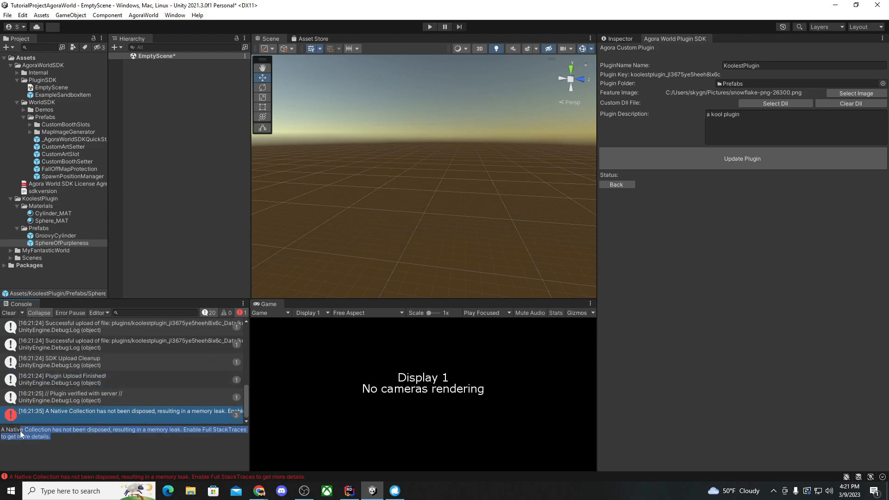
left_click(86, 409)
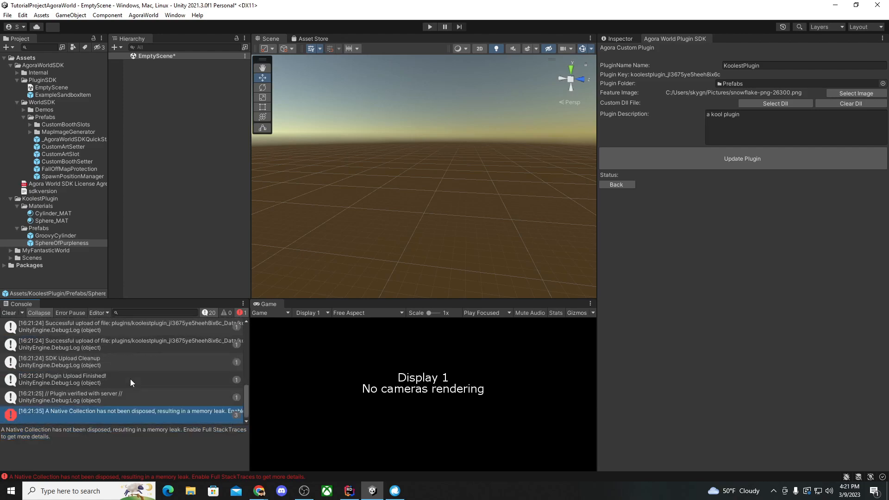
left_click(145, 401)
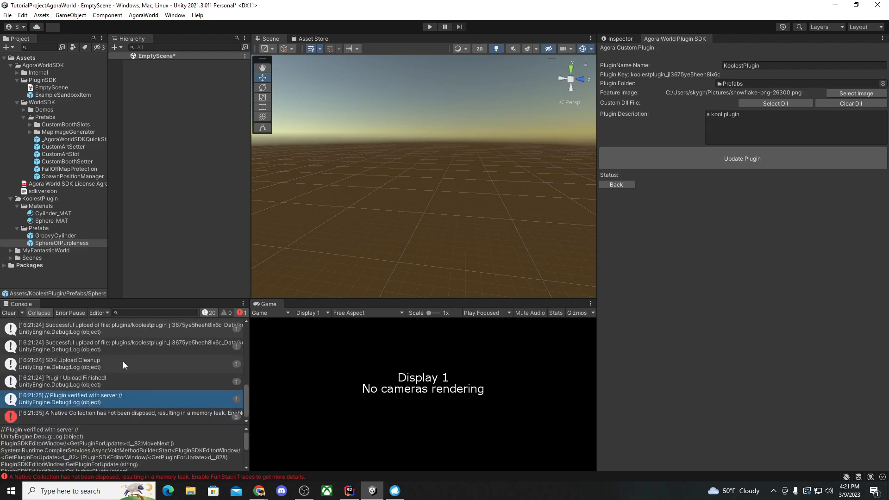
scroll(134, 342, "up", 5)
left_click(135, 327)
scroll(155, 398, "down", 5)
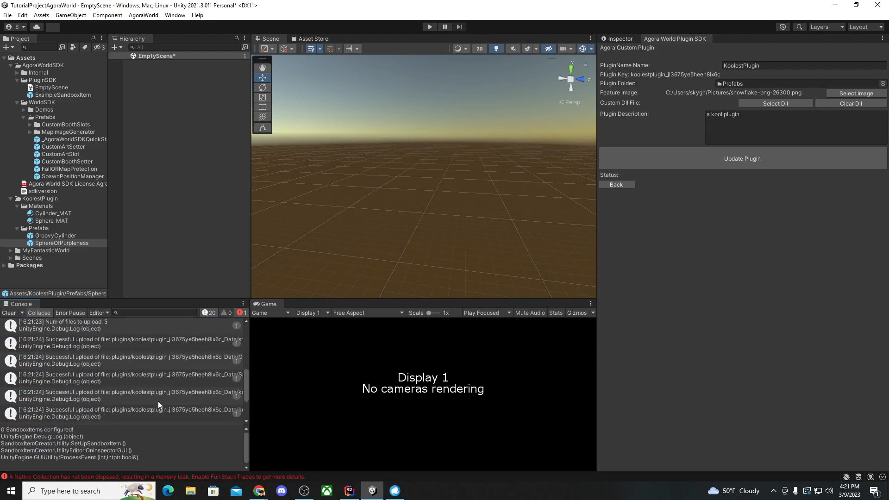
- Review the console entries for the plugin upload, including server verification, memory leak error, sandbox item configuration, assetbundle size and uploaded files
left_click(153, 400)
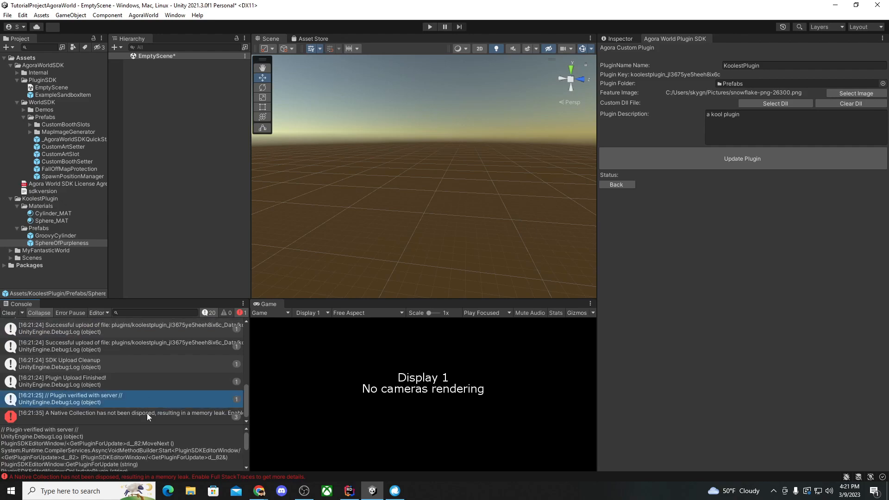
left_click(147, 413)
scroll(146, 360, "up", 5)
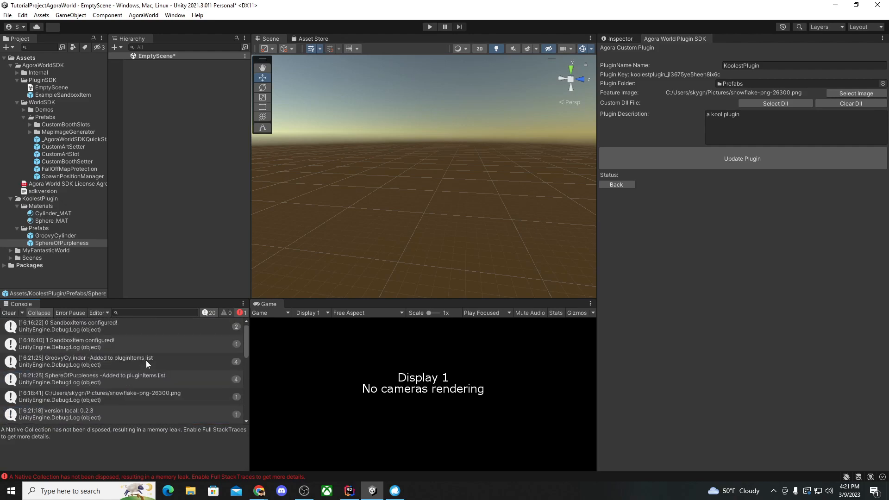
left_click(148, 332)
scroll(162, 375, "down", 5)
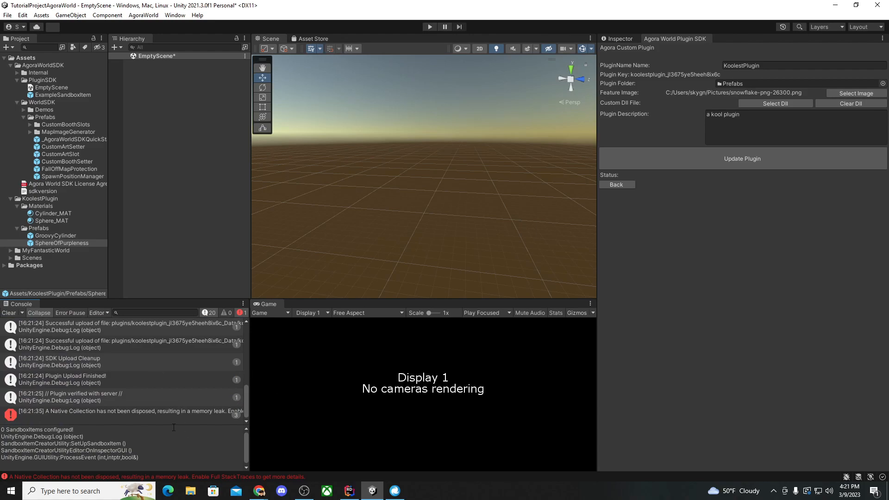
left_click(104, 395)
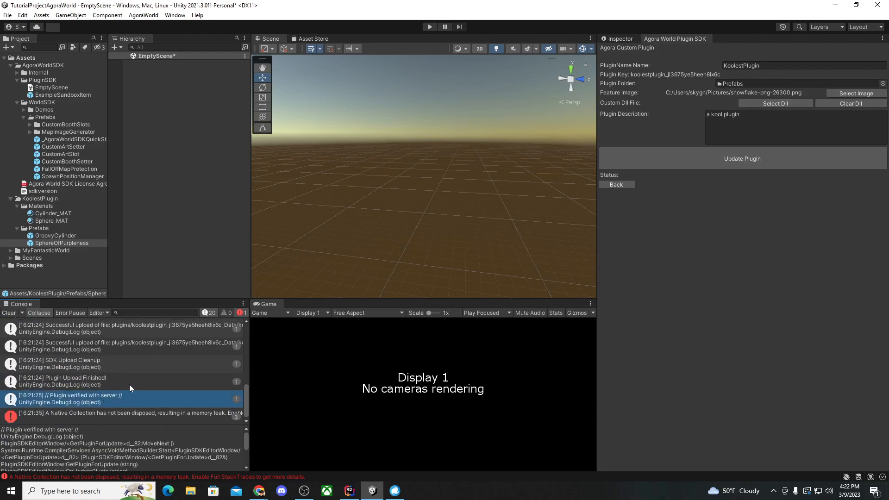
scroll(129, 380, "up", 3)
left_click(115, 363)
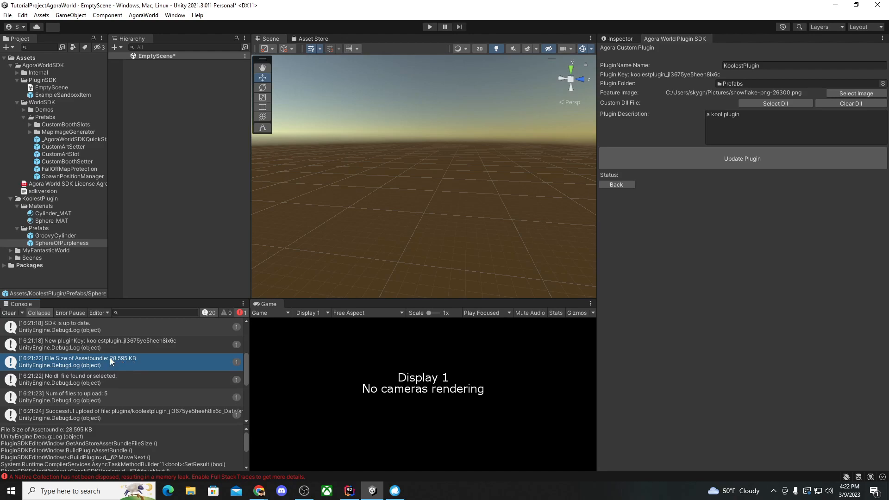
scroll(109, 358, "down", 1)
left_click(107, 373)
scroll(101, 370, "down", 2)
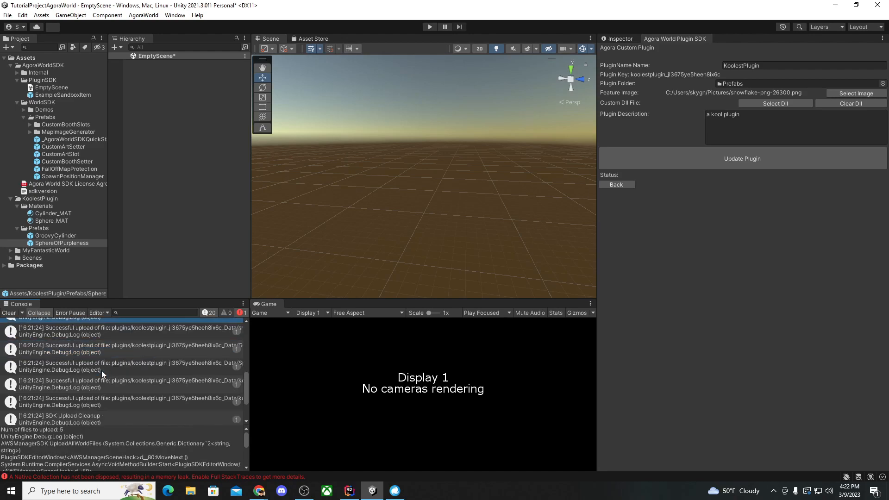
scroll(157, 367, "down", 3)
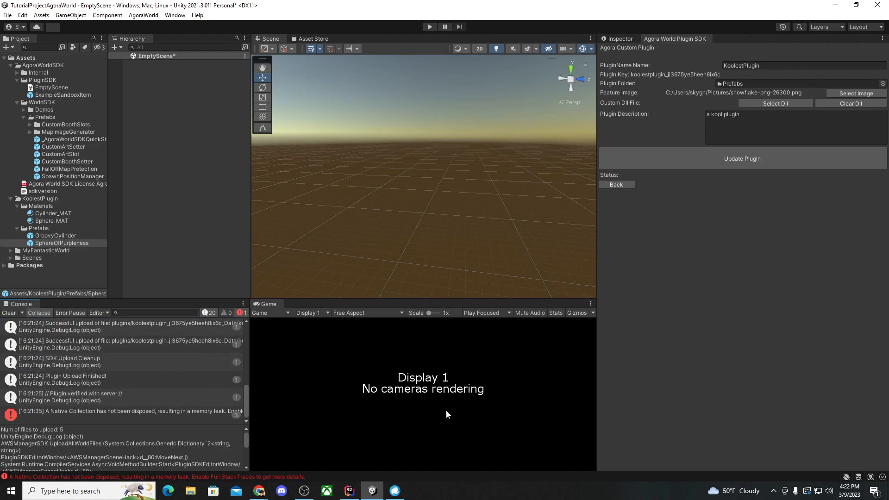
- Switch to the Agora app and open the 00tutorialagora experience for editing
left_click(395, 492)
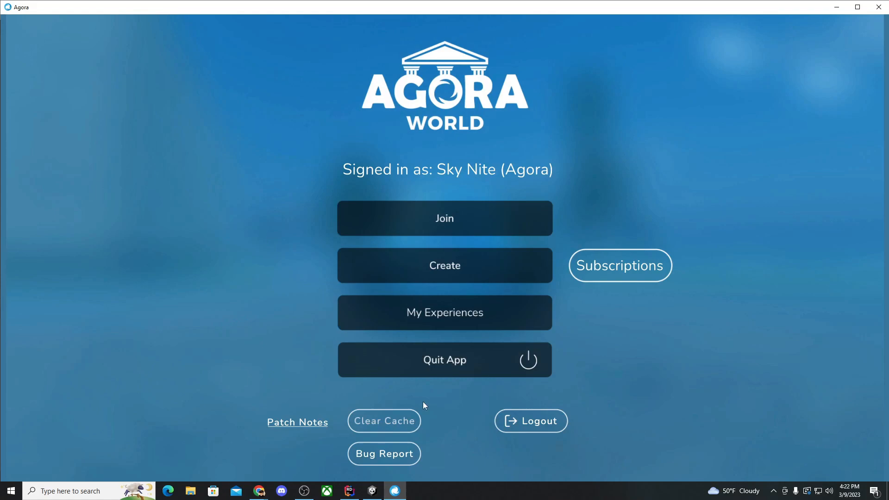
left_click(442, 318)
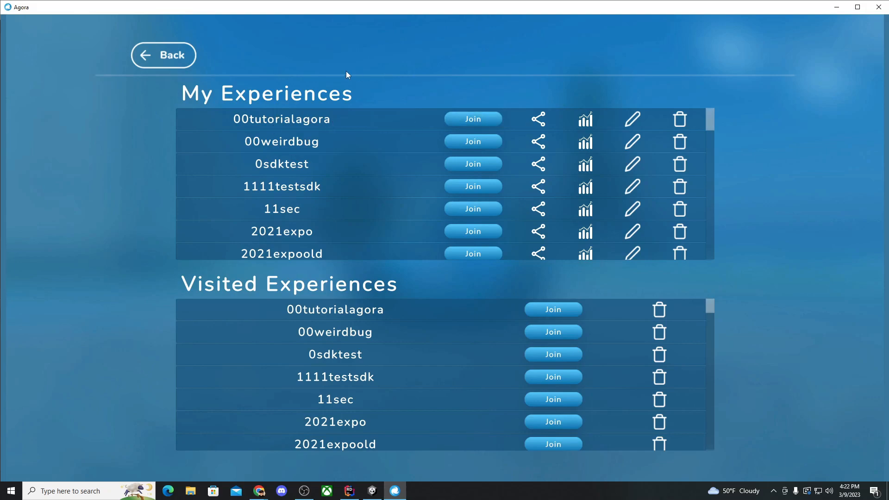
left_click(630, 119)
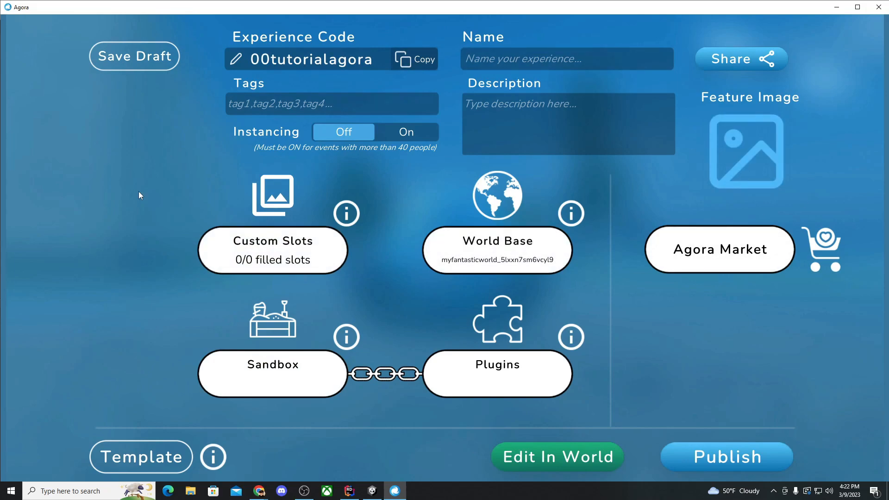
- Create the sandbox 00tutorialagora_sandbox_03-09-2023, select it for the experience and return to the experience settings
left_click(501, 365)
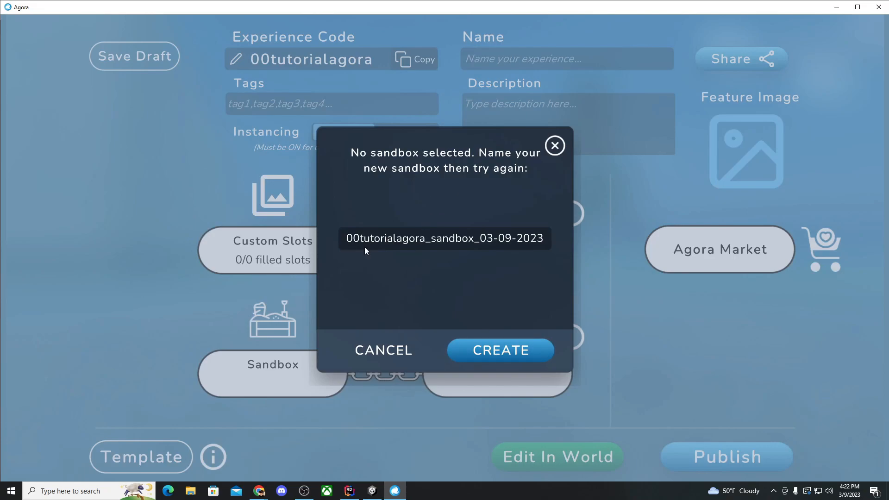
left_click(512, 351)
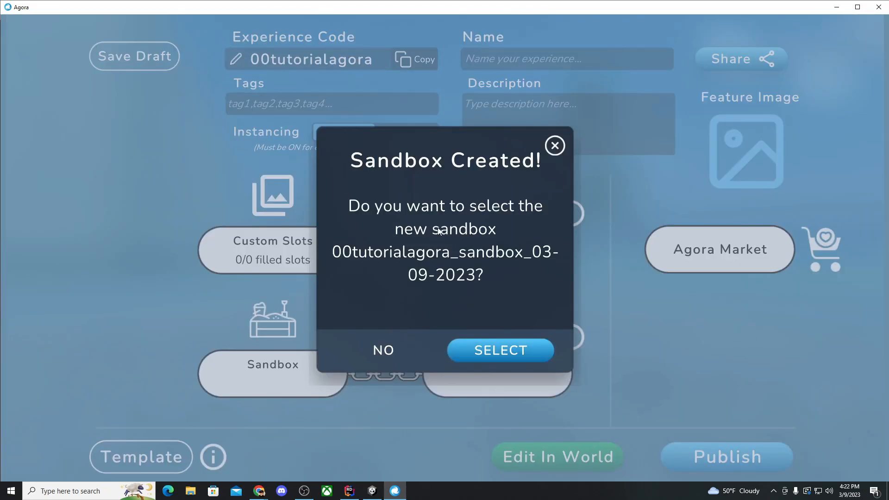
left_click(522, 351)
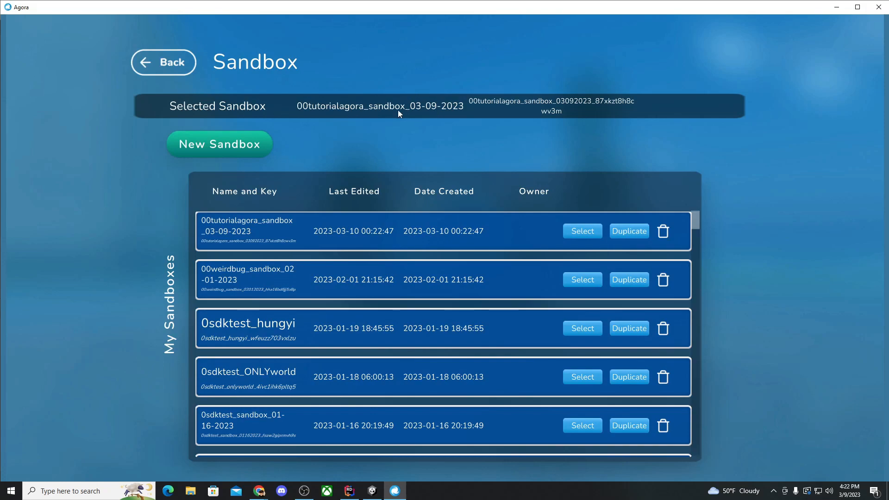
left_click(171, 65)
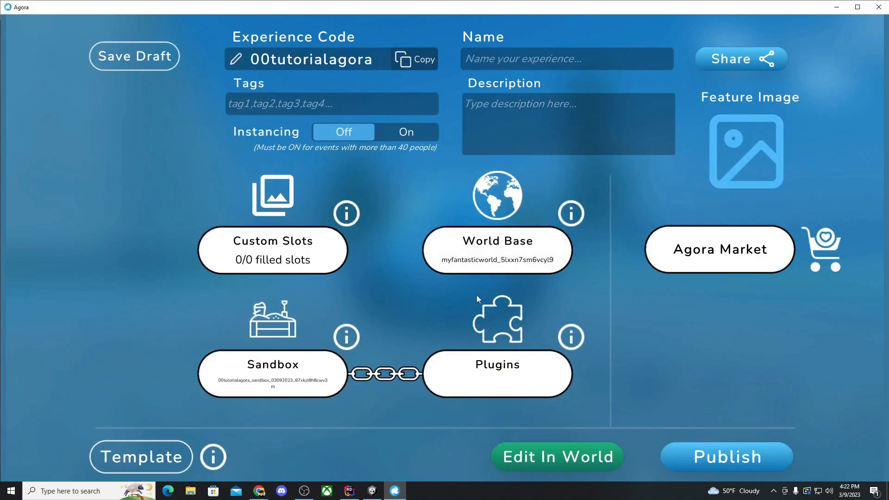
- Load KoolestPlugin from the user's own plugins into the selected sandbox and return to the experience settings
left_click(507, 373)
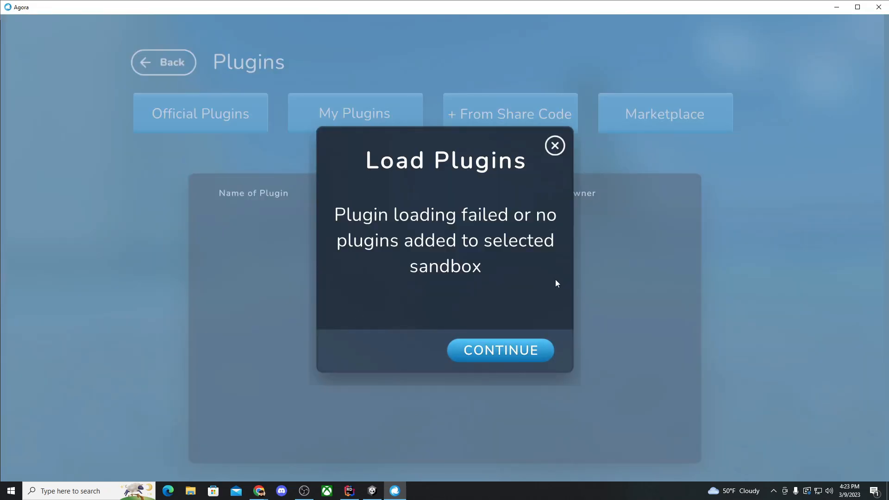
left_click(490, 354)
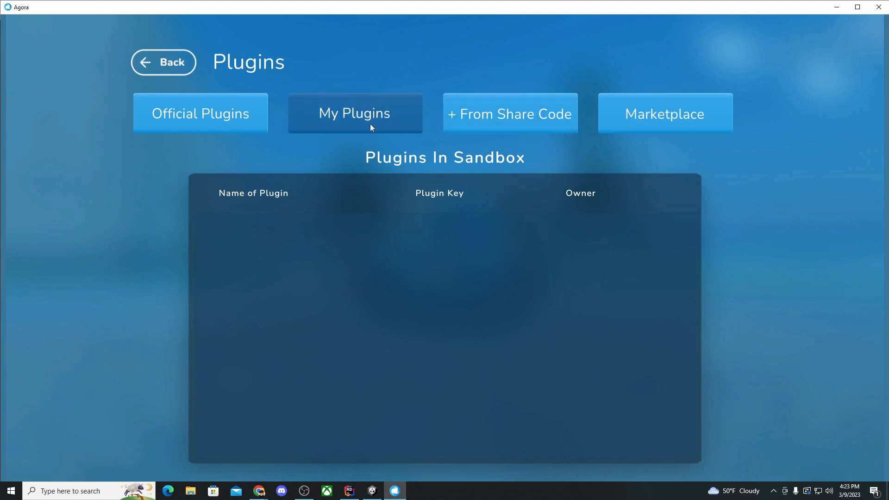
left_click(385, 123)
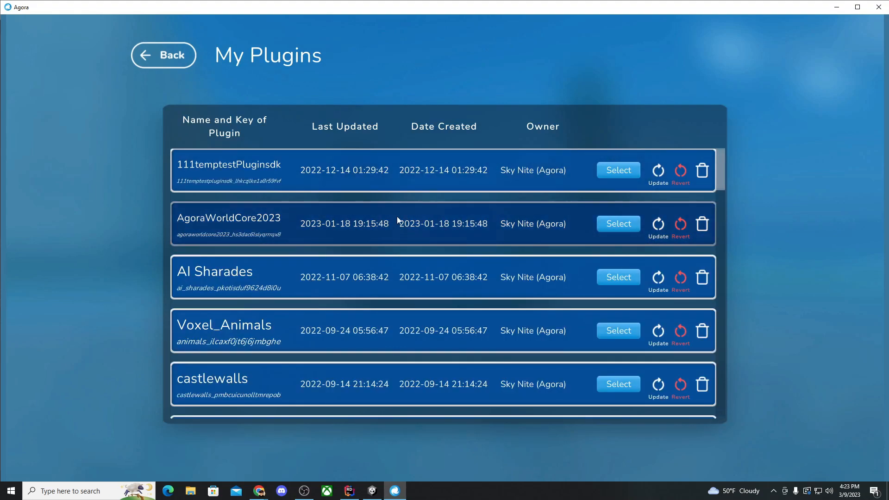
scroll(397, 217, "down", 6)
scroll(403, 213, "down", 5)
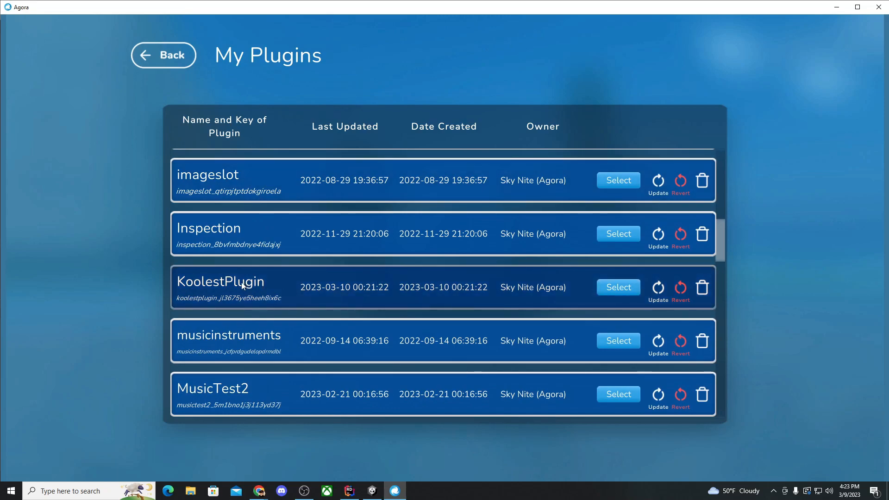
left_click(609, 288)
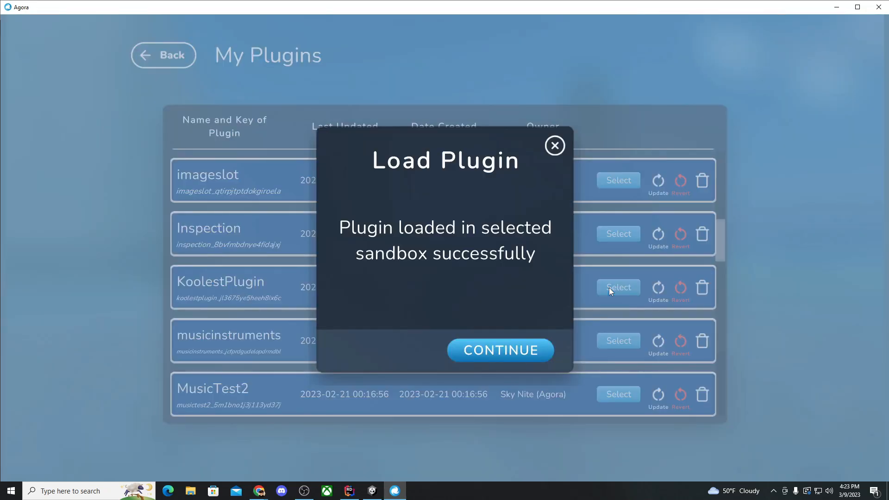
left_click(502, 353)
left_click(190, 59)
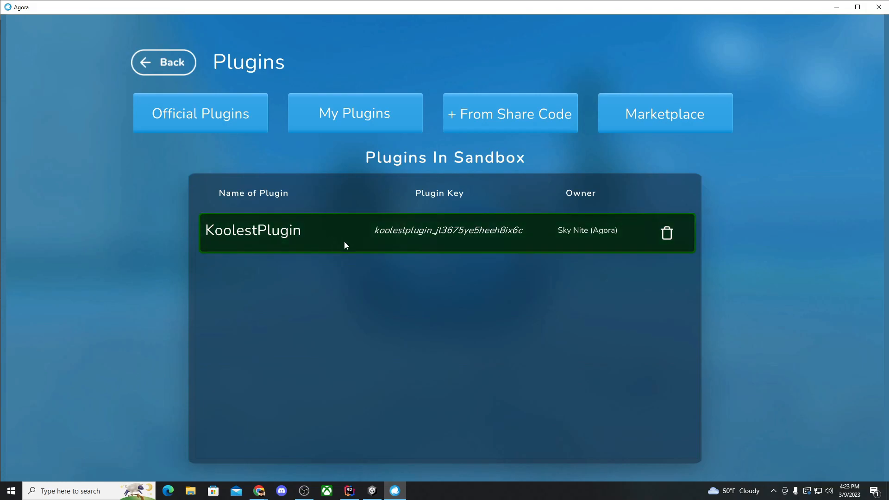
left_click(157, 62)
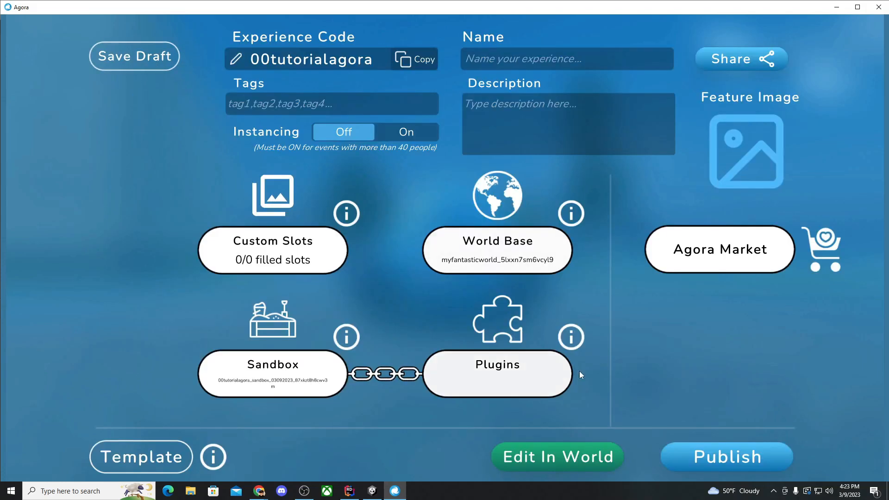
- Enter the experience for in-world editing and list KoolestPlugin's creatable items in the Toolbox
left_click(555, 455)
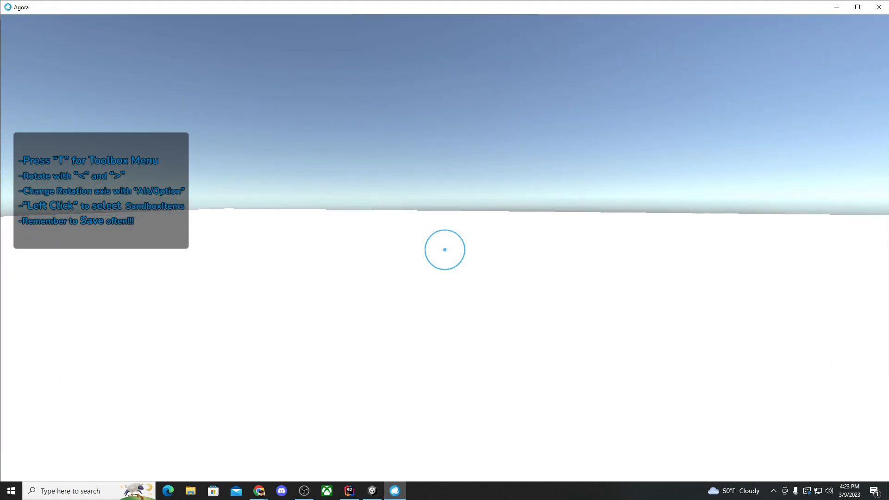
key("t")
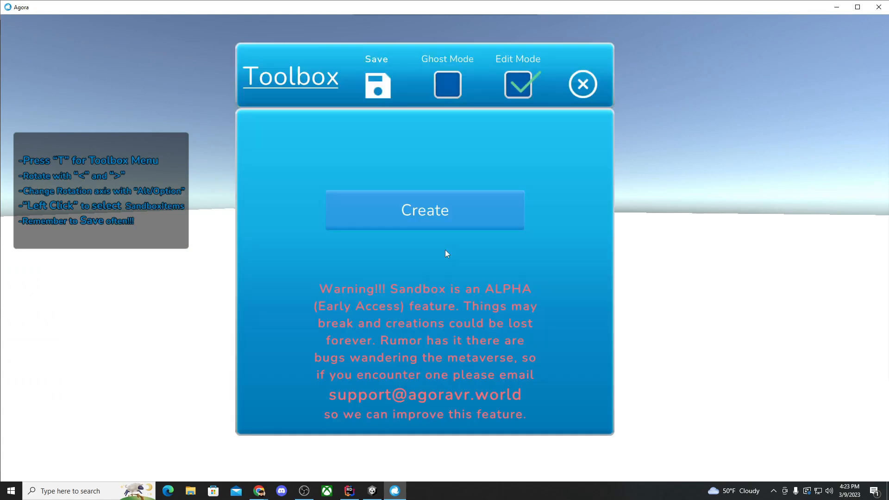
left_click(427, 211)
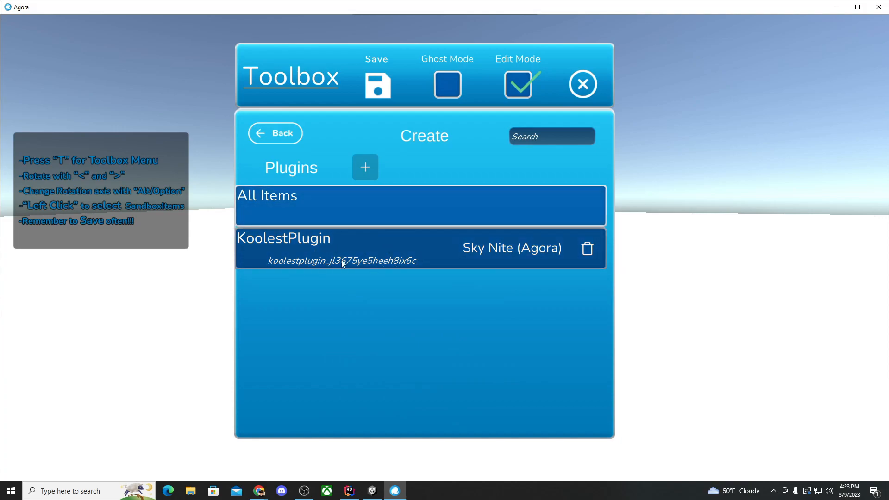
left_click(388, 249)
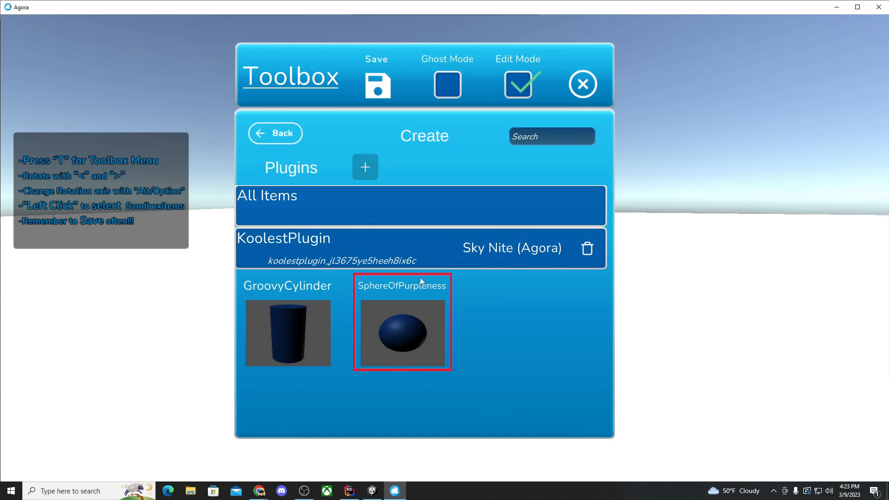
scroll(423, 313, "down", 1)
scroll(424, 310, "up", 1)
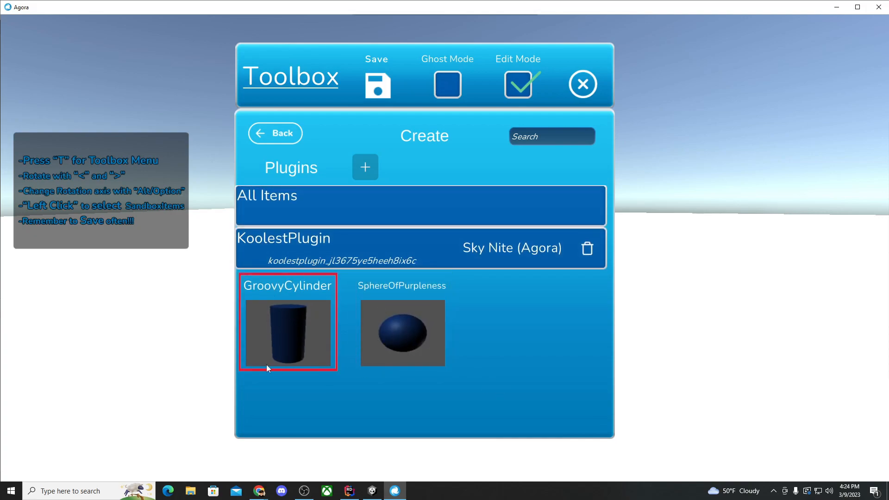
- Place one SphereOfPurpleness and one GroovyCylinder from KoolestPlugin on the ground
left_click(410, 329)
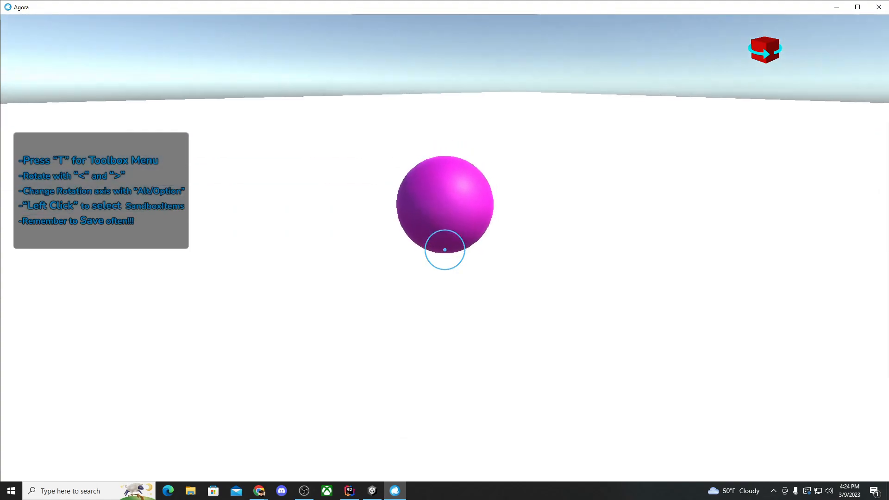
left_click(444, 250)
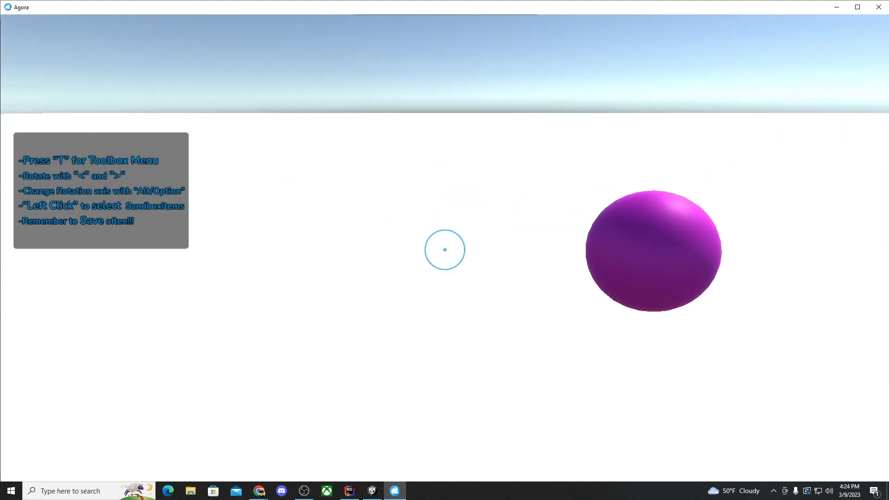
key("t")
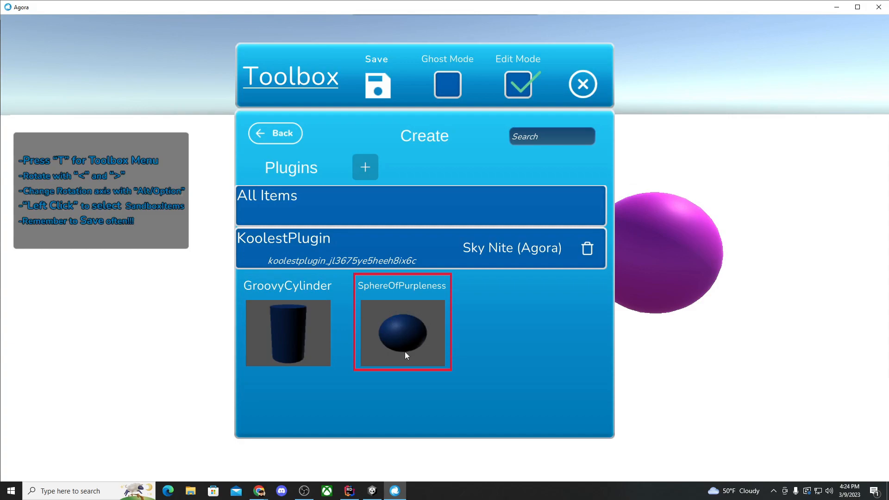
left_click(307, 312)
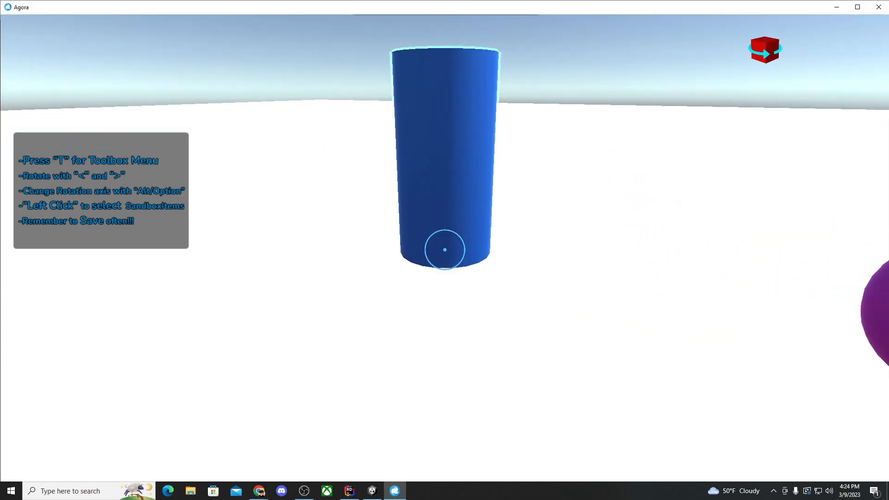
left_click(444, 250)
- Place a second GroovyCylinder from the Toolbox on the ground, apart from the first cylinder
key("t")
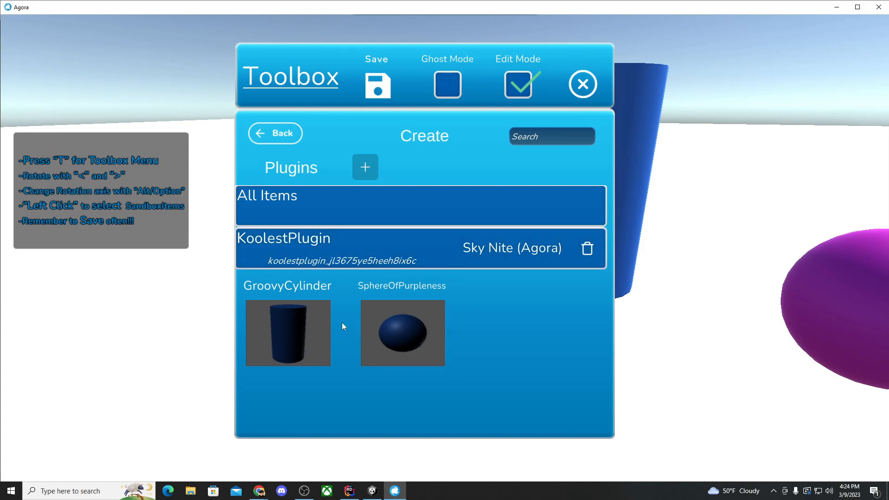
left_click(294, 312)
left_click(444, 250)
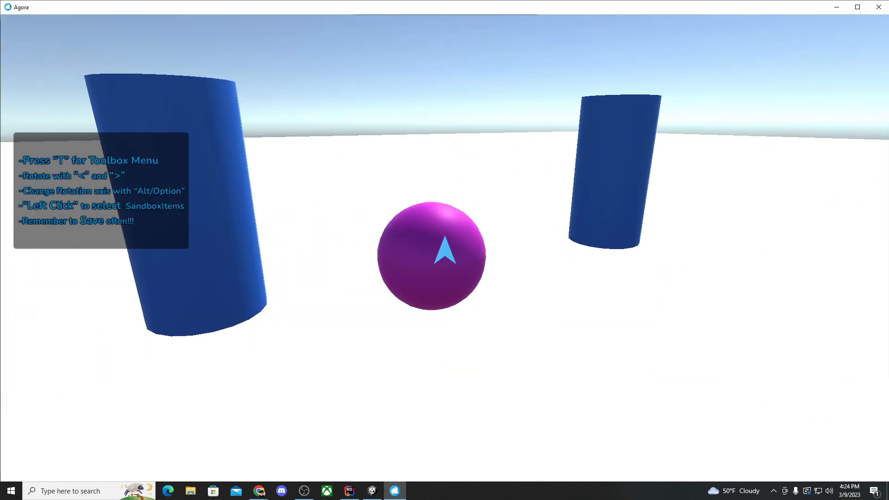
- Duplicate the SphereOfPurpleness and move the copy on top of the GroovyCylinder near the green block
left_click(445, 250)
left_click(764, 140)
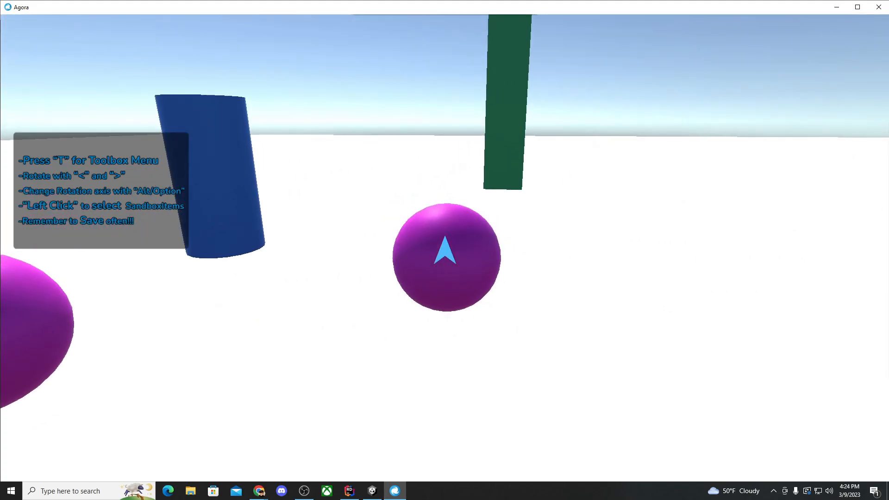
left_click(444, 250)
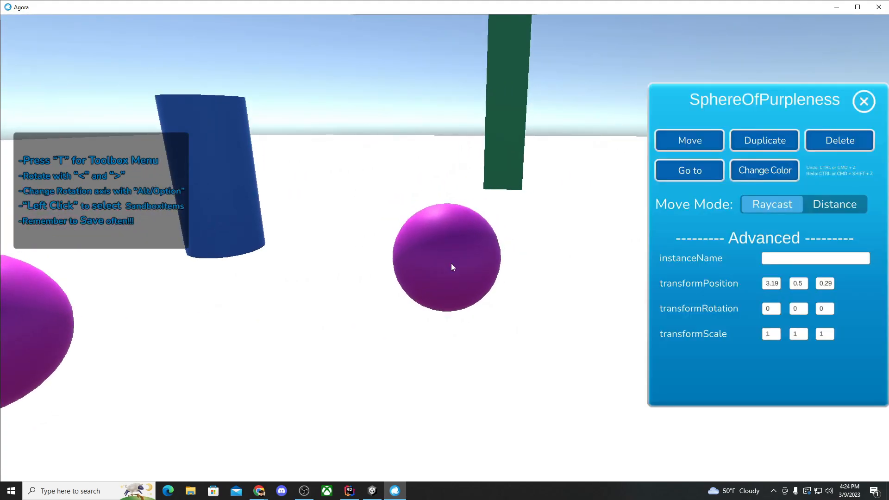
left_click(689, 139)
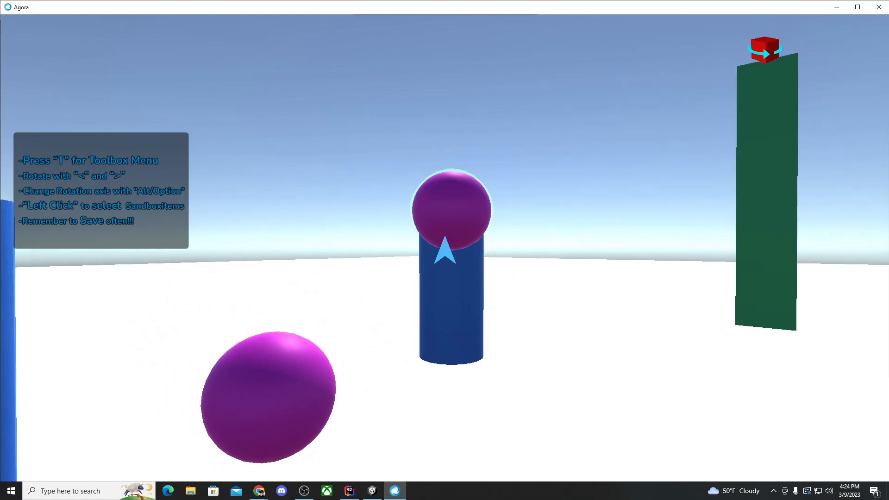
left_click(445, 250)
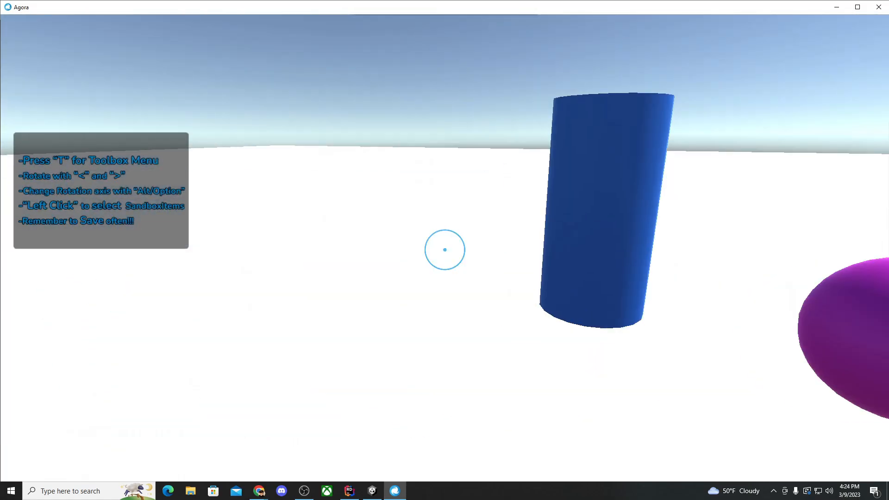
- Examine the plugin sources and KoolestPlugin's entry among the user's own plugins, without adding it again, and return to the world
key("t")
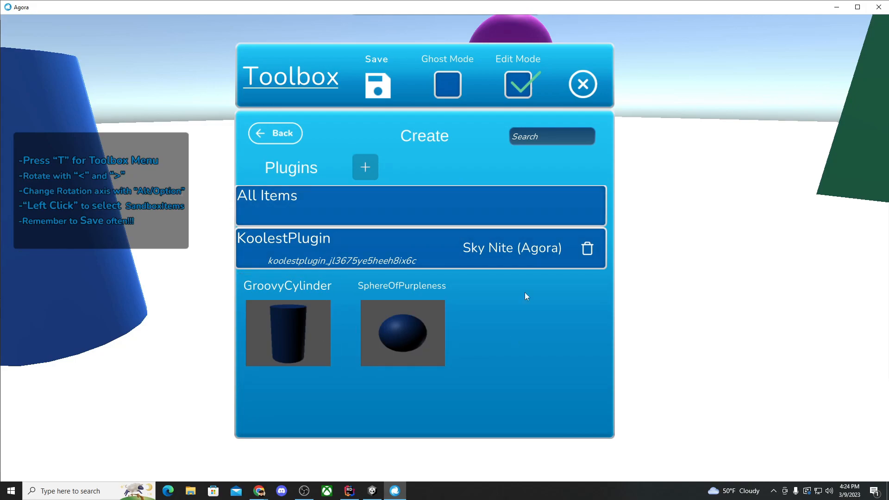
left_click(365, 167)
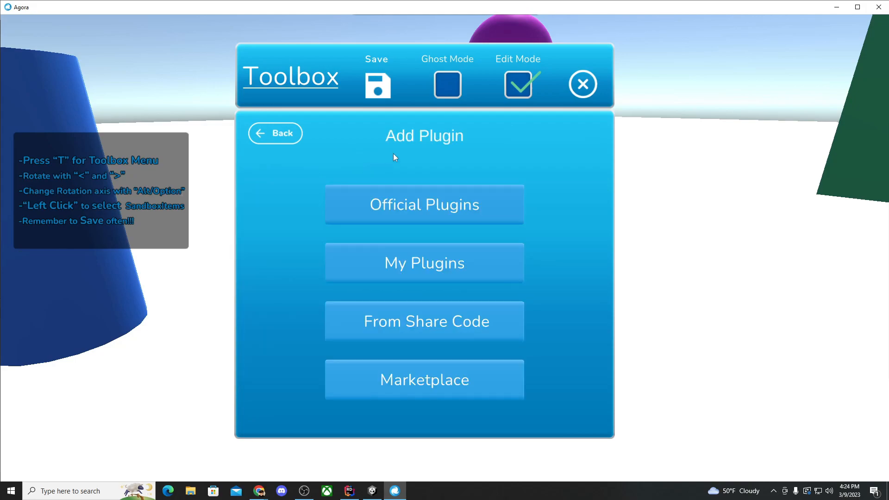
left_click(291, 130)
left_click(363, 165)
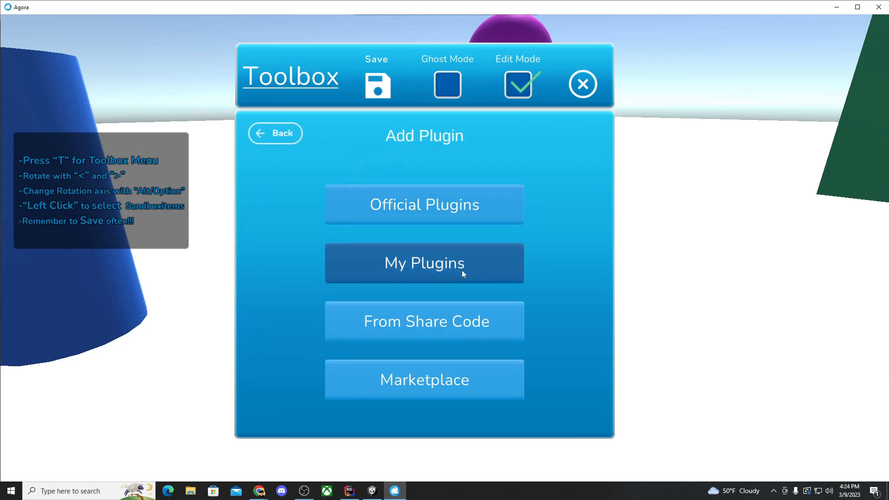
left_click(423, 262)
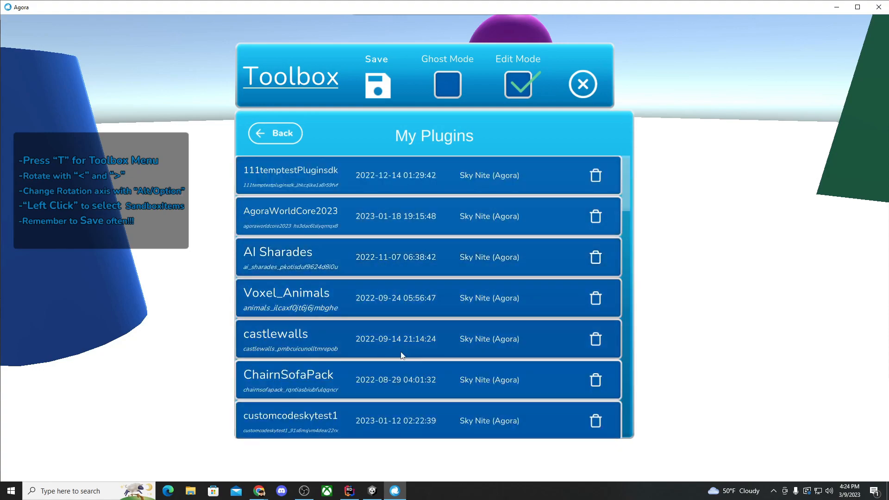
scroll(379, 271, "down", 2)
scroll(380, 271, "down", 8)
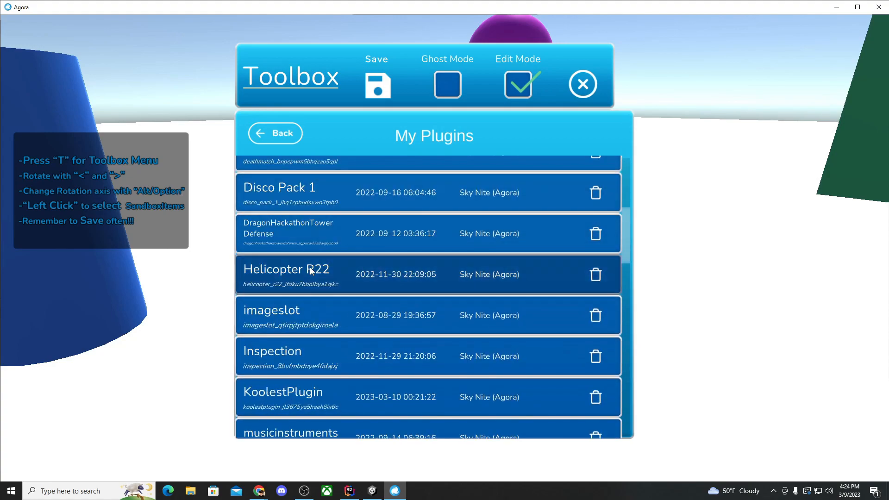
left_click(326, 312)
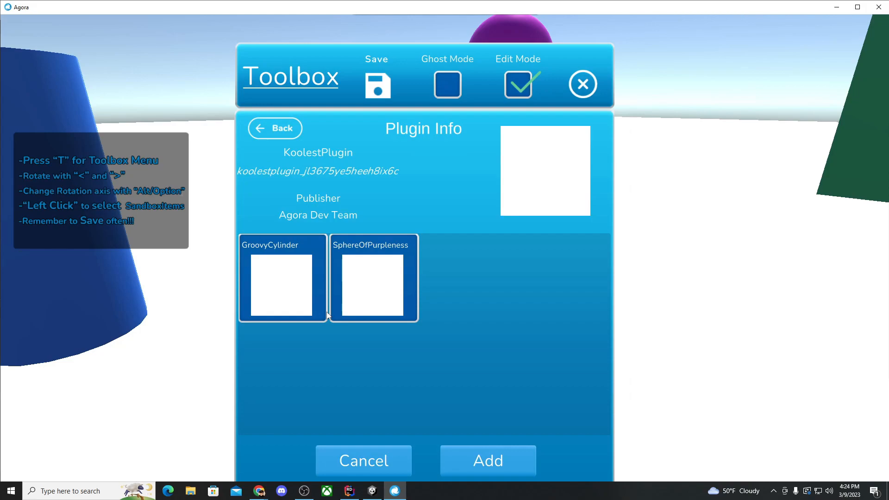
left_click(276, 133)
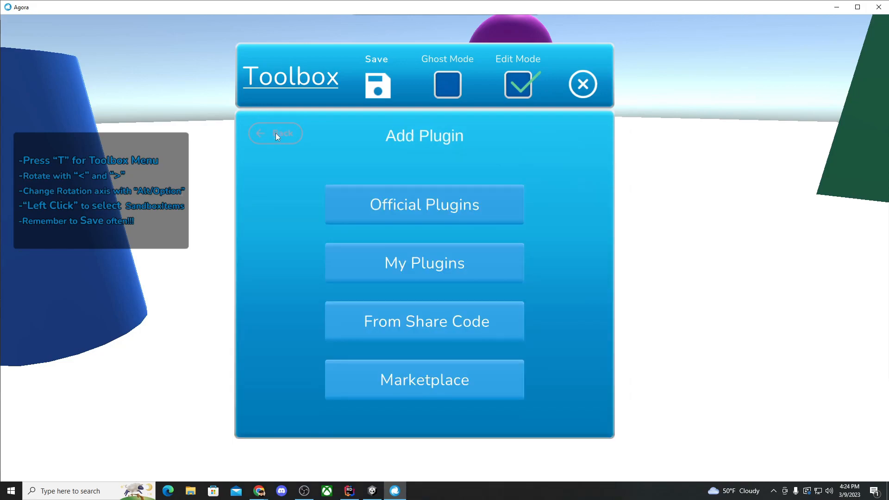
left_click(282, 133)
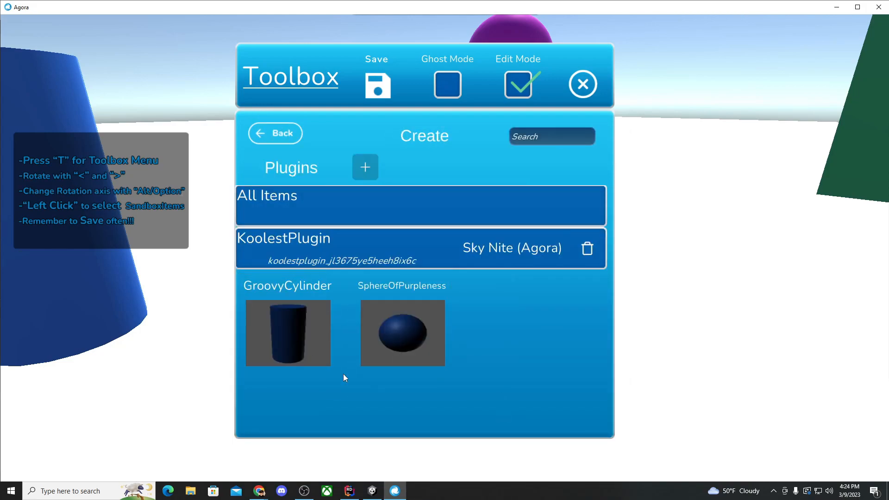
left_click(582, 84)
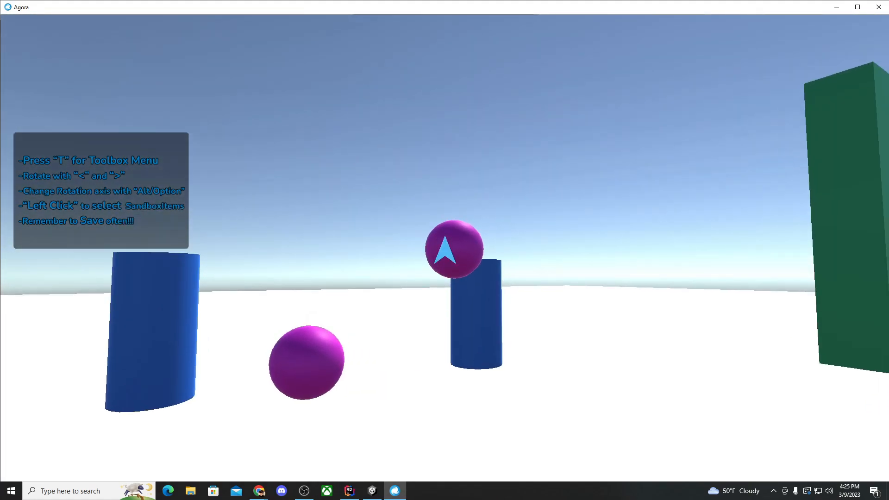
- Duplicate the sphere on top of the cylinder and place the copy on the ground
left_click(452, 252)
left_click(766, 139)
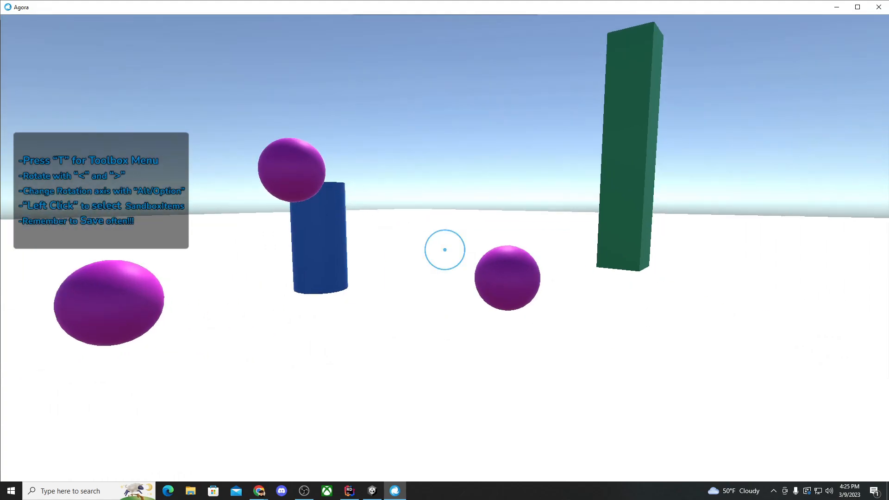
left_click(446, 249)
left_click(689, 139)
left_click(444, 250)
- Save the sandbox with its placed items from the Toolbox
key("t")
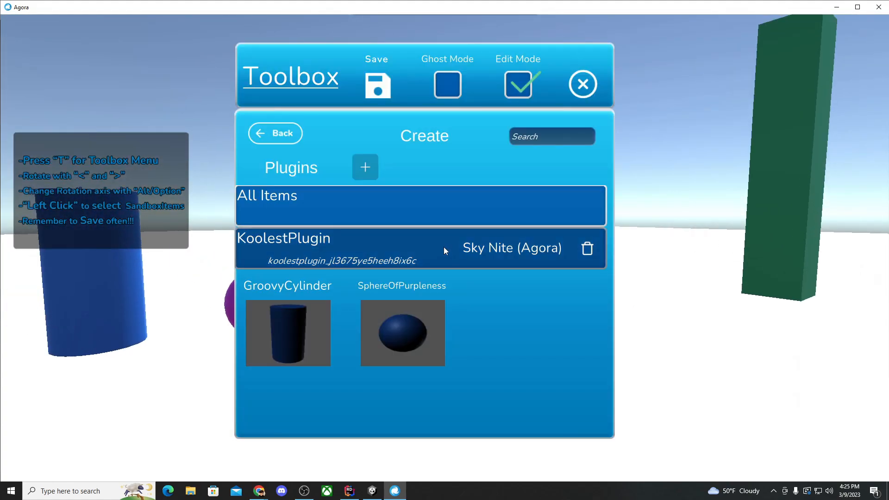
left_click(374, 85)
left_click(508, 353)
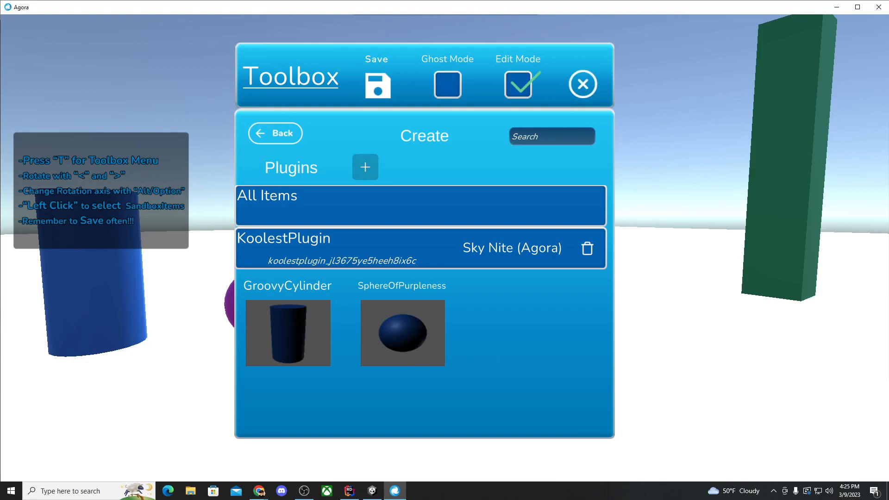
- Switch to Unity, clear the console and examine the SphereOfPurpleness prefab's components, down to its Sandbox Item SDK script
left_click(372, 492)
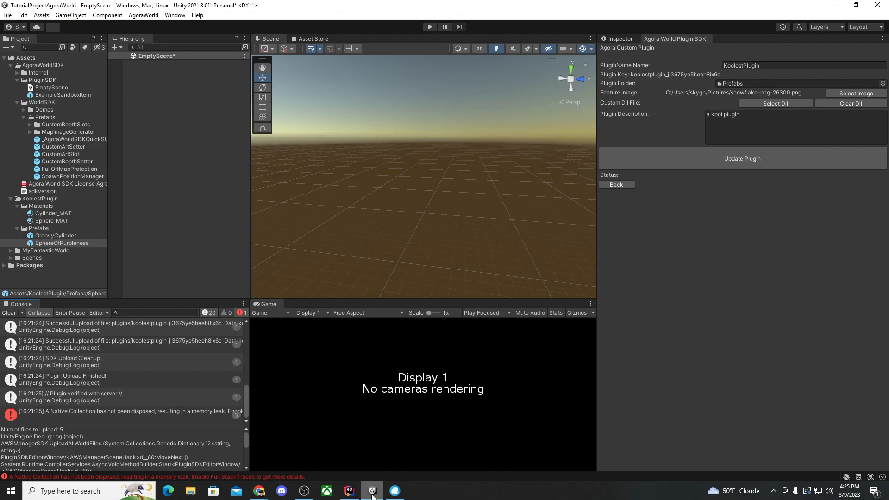
left_click(9, 313)
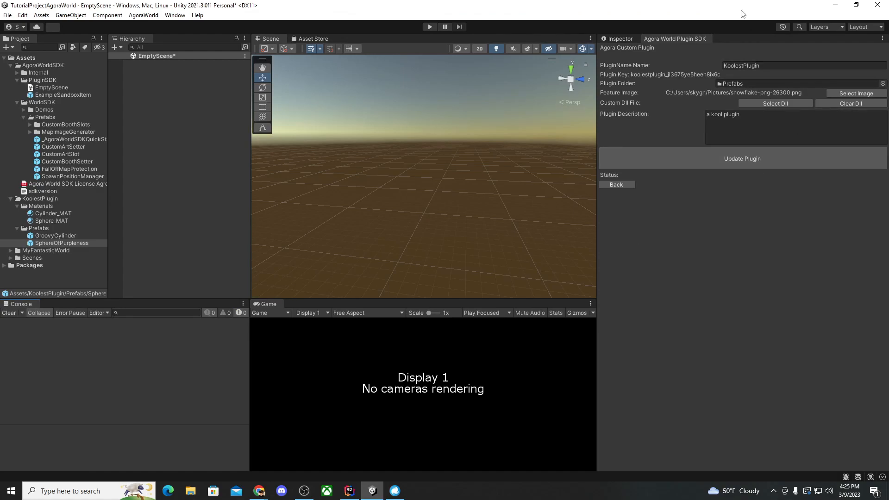
left_click_drag(76, 234, 419, 147)
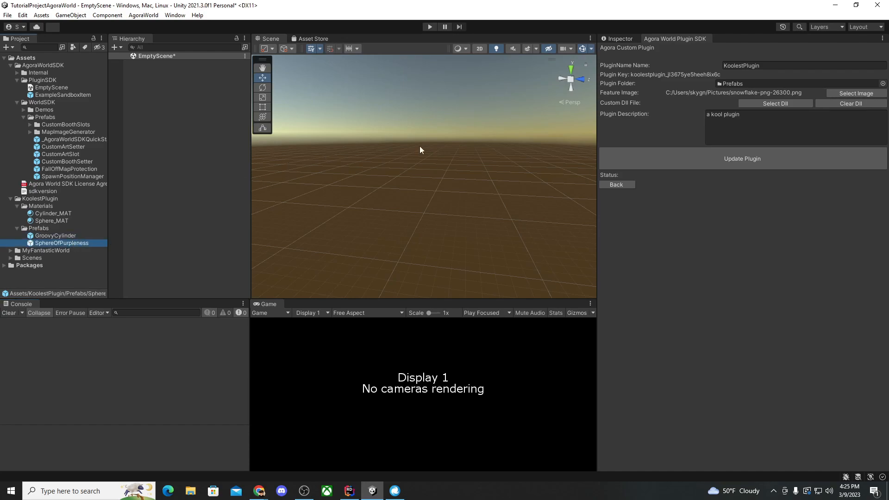
left_click(620, 38)
left_click_drag(733, 392, 734, 371)
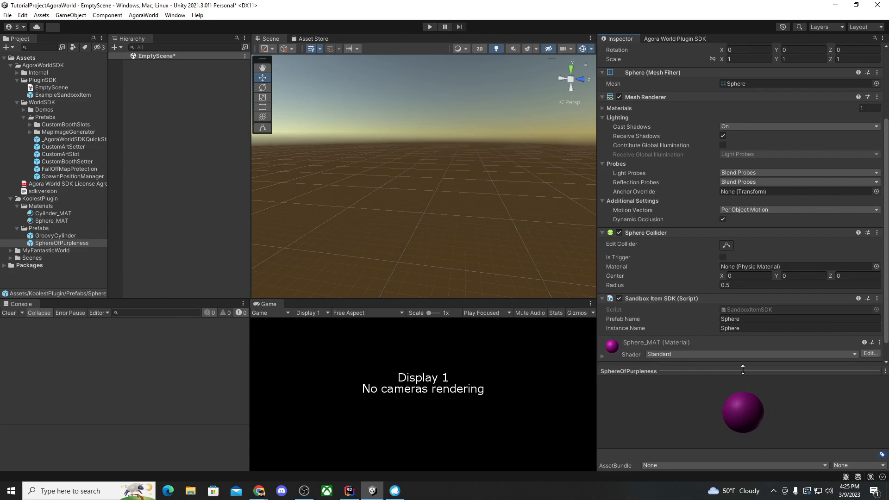
scroll(741, 356, "down", 2)
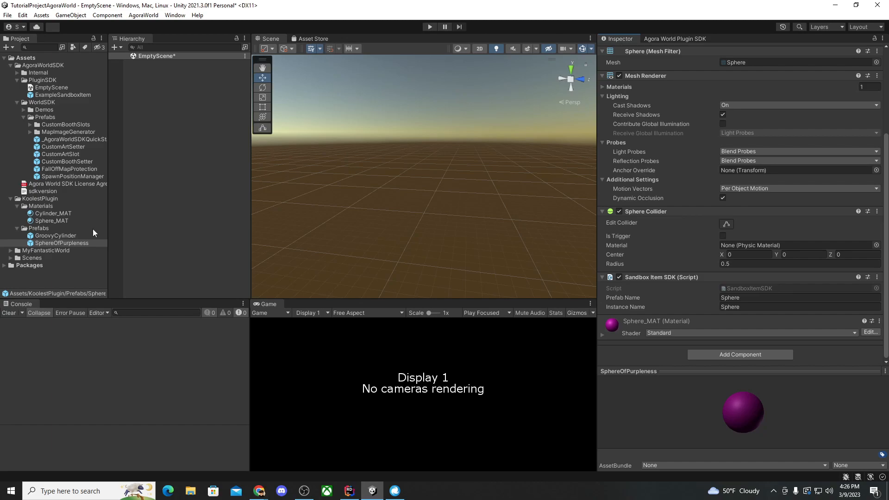
left_click(175, 120)
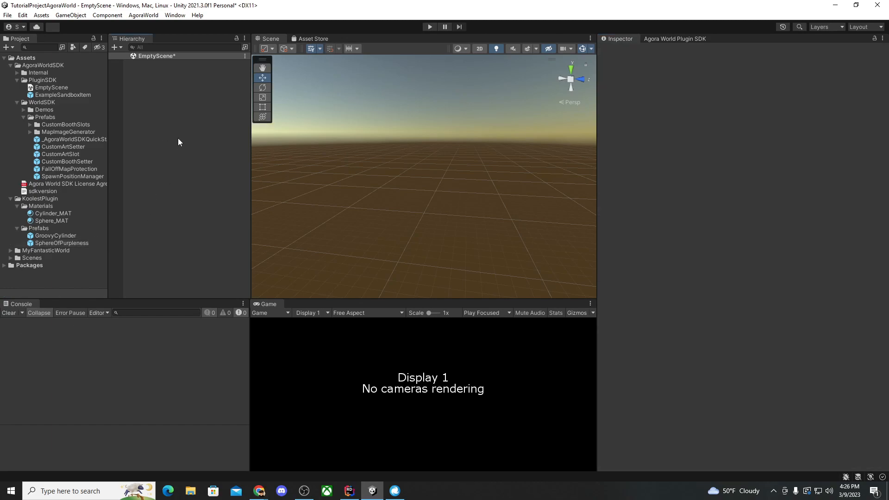
right_click(174, 125)
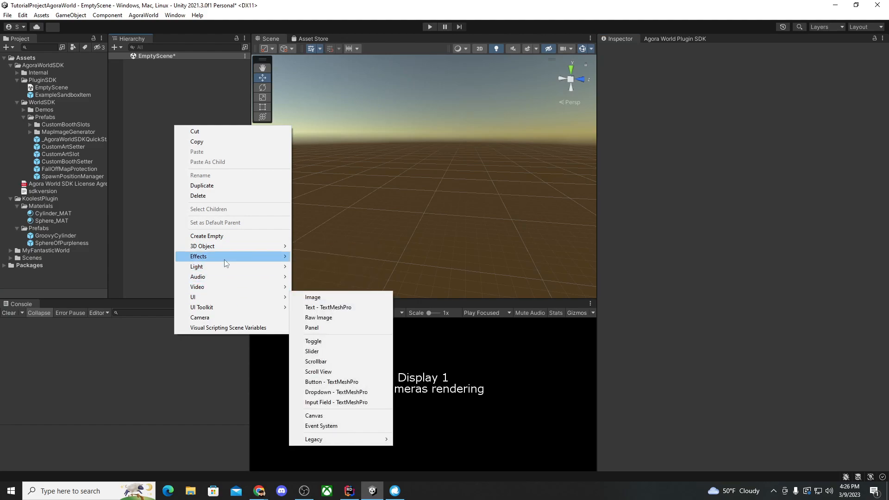
left_click(154, 94)
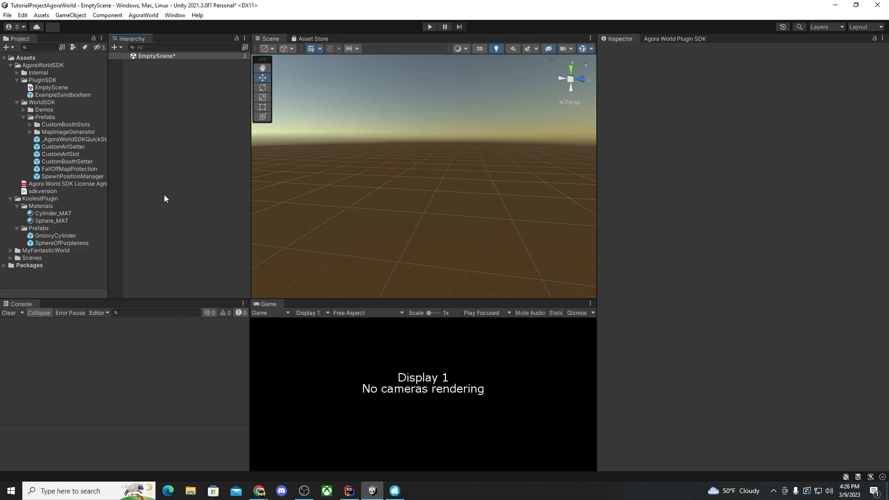
- Create an empty object in EmptyScene and set its position to 0, 0, 0
right_click(158, 91)
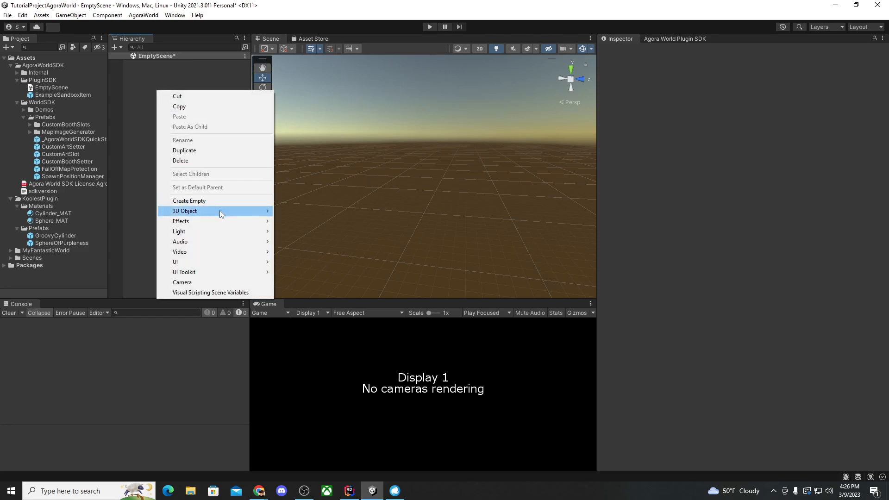
mouse_move(219, 210)
mouse_move(220, 272)
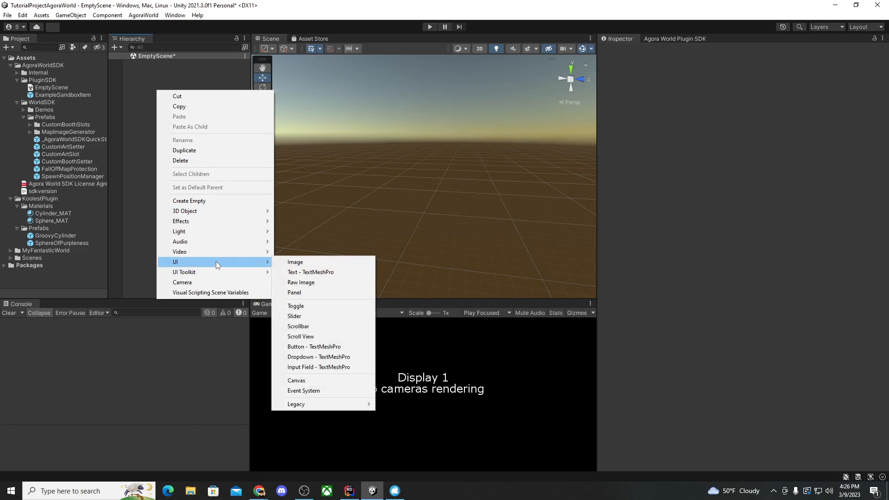
left_click(201, 200)
left_click(750, 86)
type("0")
key("Tab")
type("0")
left_click(869, 86)
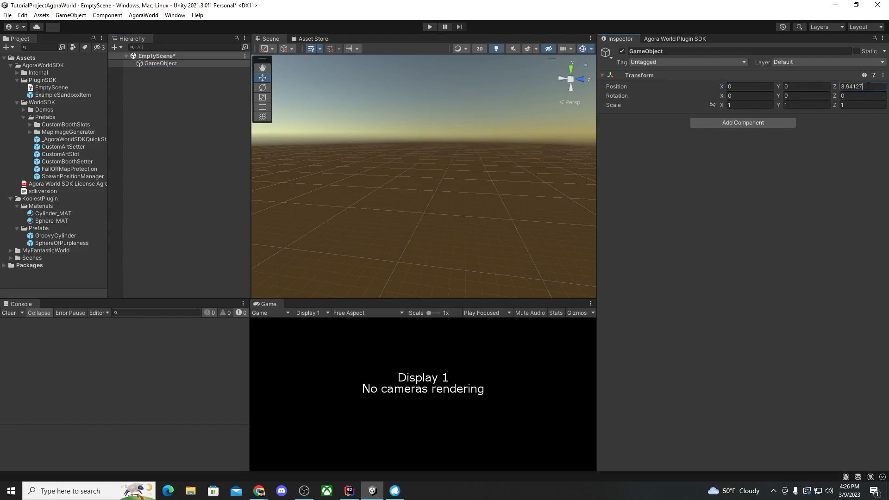
- Rename the new empty object as ZanyParticles and keep it selected
left_click(175, 63)
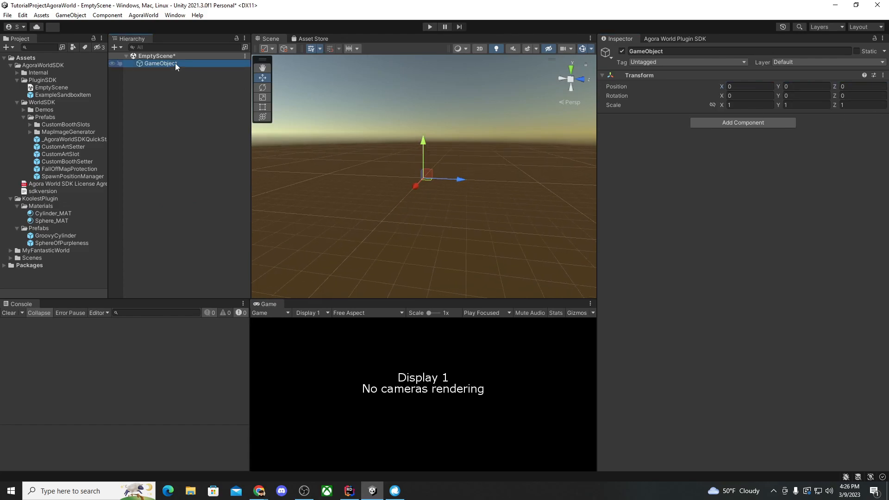
left_click(170, 63)
type("ZanyParticles")
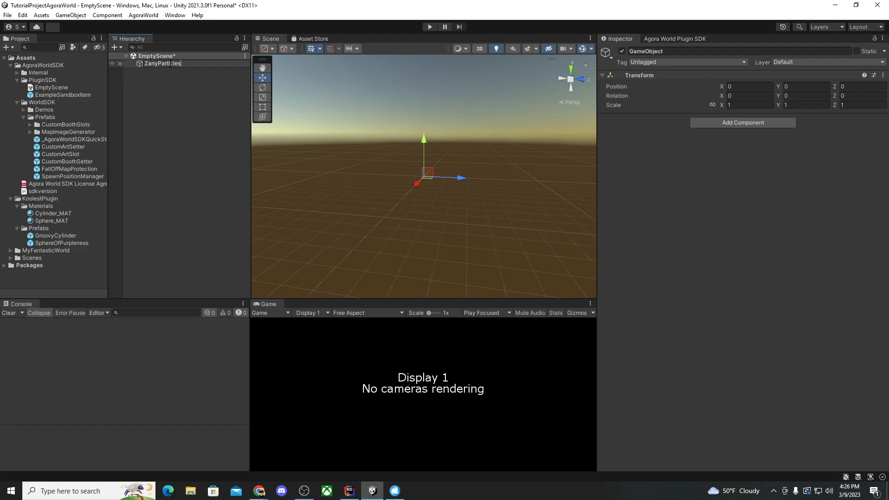
left_click(172, 76)
left_click(160, 66)
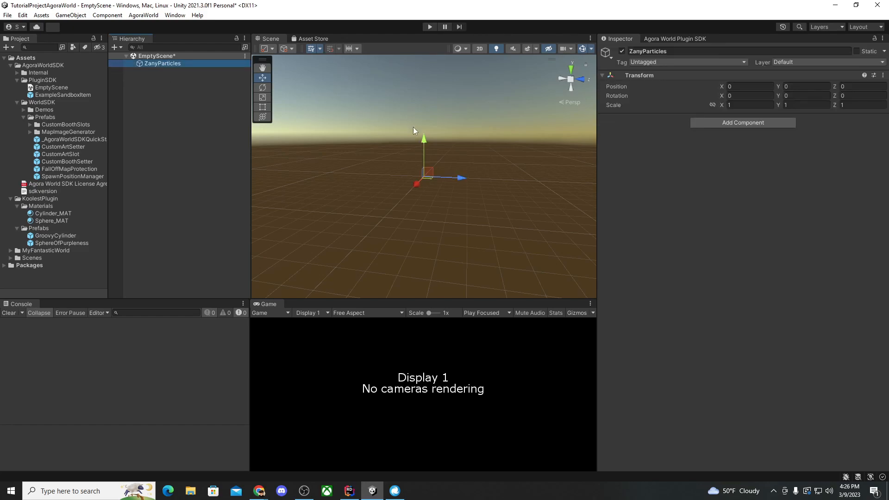
- Add a Particle System component to ZanyParticles and look over its settings
left_click(731, 123)
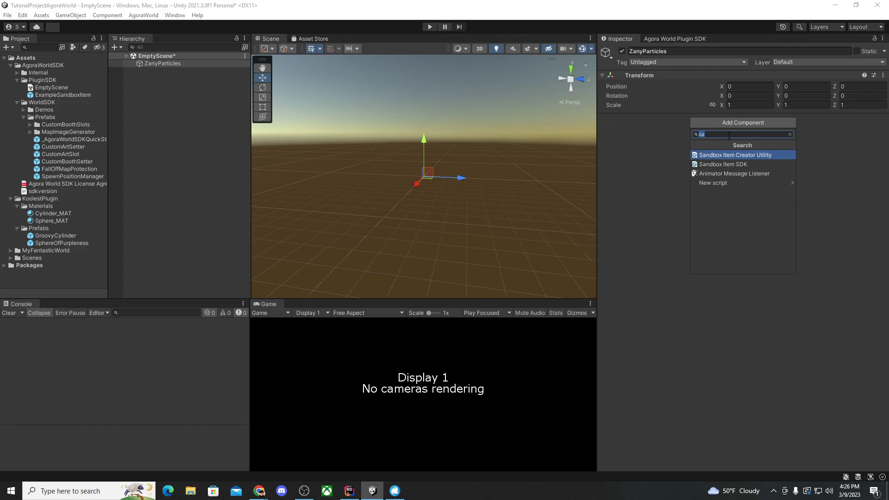
type("par")
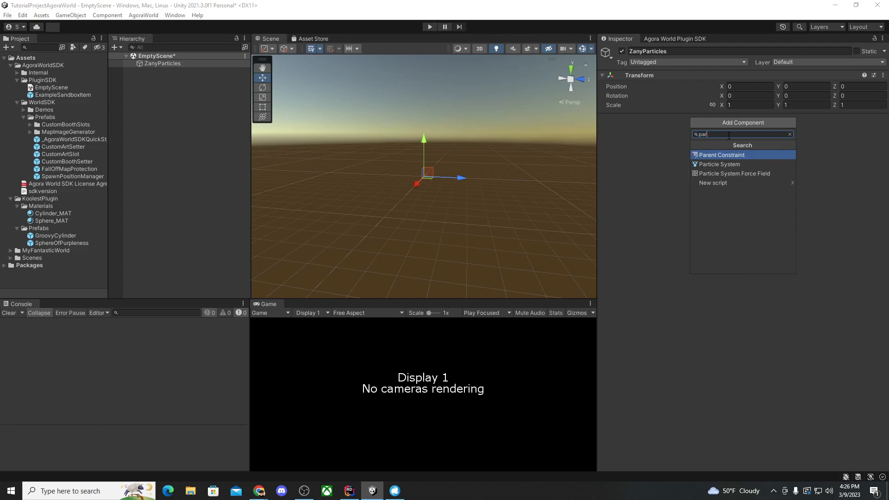
left_click(729, 165)
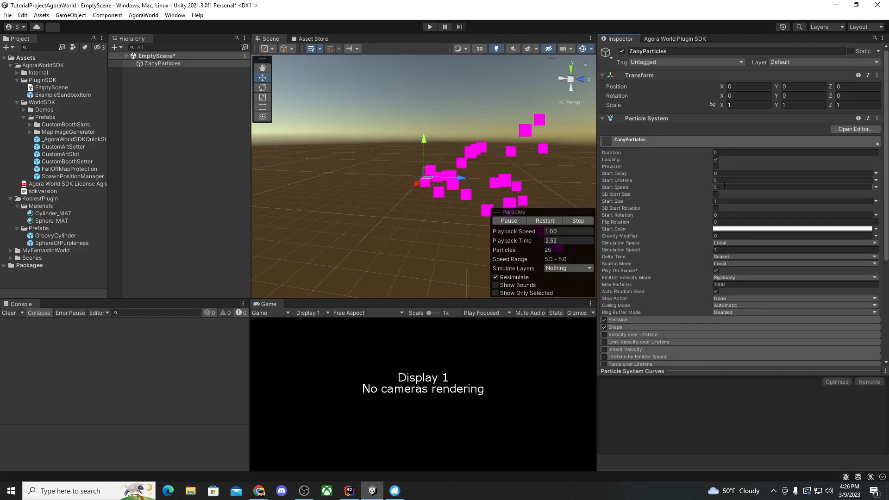
scroll(680, 205, "down", 3)
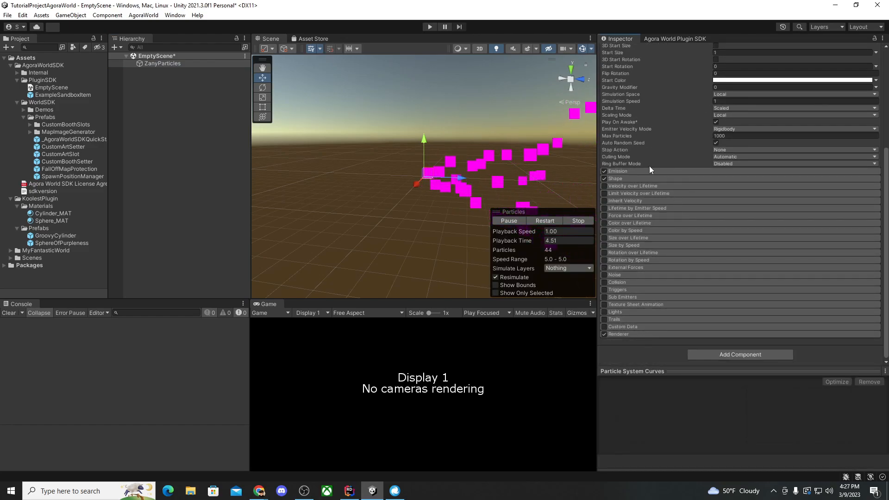
scroll(654, 154, "up", 3)
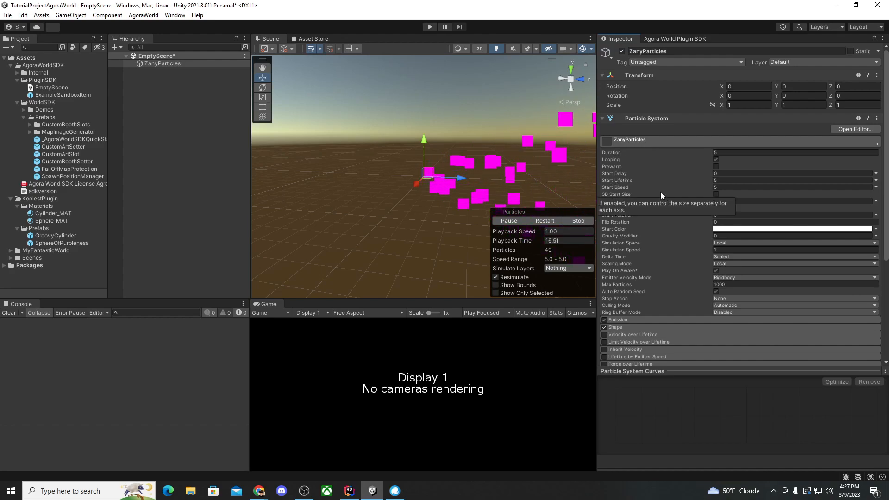
- Expand the Particle System's Renderer module and look over its settings, including the Material slot
scroll(660, 192, "down", 5)
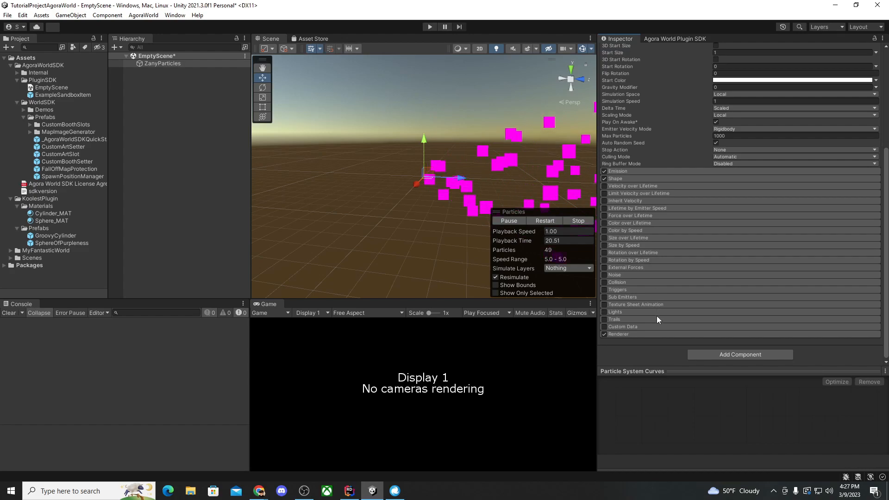
left_click(654, 335)
scroll(673, 287, "down", 2)
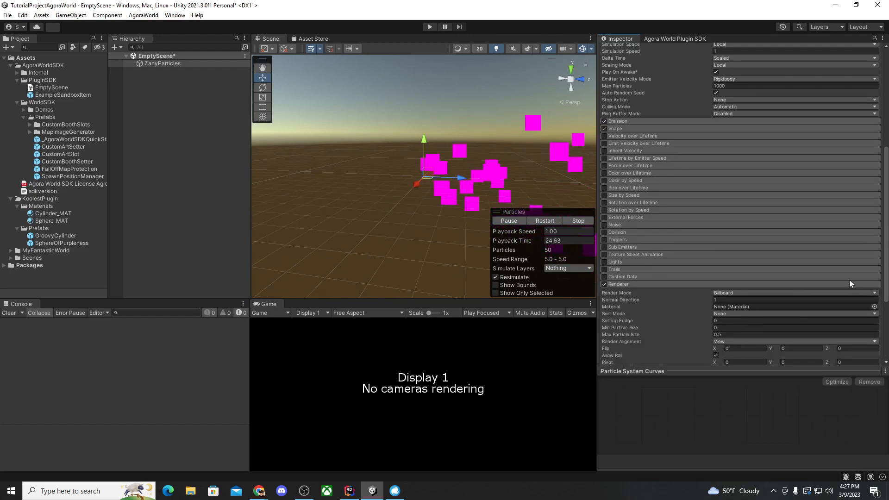
scroll(790, 247, "down", 5)
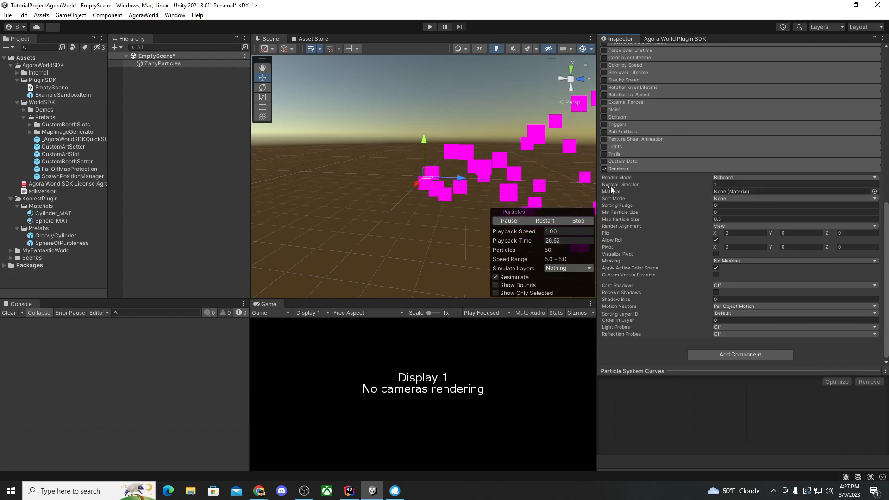
- Create a material named ZanyParticles_MAT in KoolestPlugin's Materials folder
right_click(41, 207)
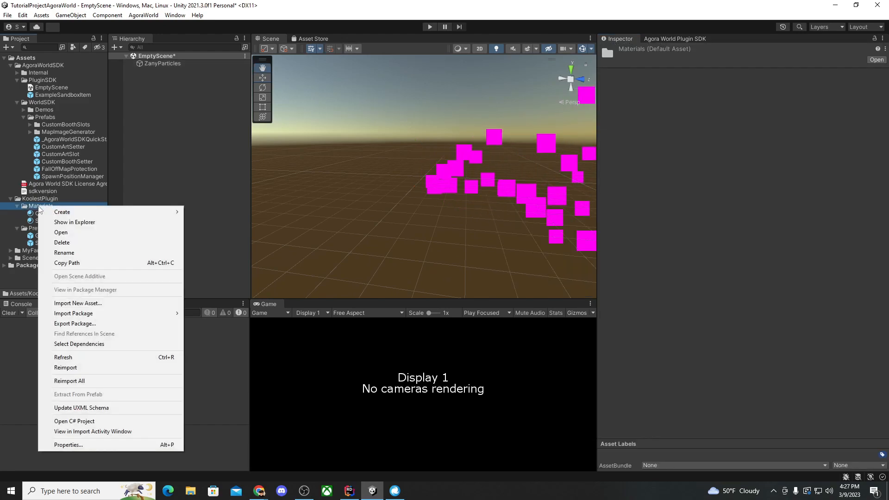
mouse_move(72, 212)
left_click(234, 280)
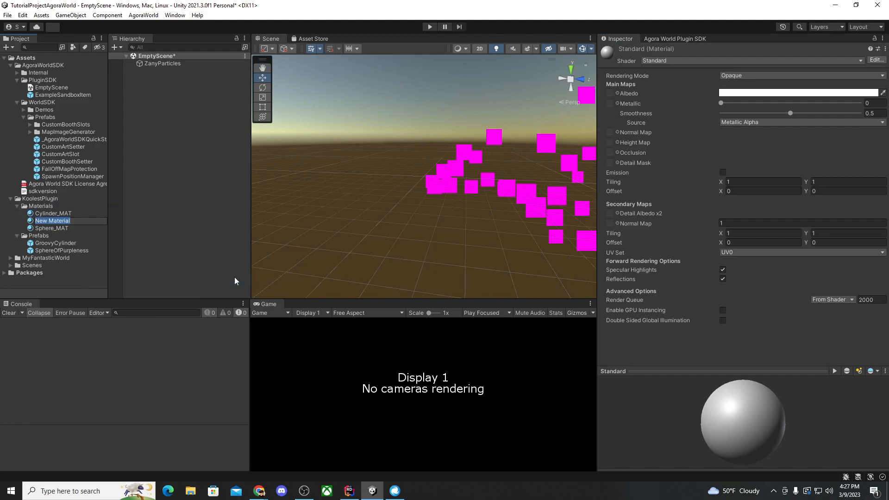
type("ZanyParticles_MAT")
key("Return")
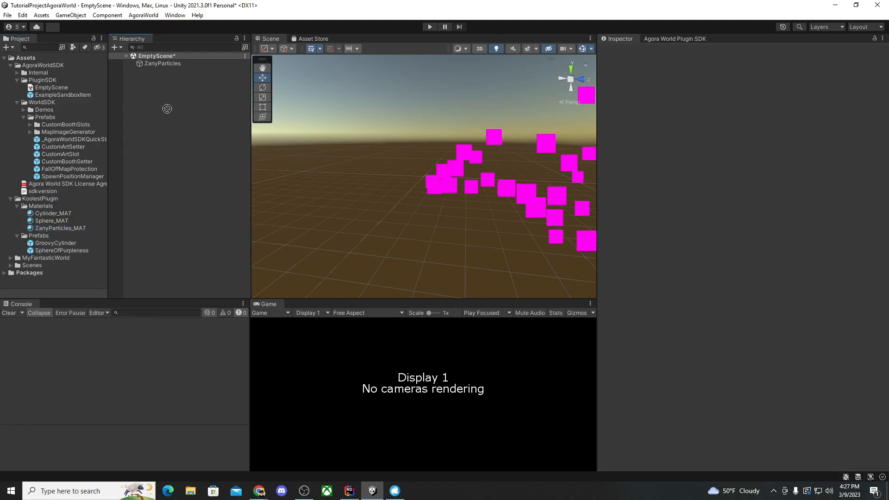
- Assign ZanyParticles_MAT as the Renderer material of the ZanyParticles particle system
left_click(165, 66)
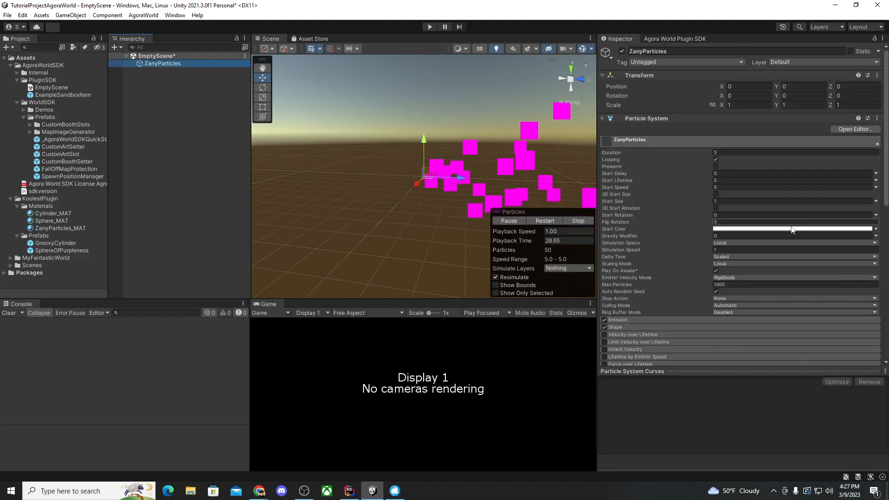
scroll(654, 268, "down", 10)
scroll(654, 270, "down", 2)
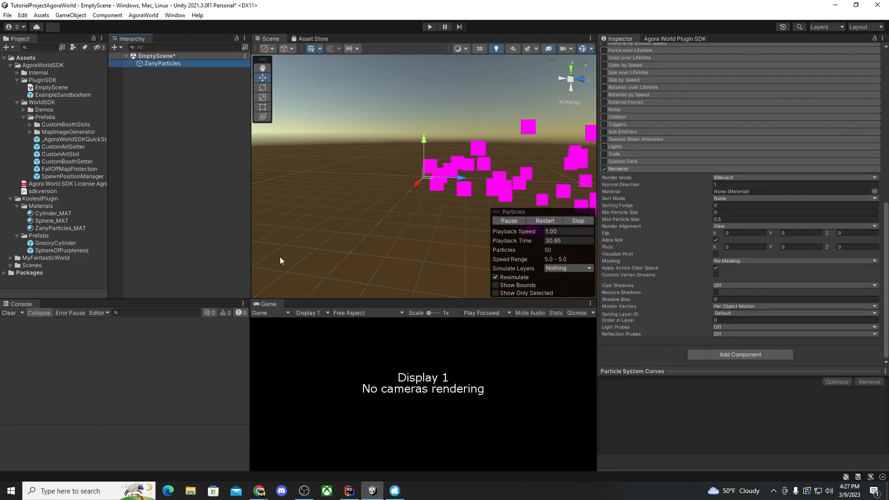
left_click_drag(55, 229, 721, 191)
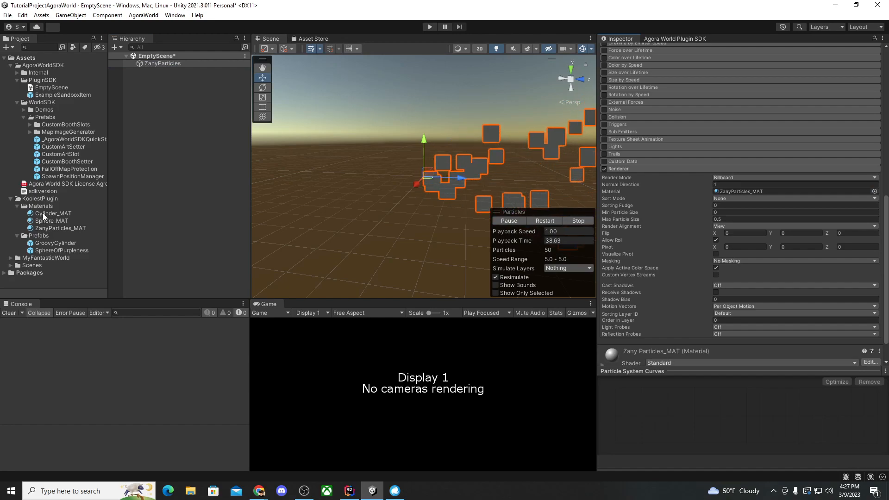
- Set the shader of ZanyParticles_MAT to Unlit/Color
left_click(61, 228)
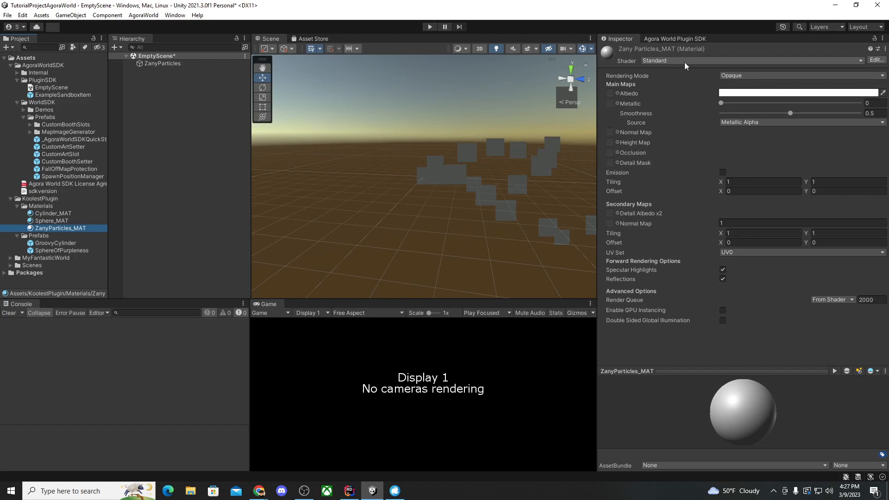
left_click(712, 65)
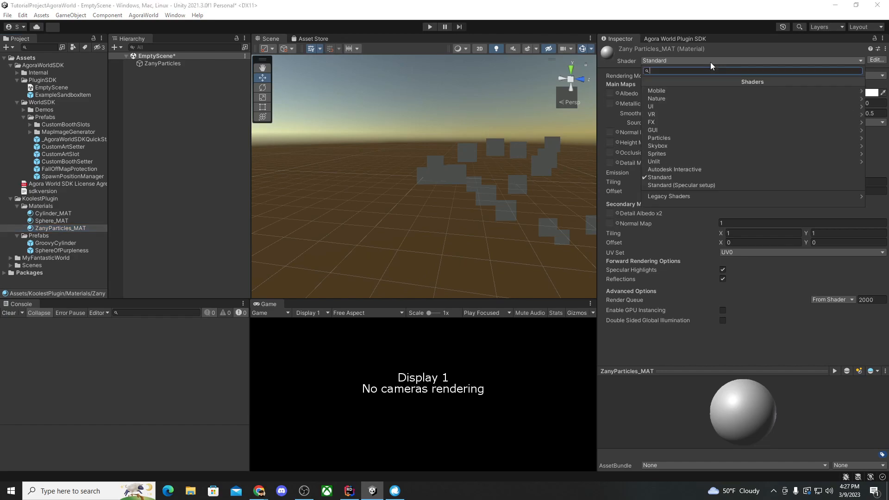
left_click(688, 162)
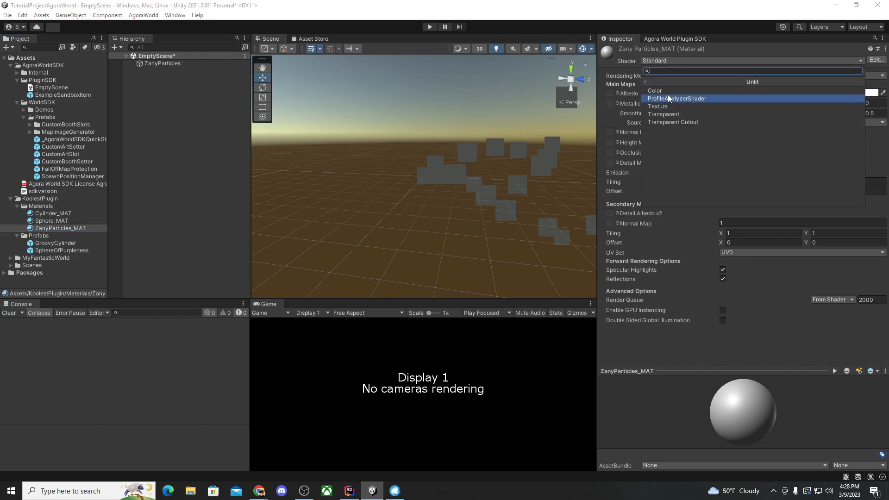
left_click(668, 91)
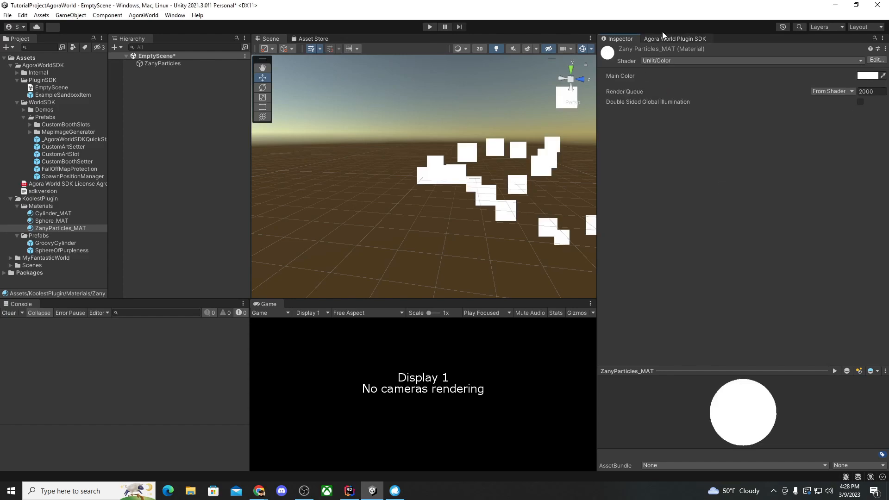
- Set the main color of ZanyParticles_MAT to a dark orange-brown, hex 743600
left_click(867, 76)
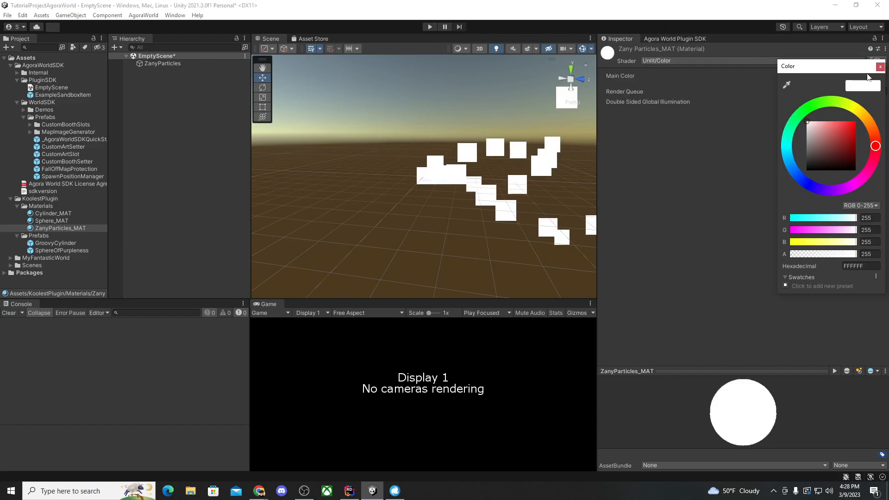
mouse_move(849, 159)
left_mouse_down()
mouse_move(867, 146)
mouse_move(856, 139)
mouse_move(867, 151)
left_mouse_up()
left_click(806, 191)
mouse_move(856, 183)
left_mouse_down()
mouse_move(877, 143)
mouse_move(851, 107)
mouse_move(871, 126)
mouse_move(873, 152)
left_mouse_up()
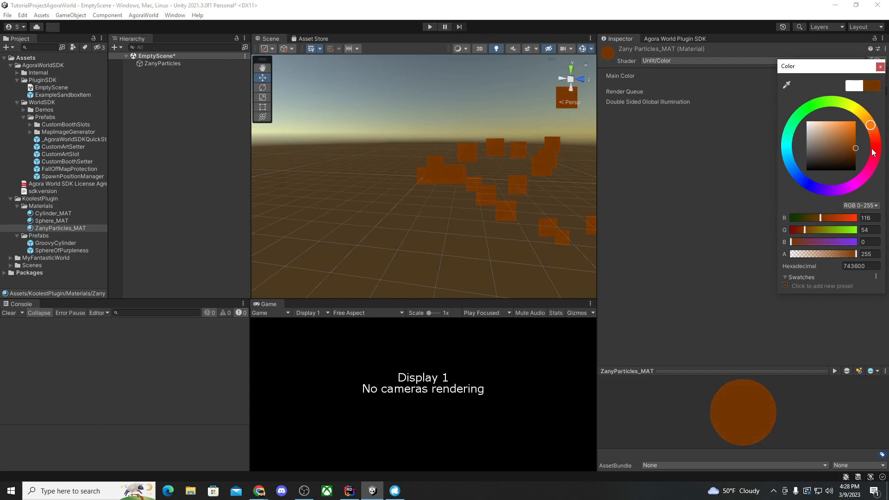
left_click(648, 190)
right_click_drag(431, 205, 458, 199)
- Add a Sandbox Item Creator Utility component to ZanyParticles and run its SandboxItem setup with the Box collider type
left_click(172, 66)
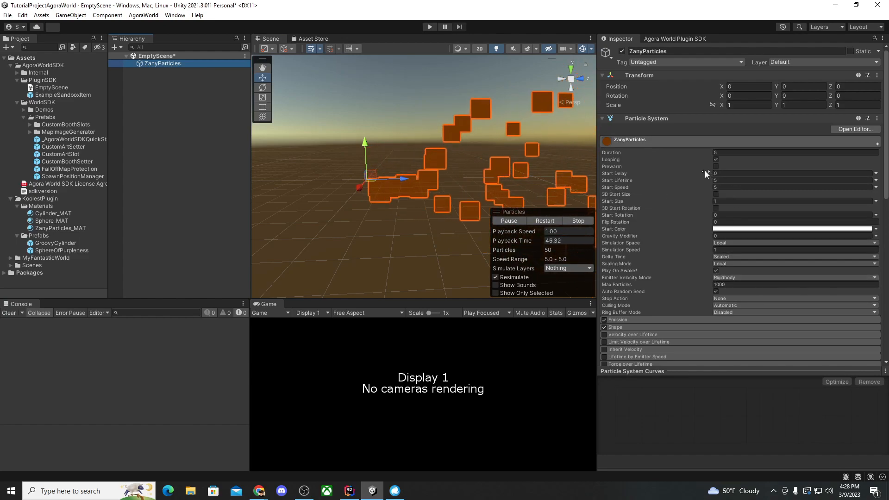
scroll(702, 166, "down", 2)
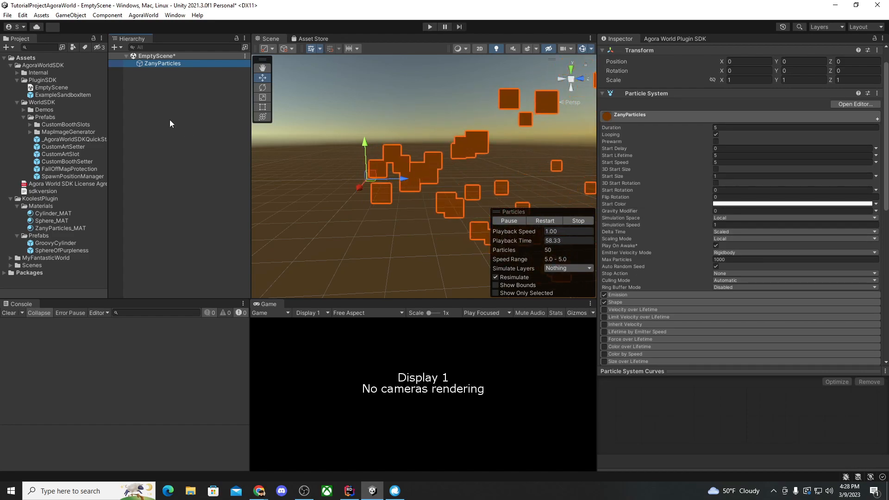
left_click(173, 75)
left_click(177, 65)
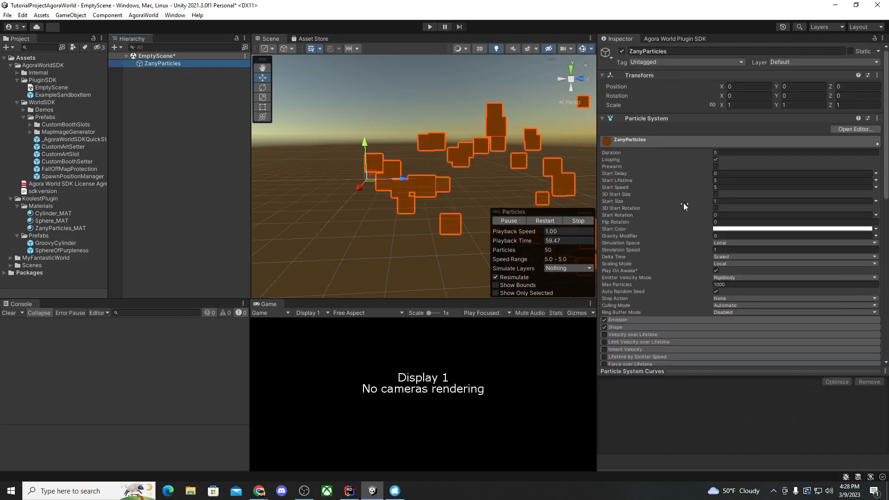
scroll(654, 130, "down", 10)
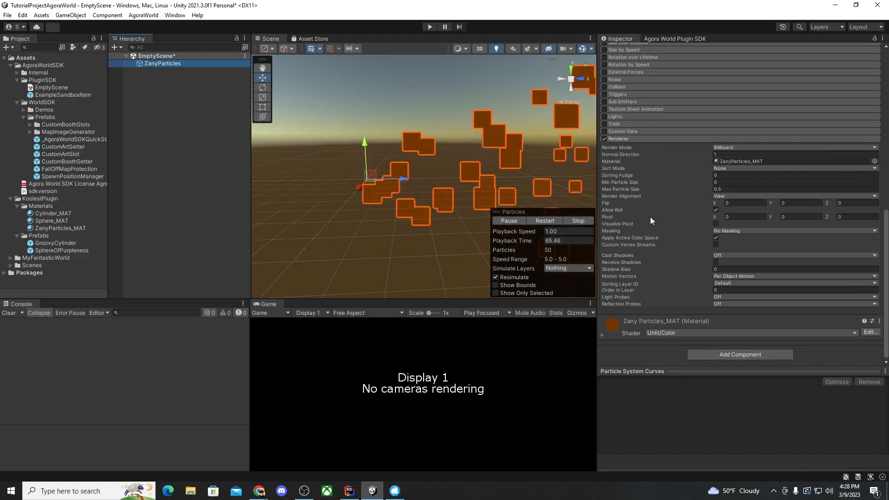
left_click(728, 354)
type("sa")
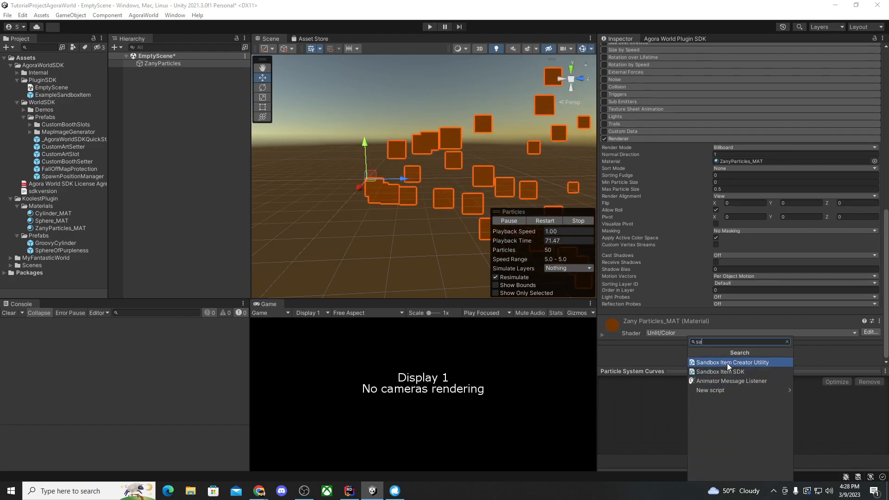
left_click(726, 362)
scroll(709, 259, "down", 3)
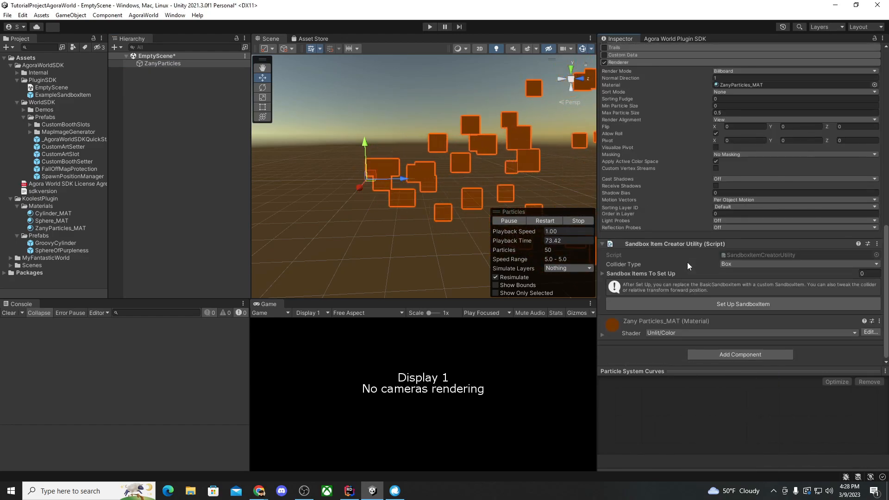
left_click(740, 303)
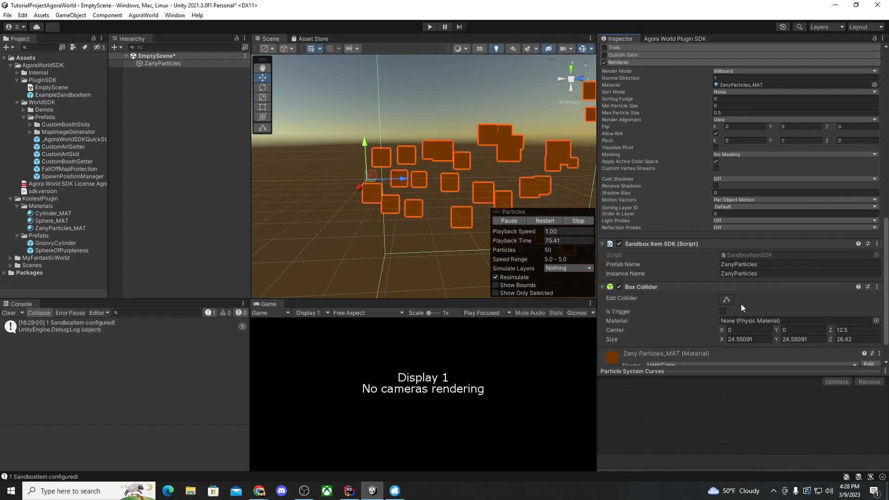
- Examine how far the box collider of ZanyParticles extends around the emitted particles in the scene
scroll(378, 211, "down", 3)
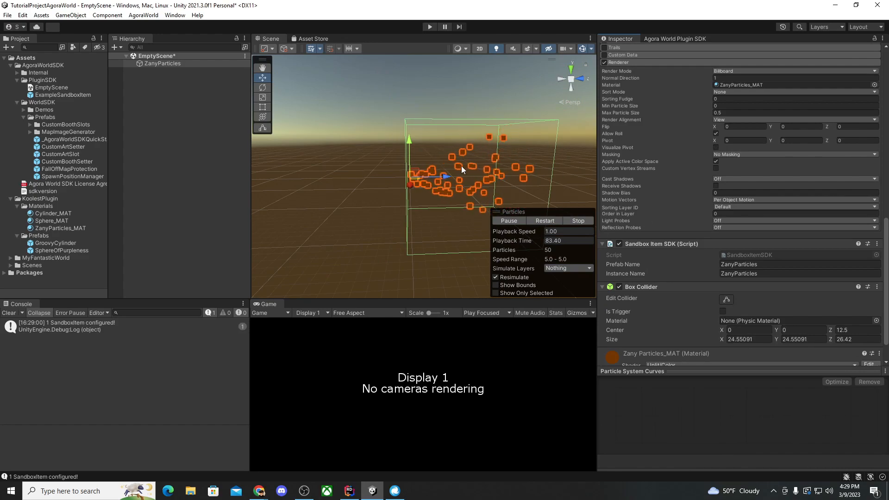
scroll(398, 141, "up", 5)
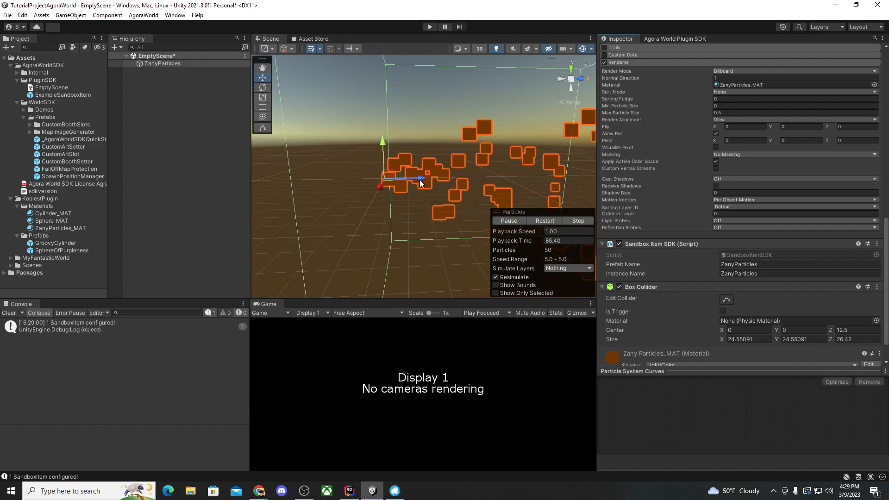
scroll(420, 181, "down", 5)
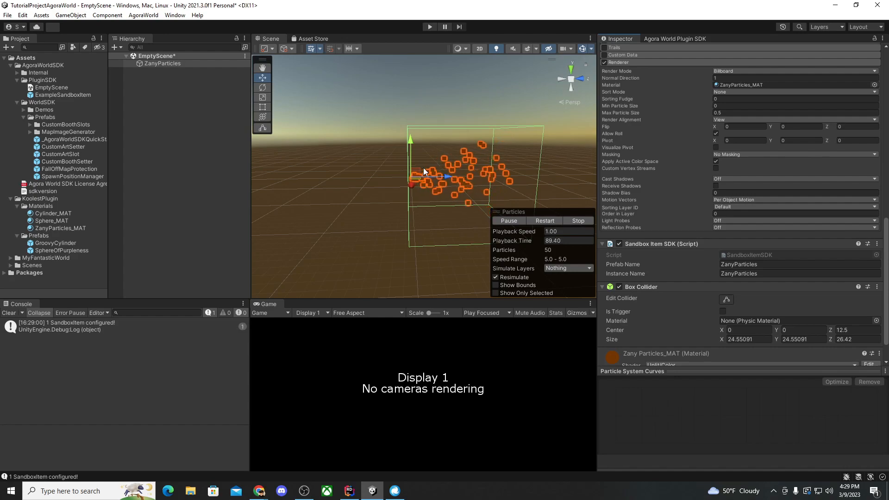
scroll(423, 167, "up", 2)
scroll(423, 168, "up", 3)
scroll(423, 168, "down", 4)
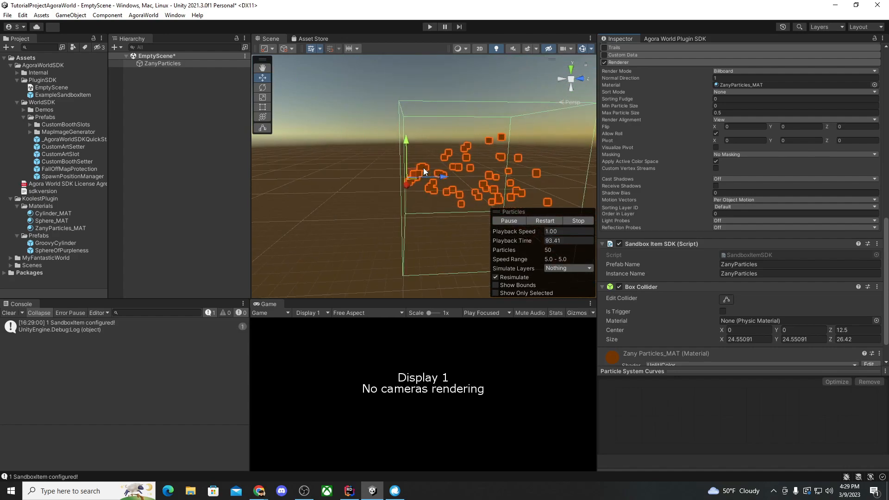
scroll(400, 175, "up", 5)
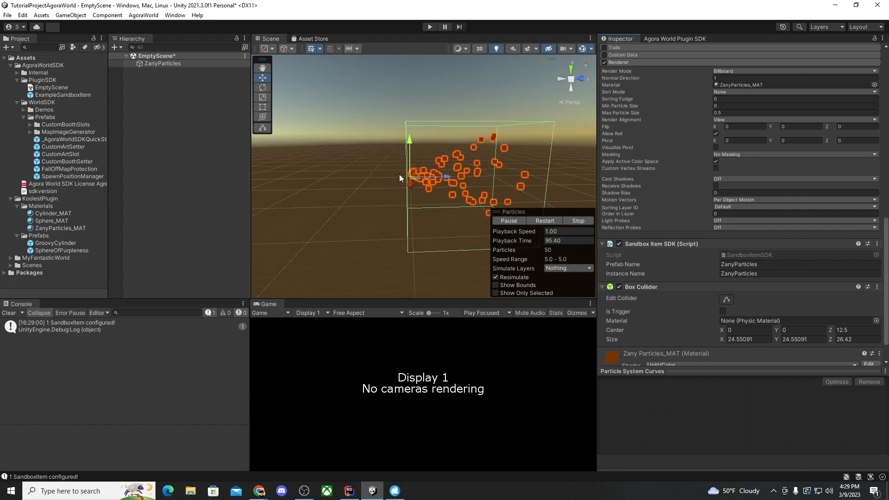
scroll(405, 173, "down", 3)
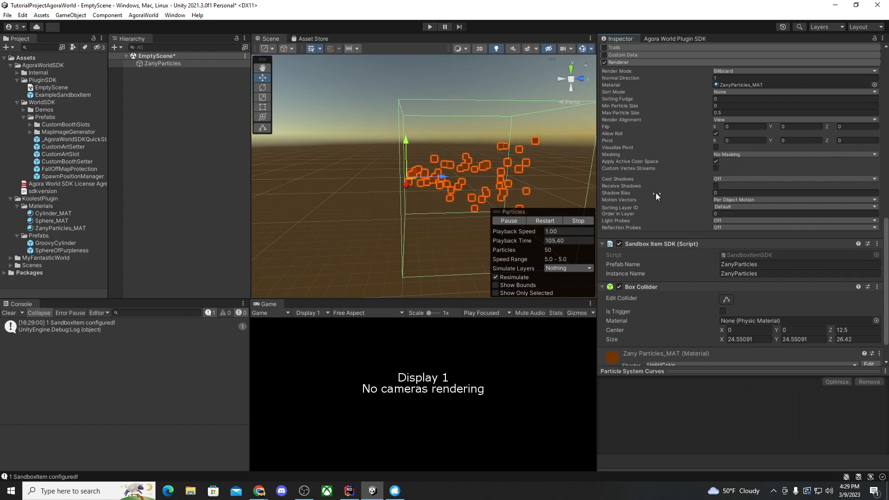
- Shrink the Box Collider of ZanyParticles to a size of X 6.74, Y 5.2, Z 6.2
scroll(656, 192, "down", 2)
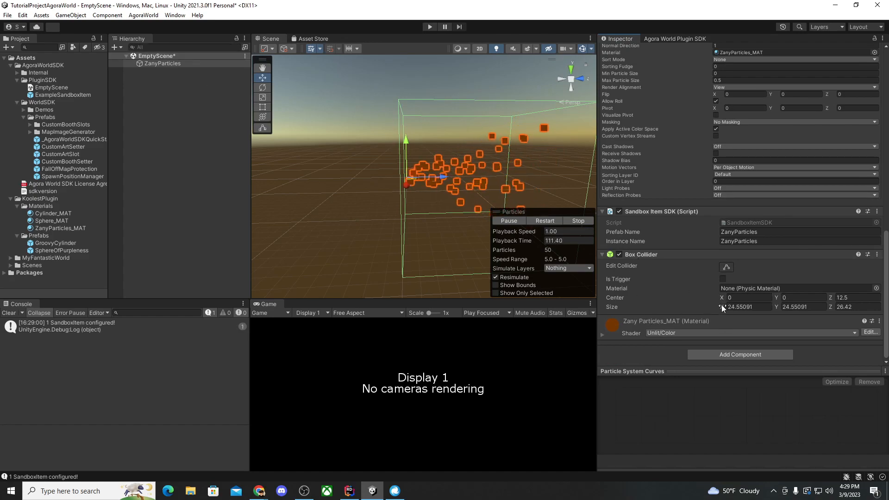
left_click_drag(721, 305, 695, 303)
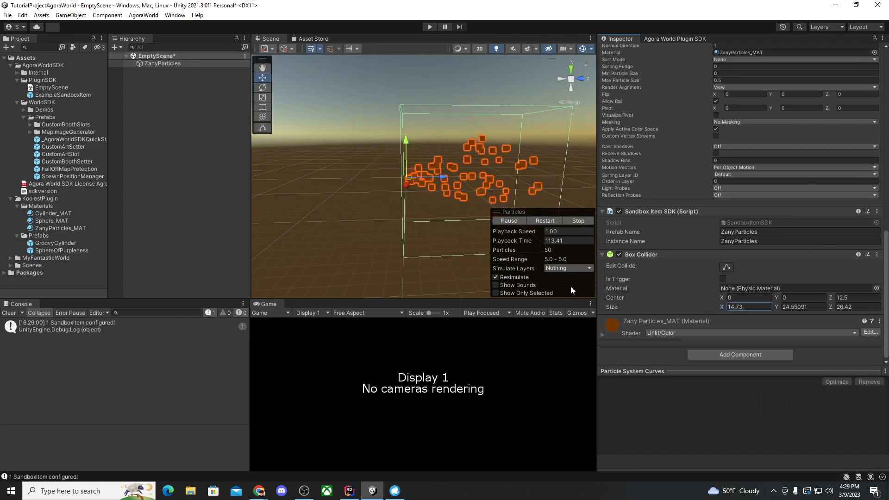
left_click_drag(778, 303, 720, 302)
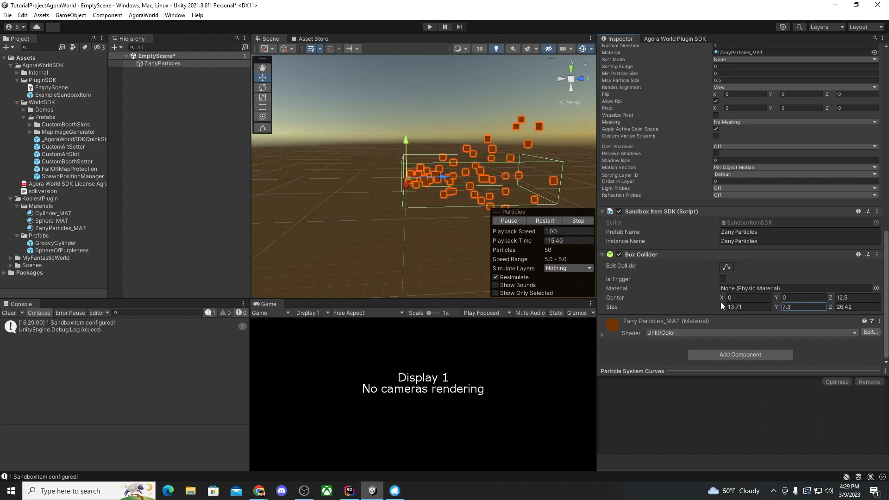
left_click_drag(804, 306, 680, 303)
scroll(366, 170, "up", 3)
scroll(375, 169, "up", 2)
right_click_drag(363, 138, 444, 159)
key("f")
left_click_drag(526, 147, 366, 135, "alt")
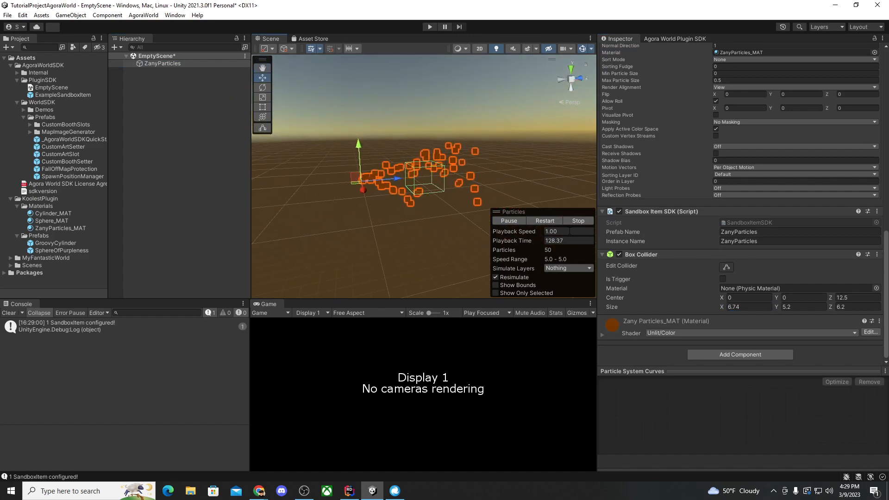
- Move the Box Collider's center to X 0, Y 0, Z 1.08, around the origin of the particle emitter
left_click(721, 297)
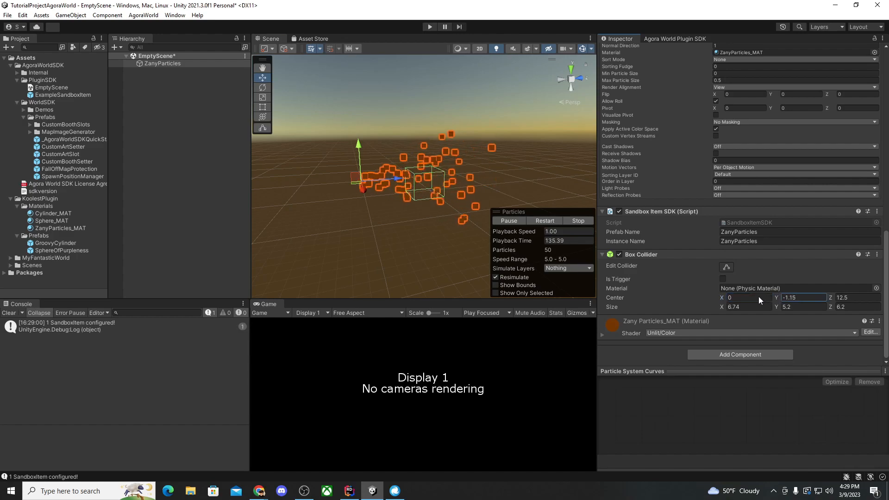
type("0")
left_click_drag(831, 297, 731, 297)
left_click_drag(635, 303, 647, 300)
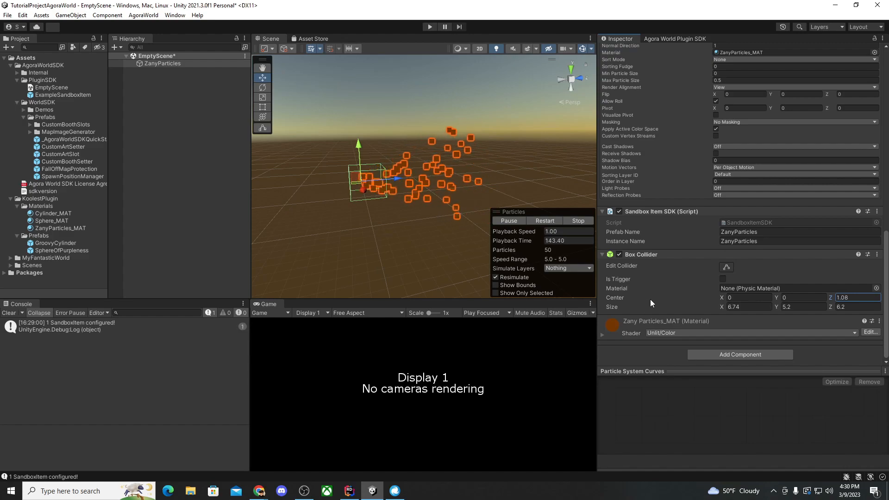
scroll(505, 166, "up", 5)
mouse_move(433, 156)
middle_mouse_down()
mouse_move(409, 153)
mouse_move(523, 155)
mouse_move(435, 163)
middle_mouse_up()
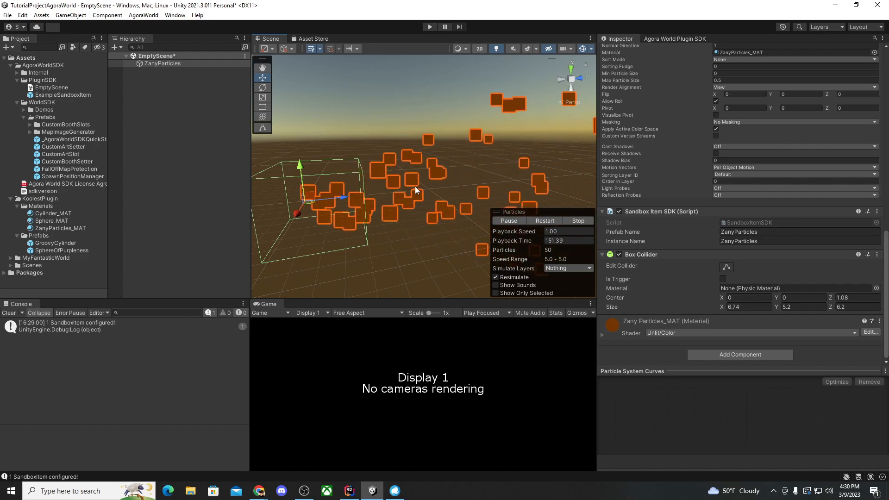
- Save the ZanyParticles object as a prefab in the KoolestPlugin Prefabs folder
scroll(403, 180, "down", 2)
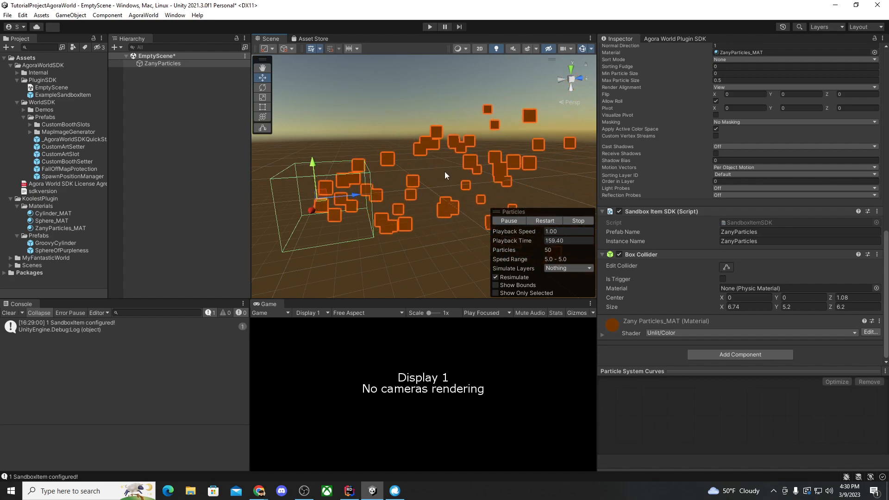
scroll(732, 237, "up", 5)
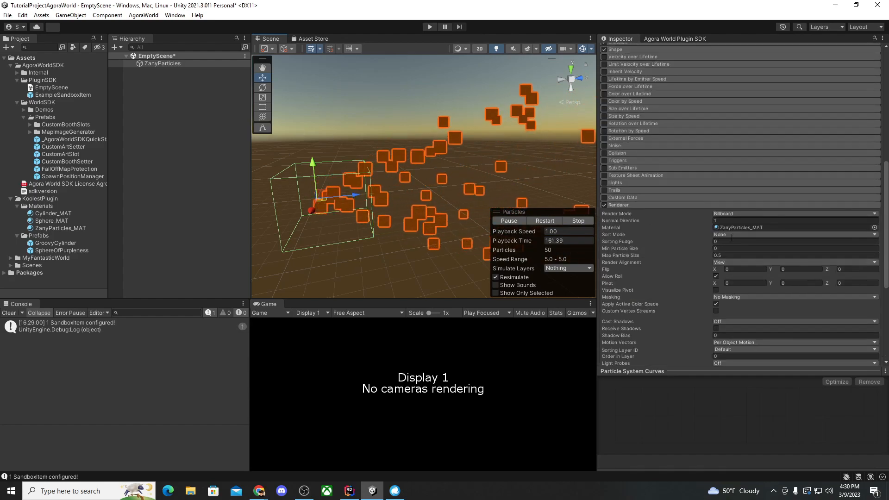
left_click(158, 107)
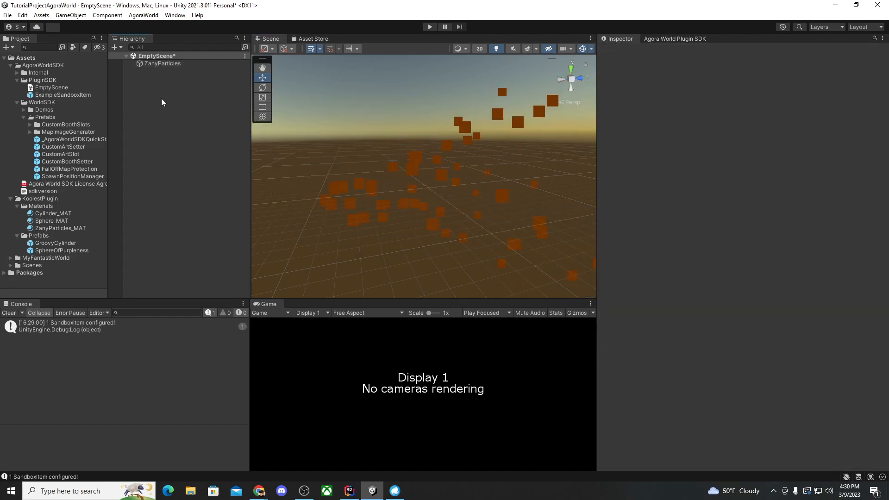
left_click(172, 63)
left_click_drag(177, 63, 42, 237)
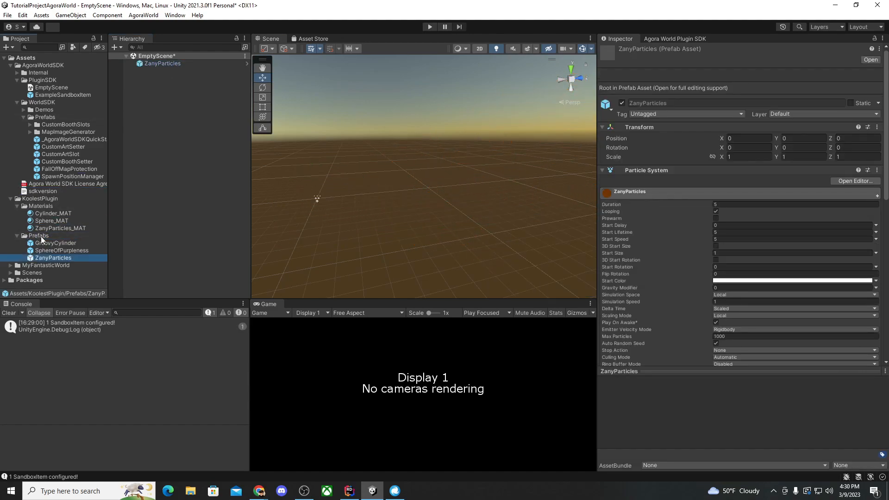
left_click(179, 95)
left_click(161, 64)
scroll(679, 217, "down", 5)
scroll(678, 217, "down", 5)
left_click(173, 139)
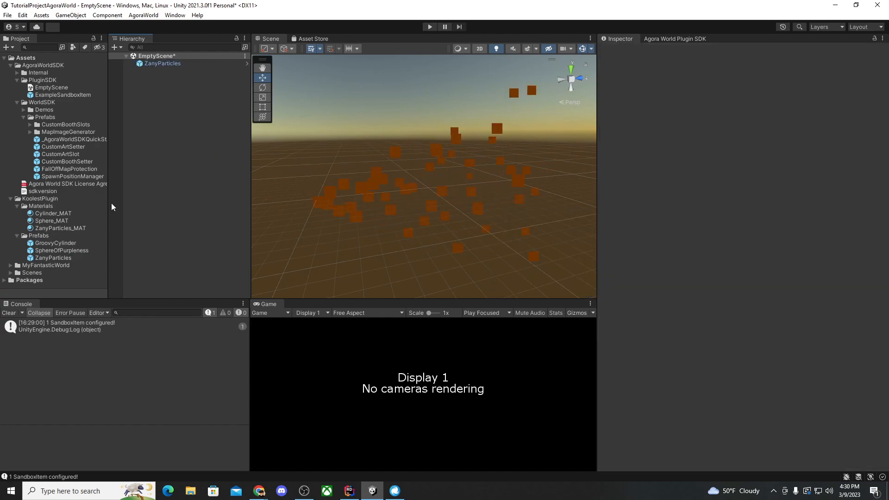
- Duplicate ZanyParticles in the scene and delete the original instance, keeping only the copy
left_click(166, 63)
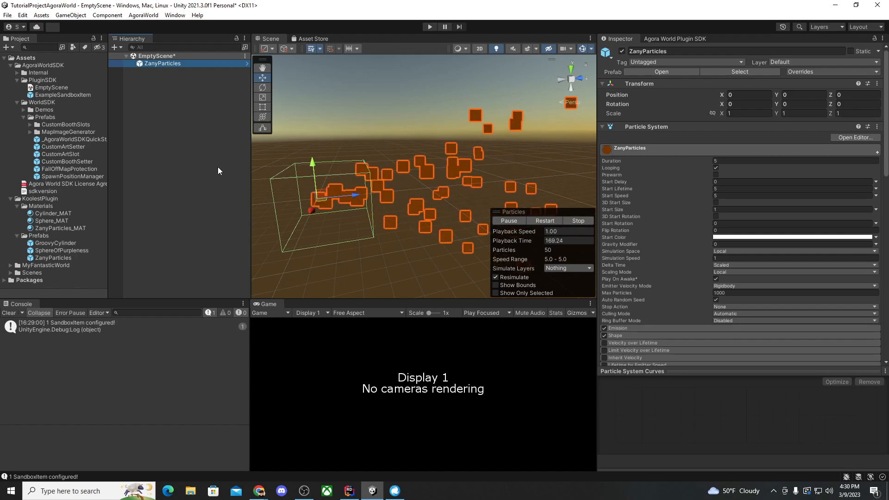
key("ctrl+d")
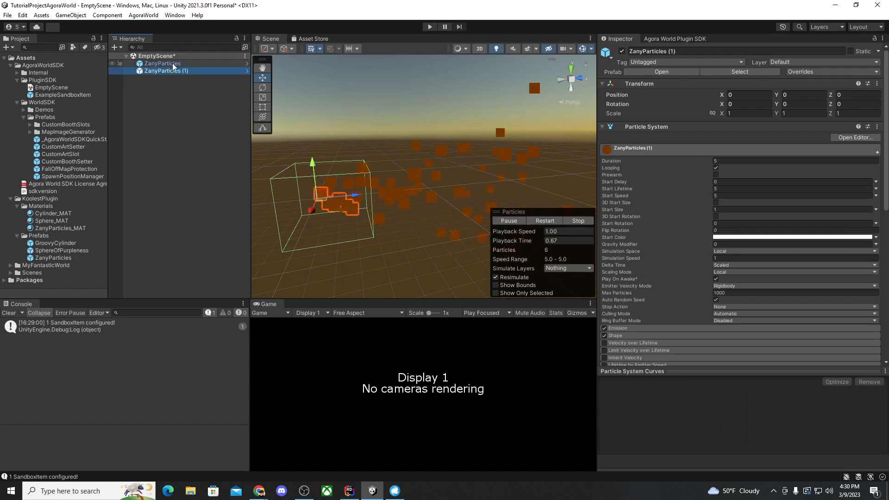
right_click(172, 63)
left_click(216, 132)
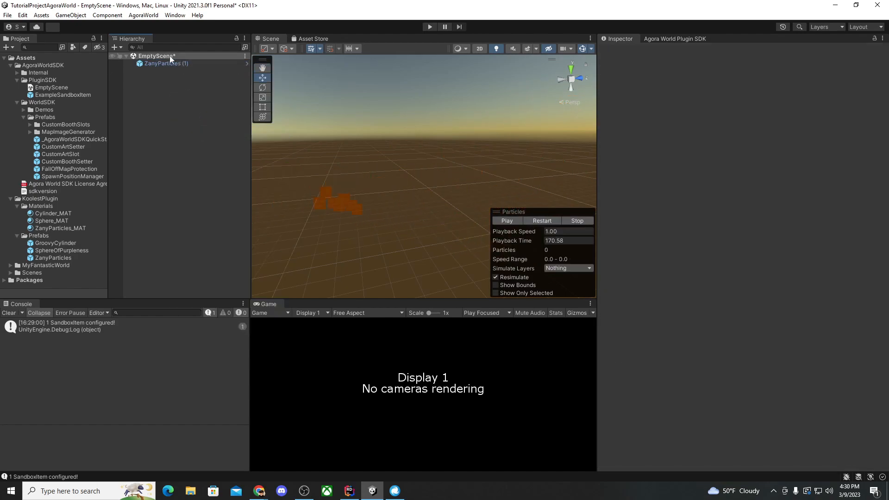
- Add a Rigidbody component to the ZanyParticles copy
left_click(183, 63)
scroll(670, 250, "down", 10)
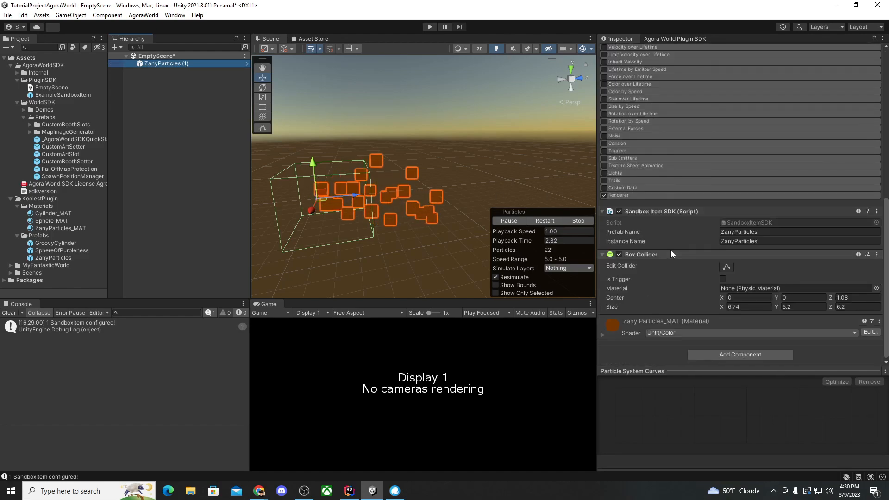
left_click(724, 356)
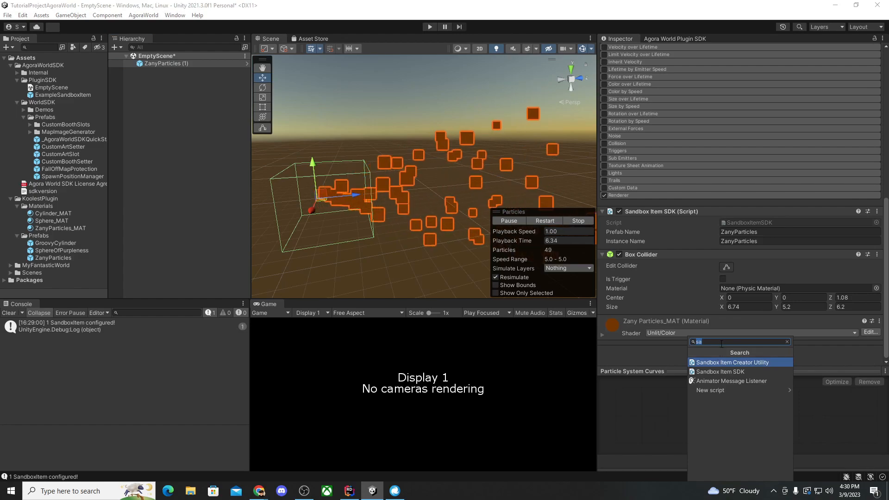
type("ri")
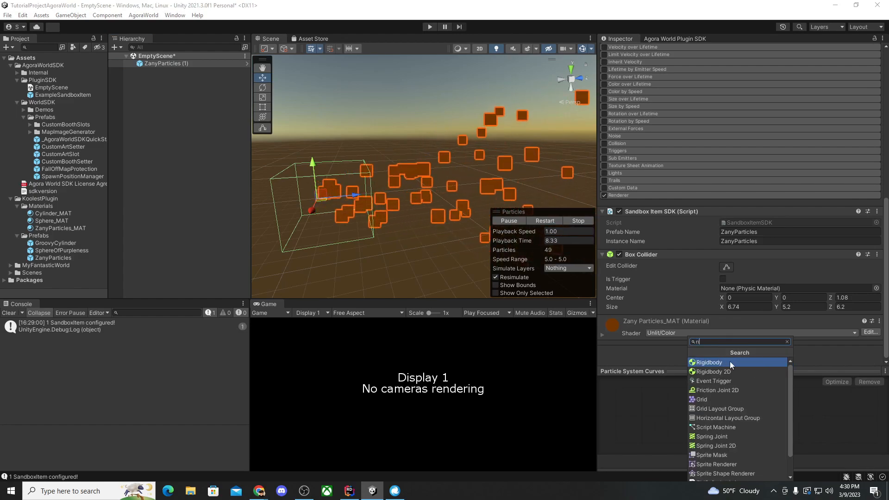
left_click(715, 362)
scroll(704, 245, "down", 3)
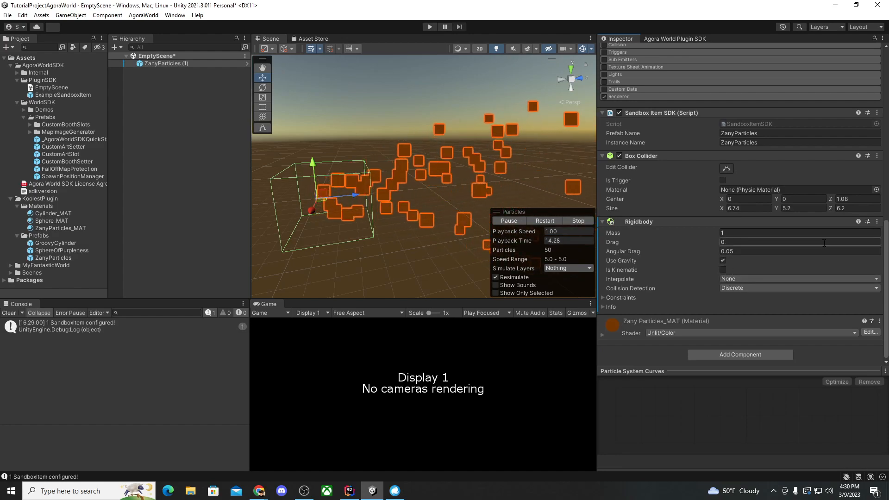
- Set the Rigidbody's collision detection to Continuous and its mass to 0.5
left_click(727, 288)
left_click(744, 308)
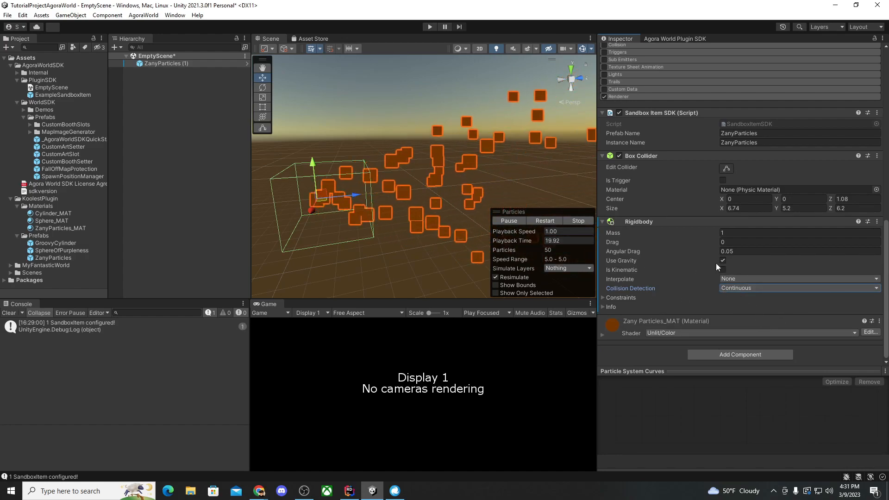
left_click(726, 232)
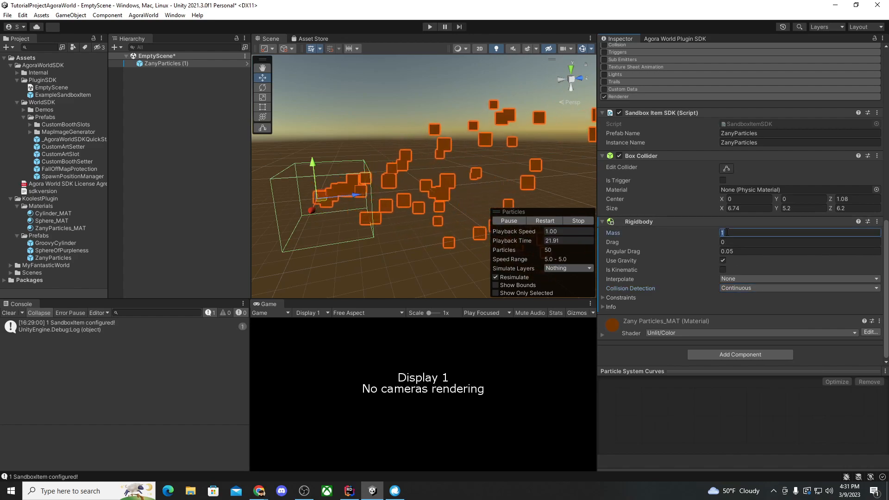
type("0.5")
key("Tab")
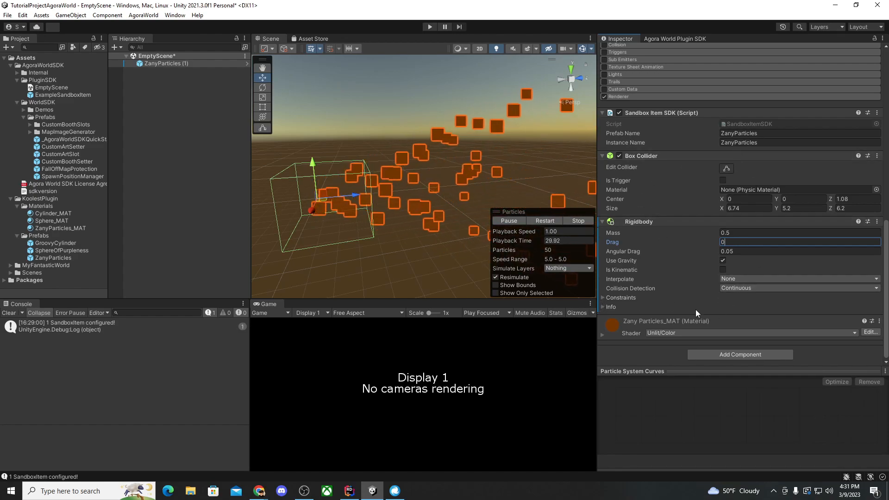
scroll(691, 158, "up", 10)
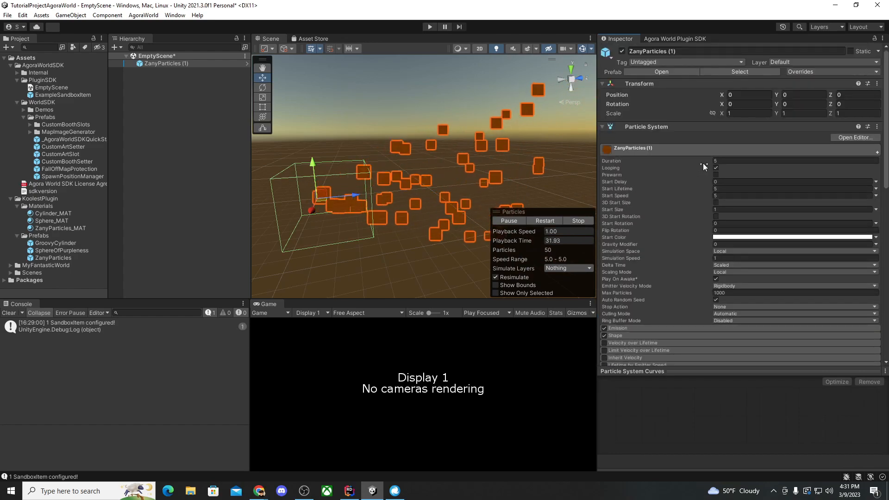
scroll(703, 163, "down", 15)
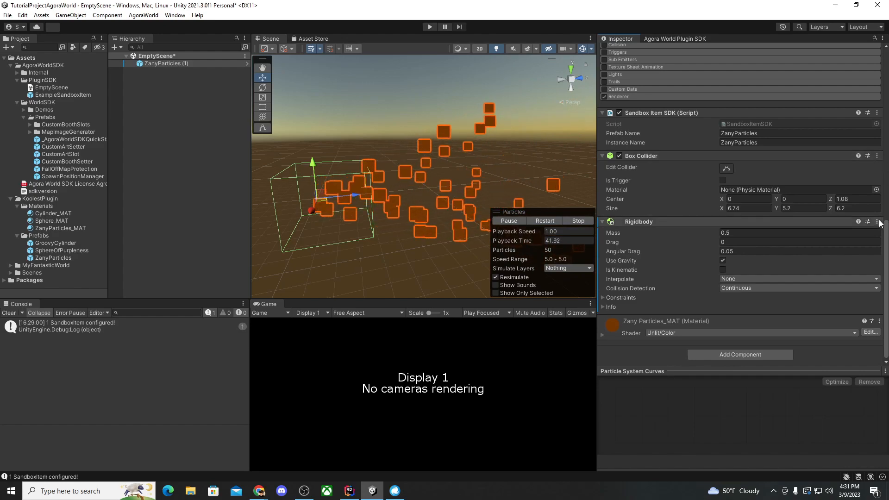
- Replace the Box Collider on the ZanyParticles copy with a Sphere Collider
left_click(877, 157)
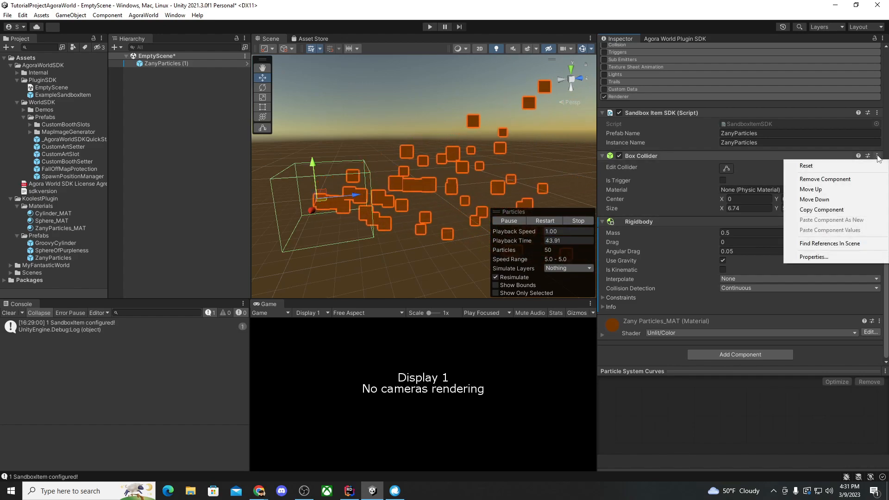
left_click(867, 179)
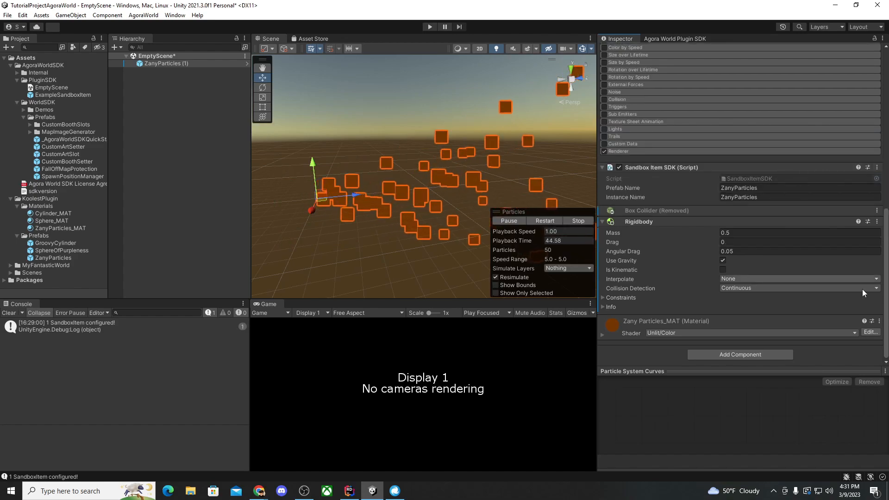
left_click(764, 357)
type("ri")
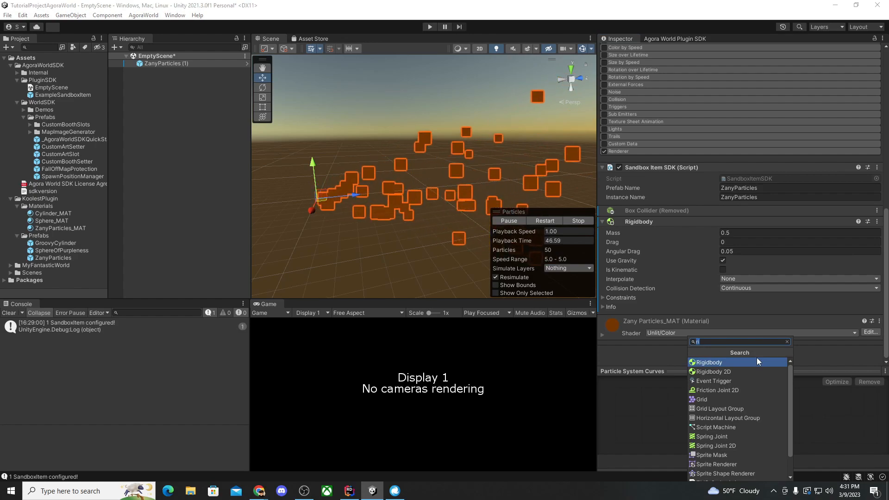
type("sph")
left_click(756, 361)
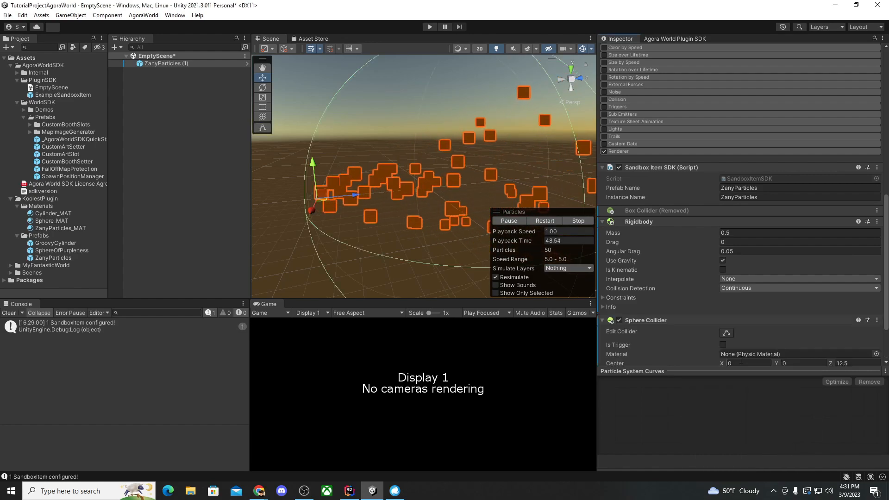
scroll(677, 252, "down", 3)
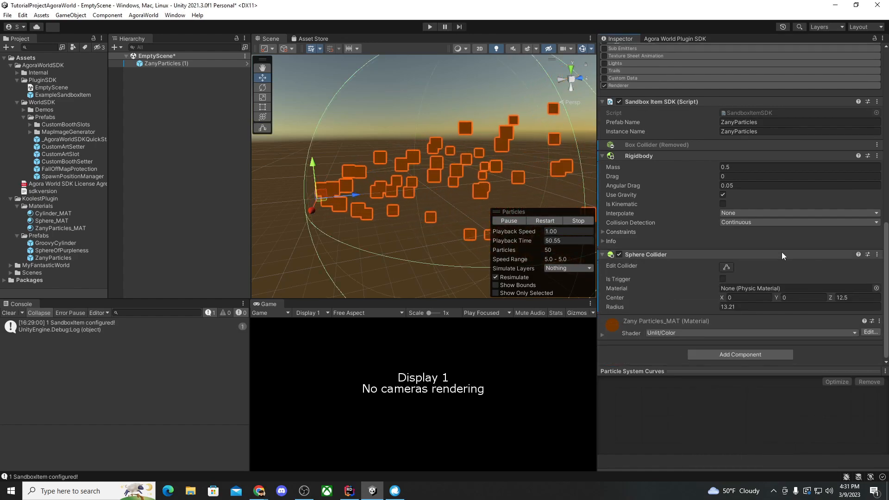
- Set the Sphere Collider's radius to 3.8 and its center to 0, 0, 0, and enable Is Trigger
left_click(721, 307)
type("12")
mouse_move(709, 308)
left_mouse_down()
mouse_move(670, 305)
mouse_move(696, 297)
left_mouse_up()
left_click(738, 296)
type("0")
left_click_drag(831, 297, 639, 298)
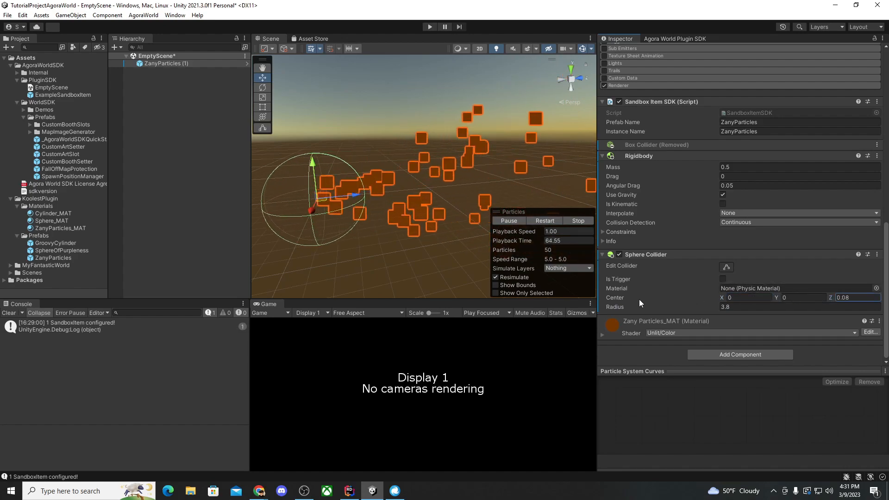
left_click(851, 297)
type("0")
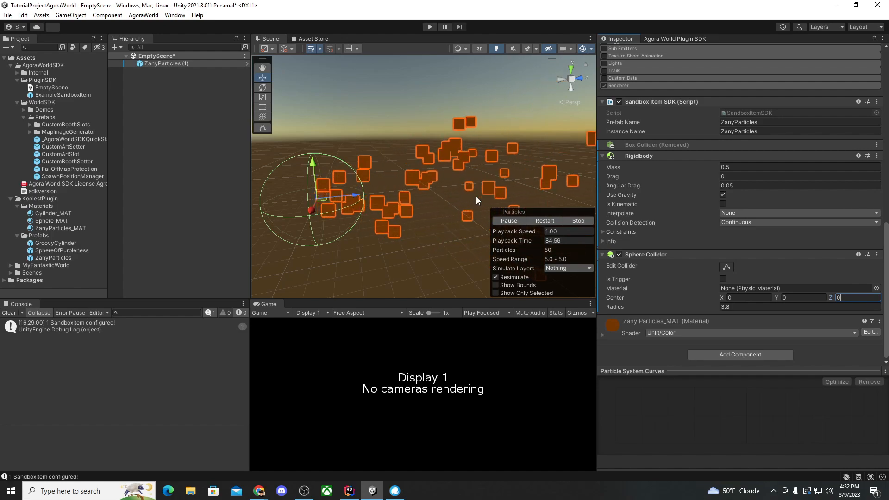
left_click(723, 279)
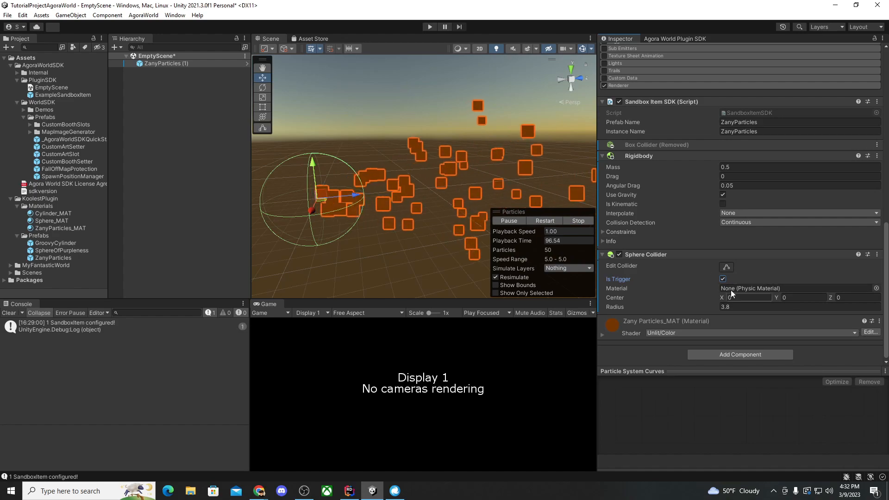
- Rename the ZanyParticles copy in the scene to ZanyParticlesWithPhysics
left_click(166, 88)
left_click(160, 62)
left_click(168, 64)
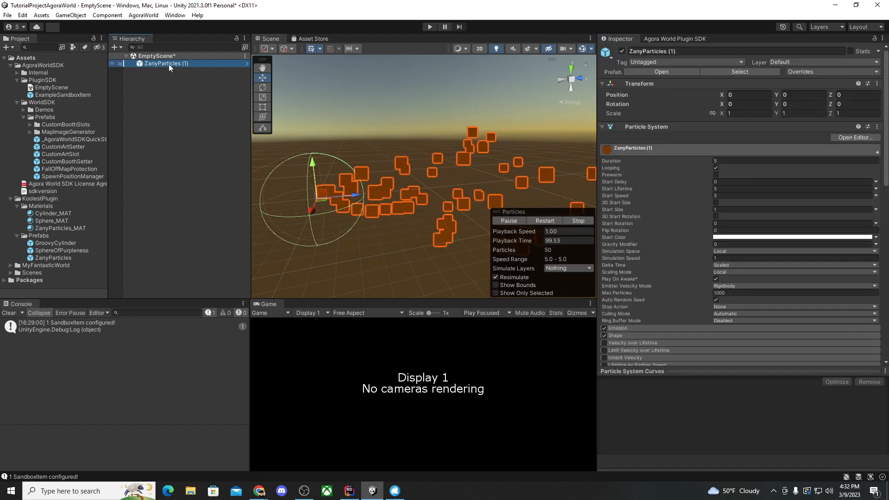
left_click(197, 64)
left_click_drag(197, 64, 180, 66)
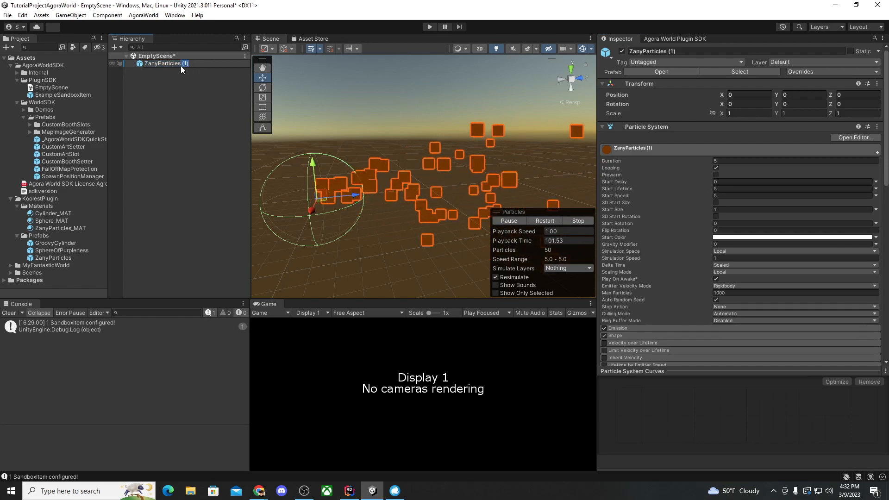
type("With")
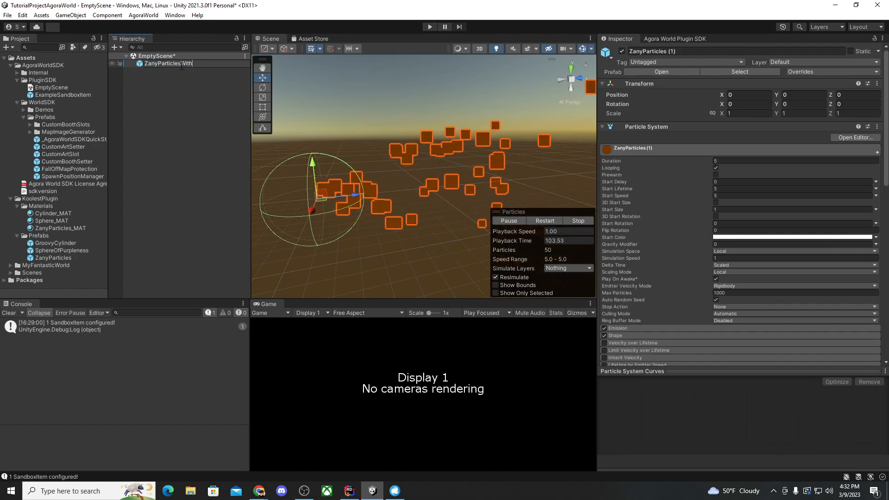
type("Physics")
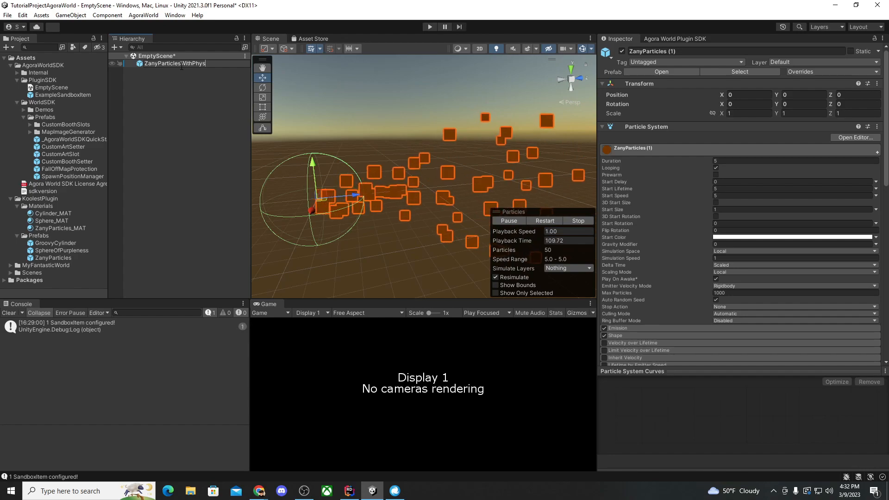
left_click(190, 90)
- Disable Is Trigger on the Sphere Collider of ZanyParticlesWithPhysics
left_click(177, 65)
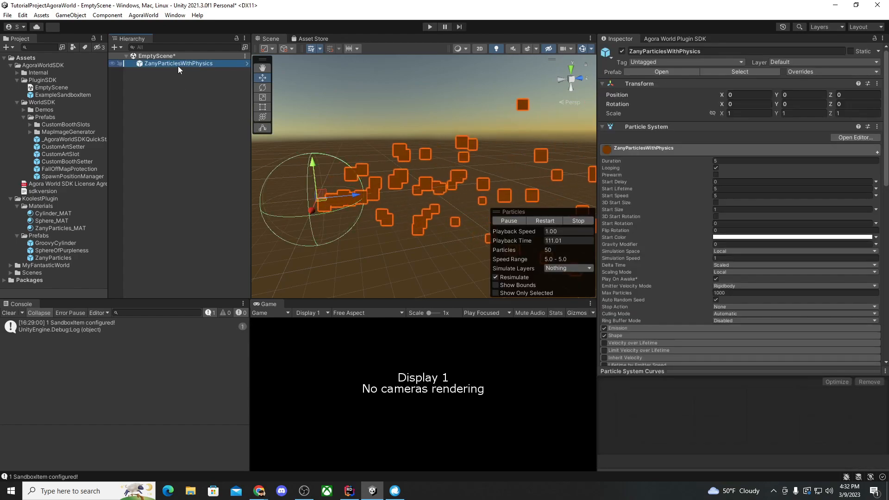
scroll(679, 209, "down", 10)
scroll(678, 209, "down", 2)
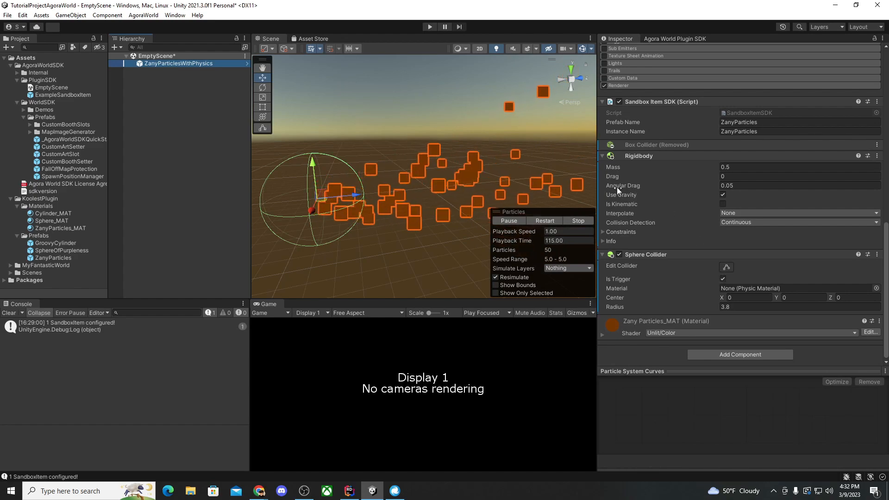
left_click(722, 279)
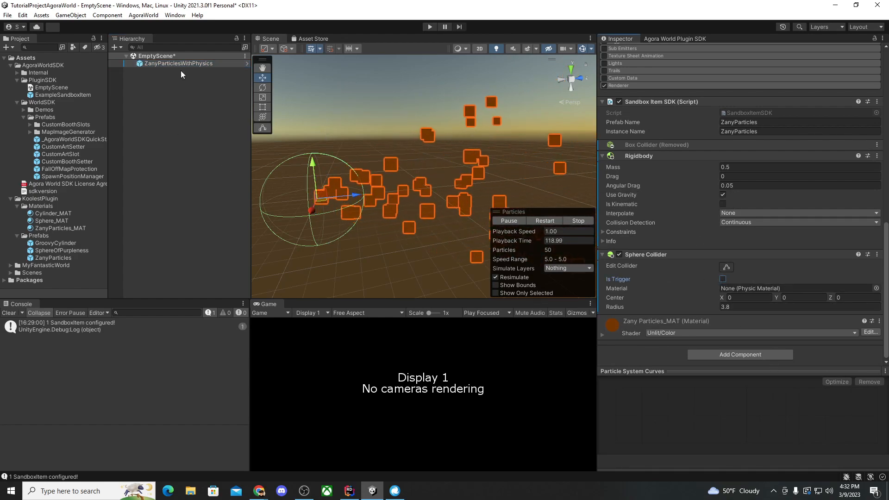
- Save ZanyParticlesWithPhysics as a new original prefab in the KoolestPlugin Prefabs folder and select the ZanyParticles prefab
left_click_drag(44, 240, 44, 239)
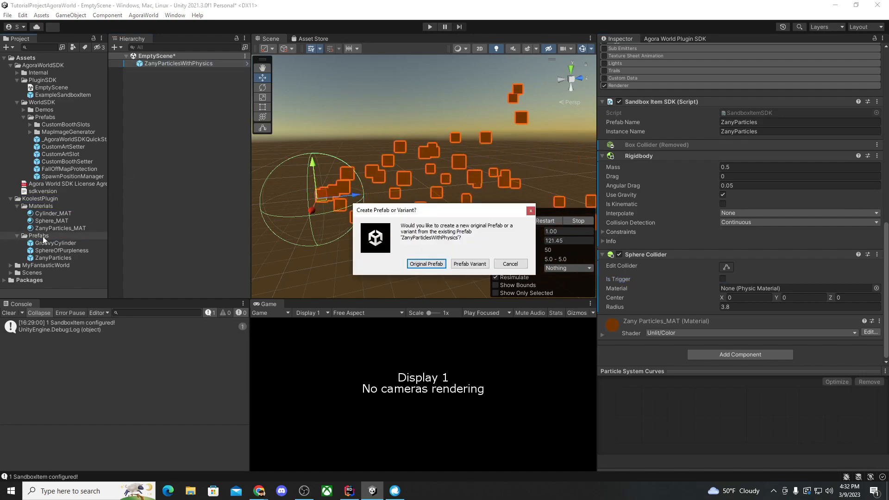
left_click(429, 264)
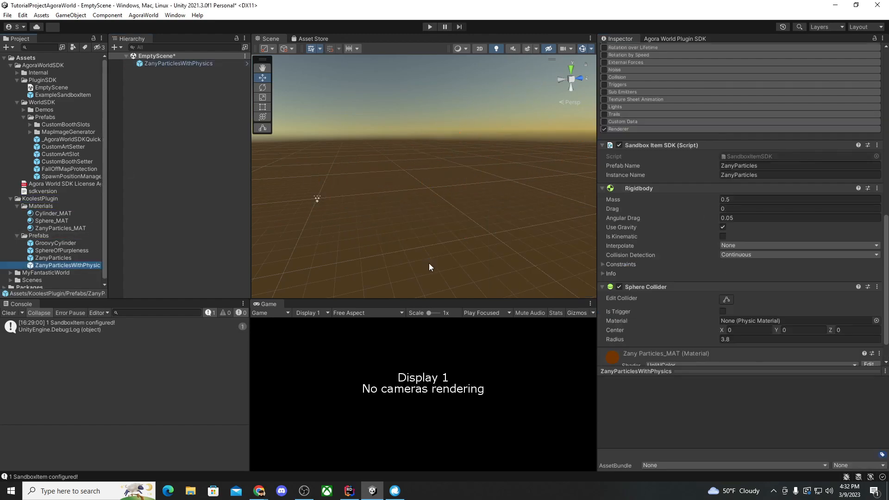
left_click(46, 258)
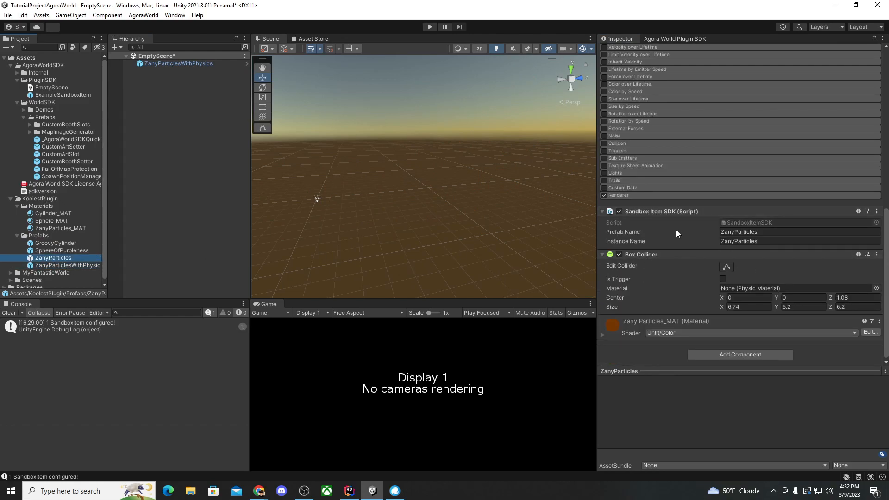
- Enable Is Trigger on the ZanyParticles prefab's Box Collider and check the Rigidbody and collider settings of ZanyParticlesWithPhysics
left_click(722, 279)
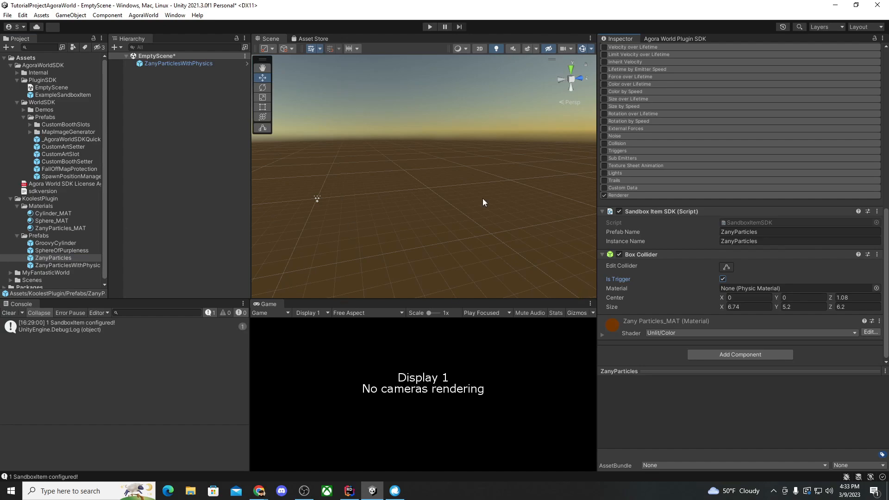
left_click(44, 265)
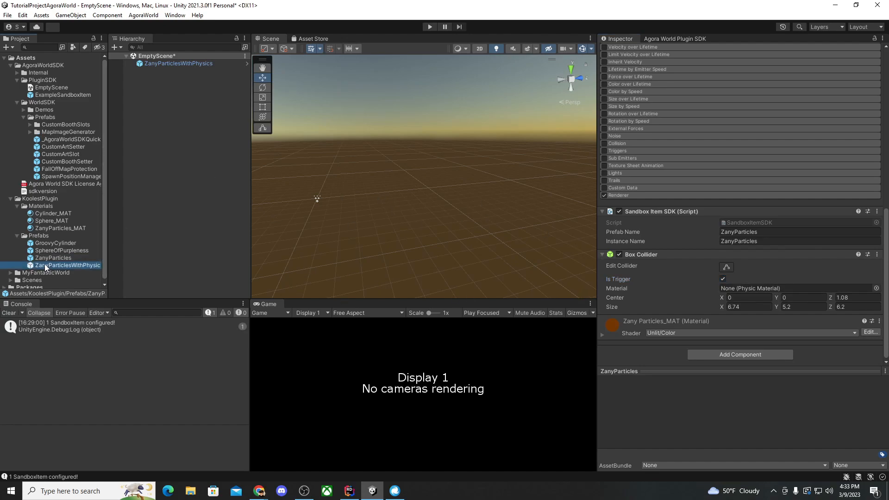
scroll(676, 268, "down", 3)
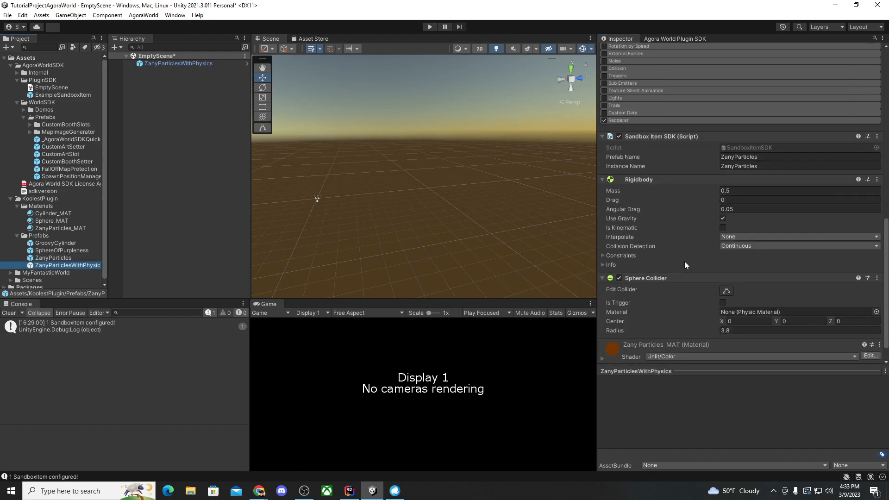
- Delete the ZanyParticlesWithPhysics instance from the scene and review the prefabs in the KoolestPlugin Prefabs folder
left_click(179, 113)
right_click(182, 64)
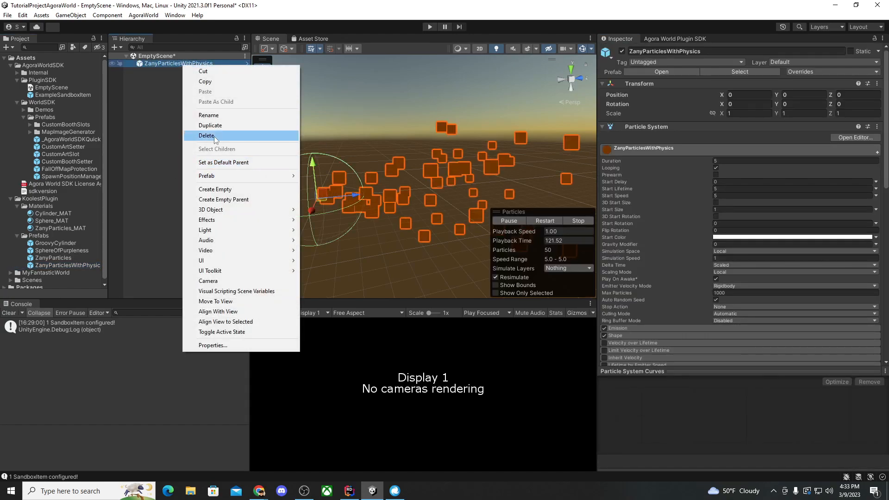
left_click(214, 137)
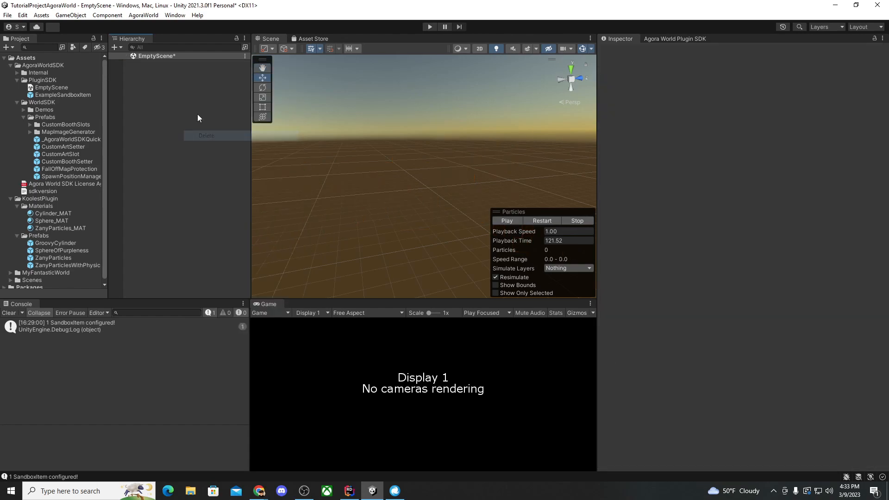
left_click(47, 243)
left_click(60, 257)
left_click(59, 265)
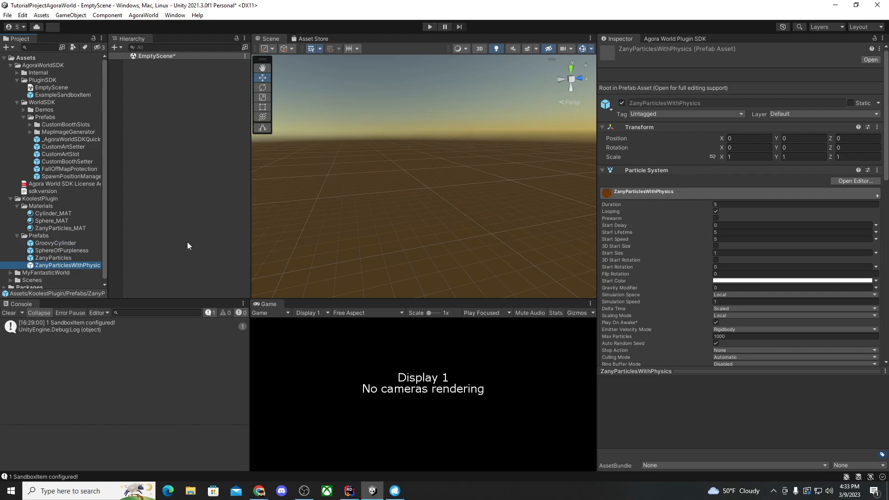
left_click(64, 243)
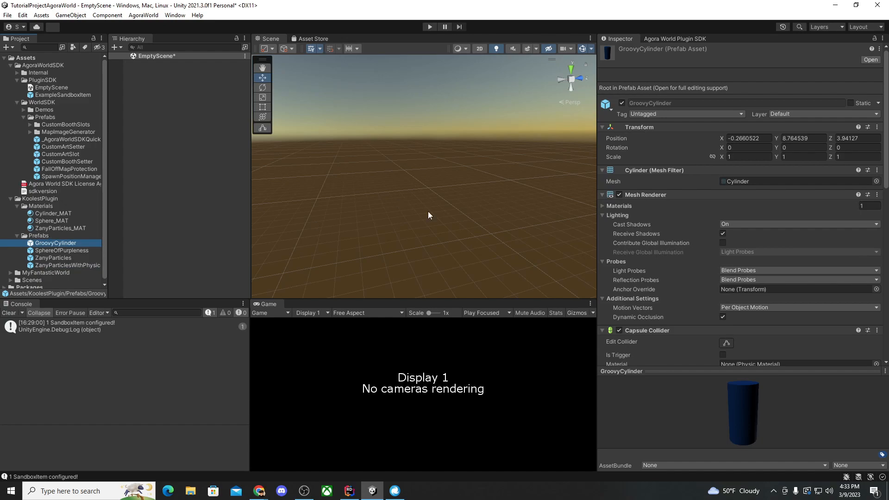
- Reload the account's plugin list in the Agora World Plugin SDK and open KoolestPlugin for editing
left_click(677, 39)
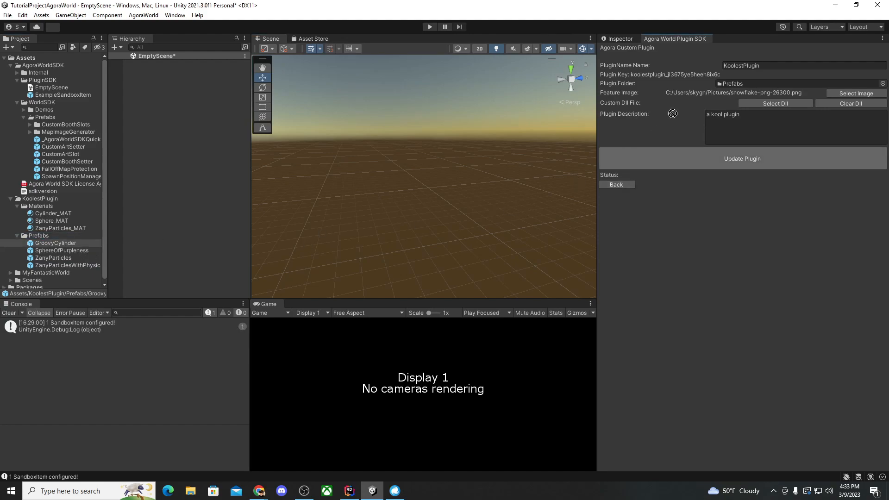
left_click(743, 83)
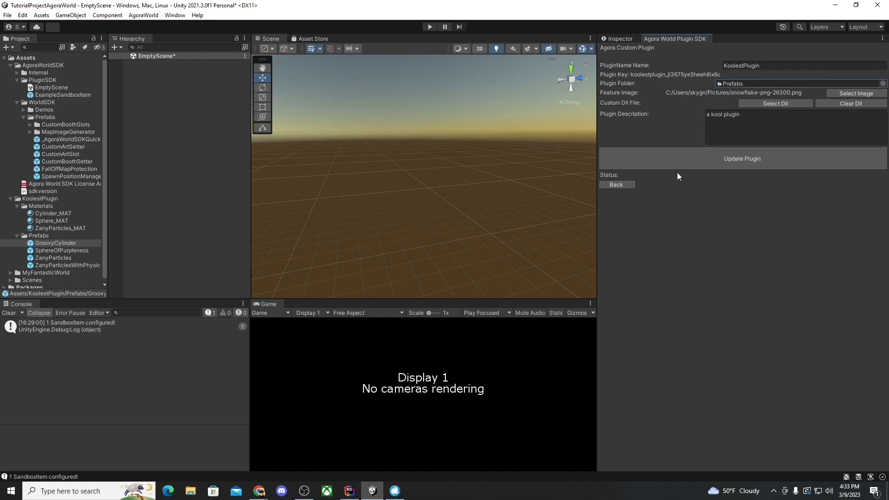
left_click(617, 186)
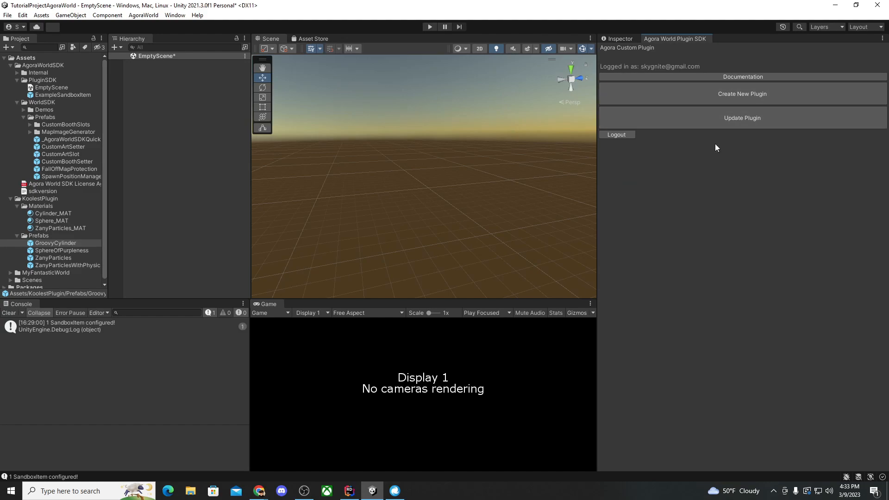
left_click(713, 123)
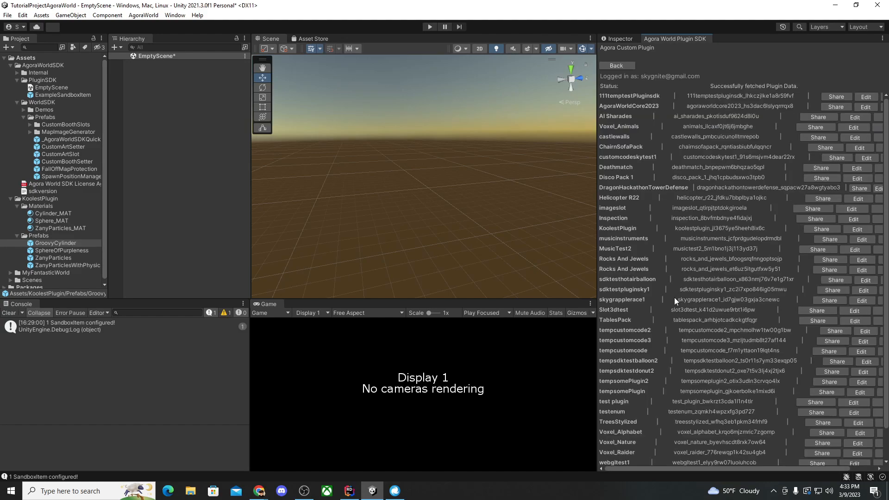
scroll(783, 221, "down", 2)
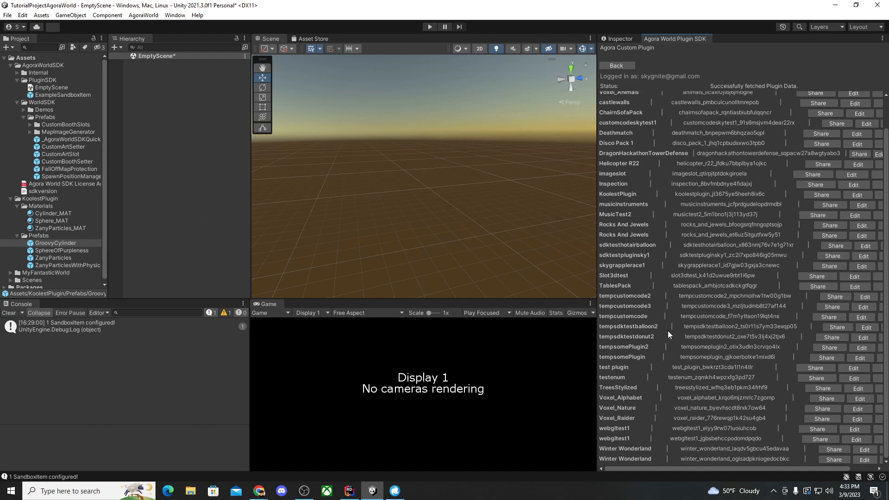
scroll(633, 143, "up", 2)
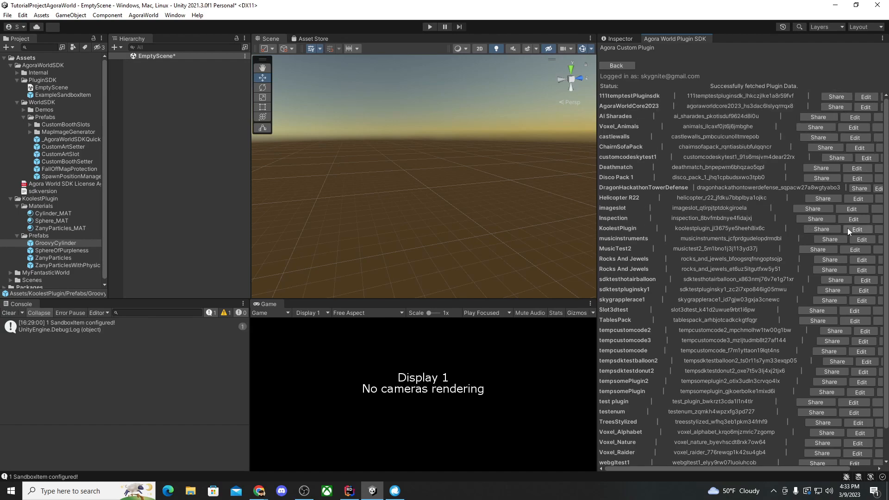
left_click(850, 230)
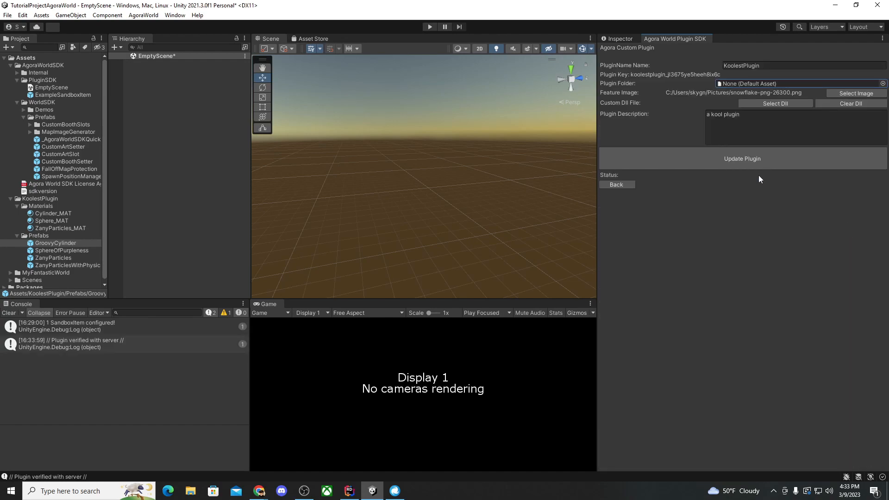
- Assign the KoolestPlugin Prefabs folder as the plugin folder and upload the plugin update
left_click_drag(37, 237, 737, 82)
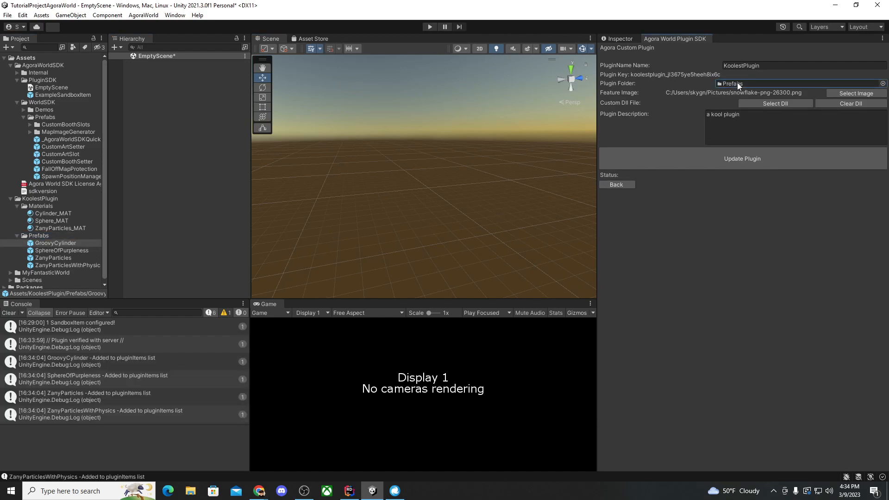
left_click(712, 162)
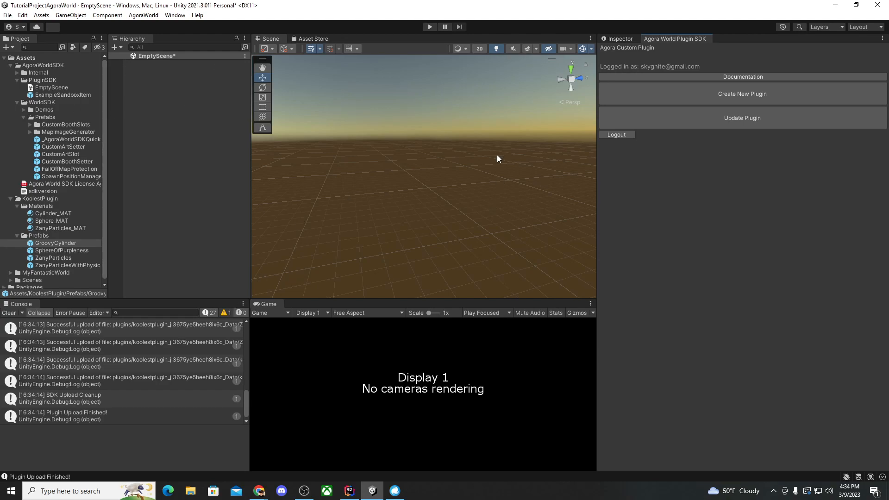
- Switch to the Agora app, dismiss the GroovyCylinder options and leave the current world for the main menu
left_click(394, 490)
left_click(581, 83)
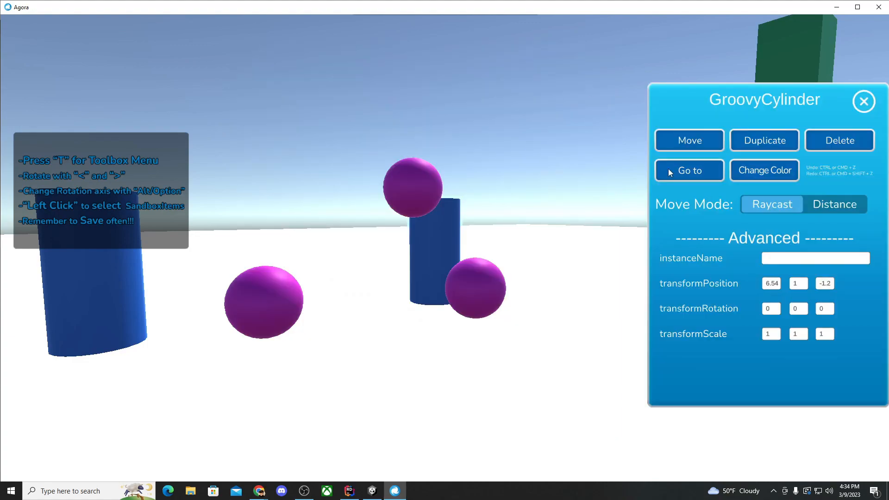
left_click(863, 101)
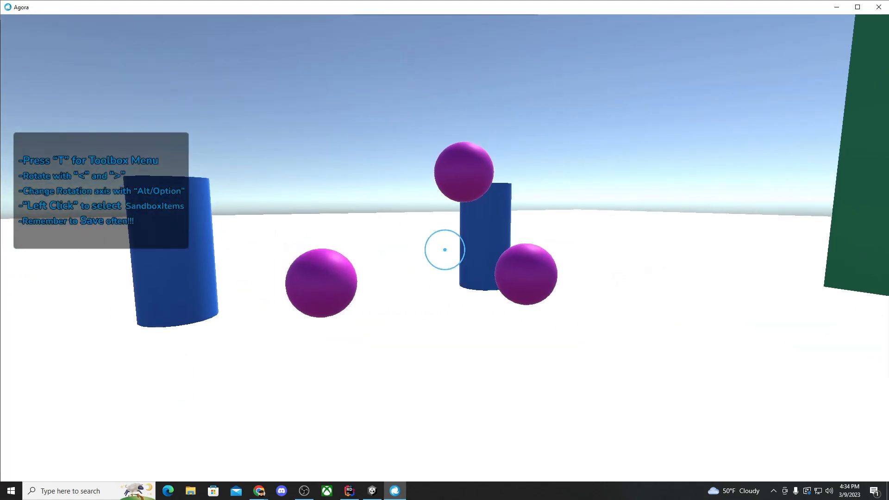
key("Escape")
left_click(499, 378)
left_click(493, 347)
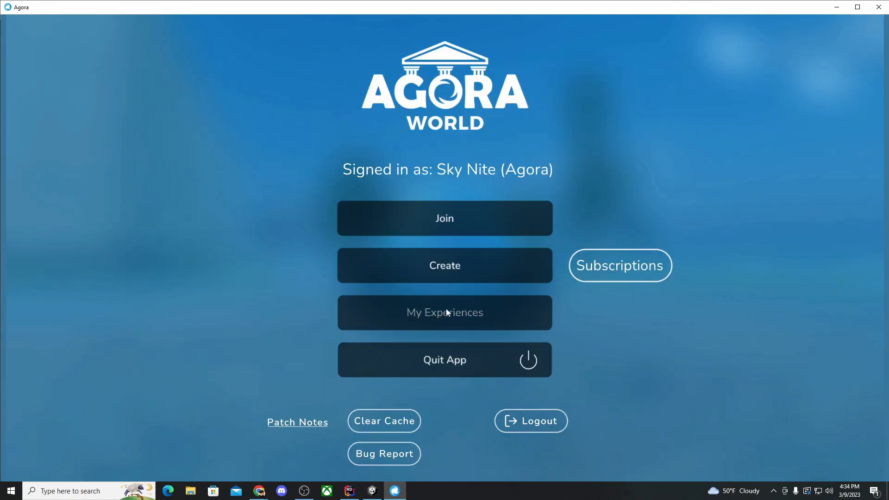
- Open the 00tutorialagora experience from My Experiences and enter it for in-world editing
left_click(440, 316)
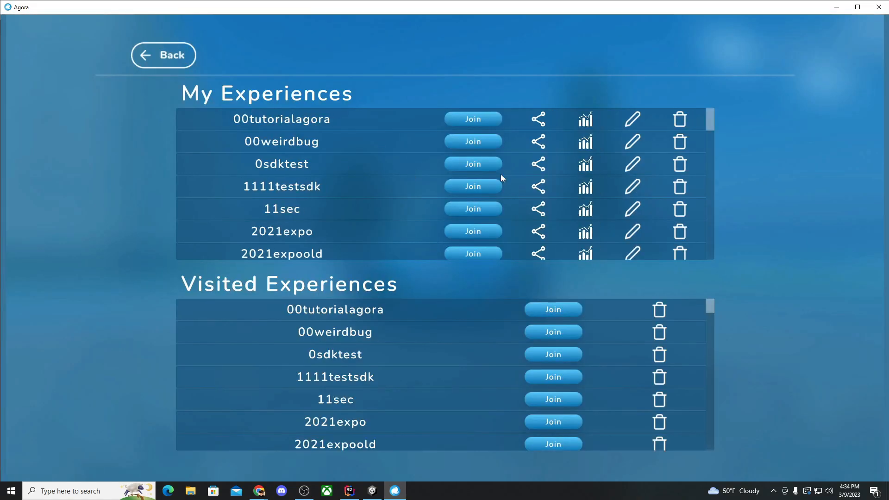
left_click(633, 116)
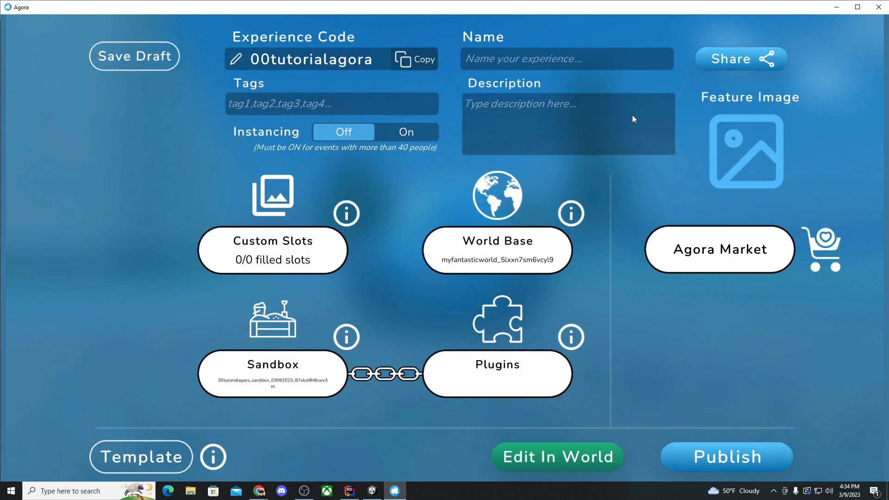
left_click(540, 465)
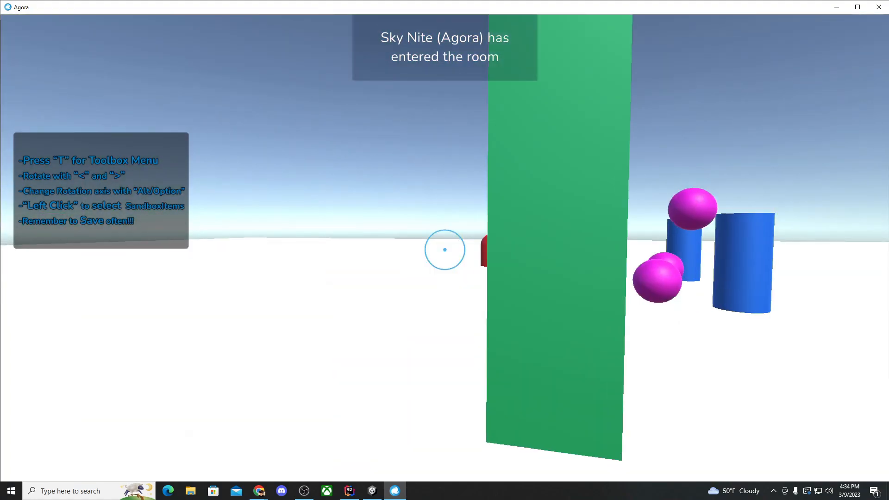
- Approach the existing sandbox items and list KoolestPlugin's items in the Toolbox's Create section
key("a")
key("w")
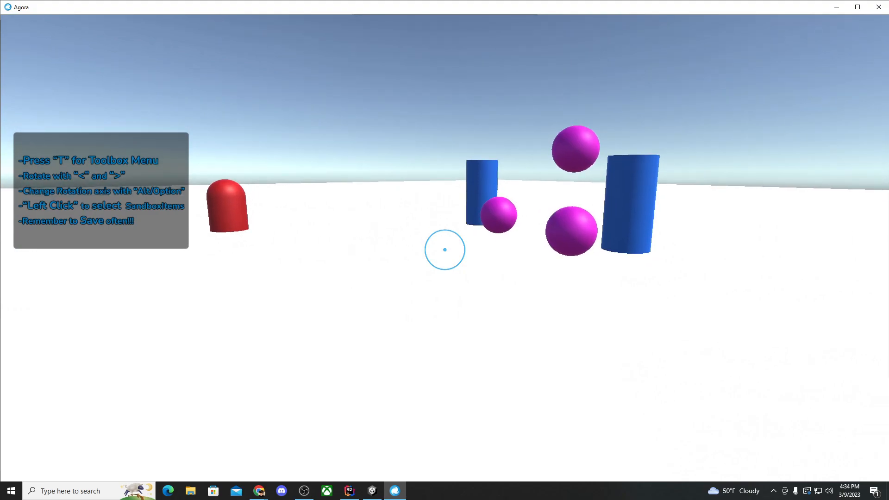
key("t")
left_click(418, 222)
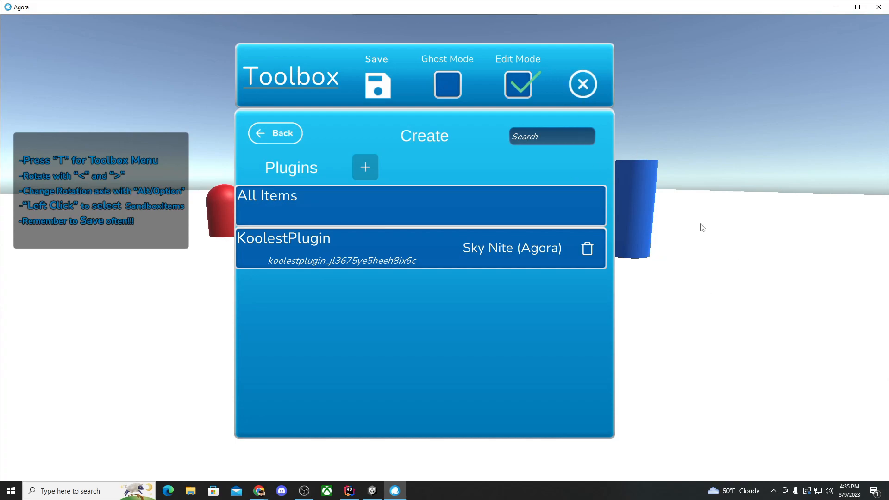
left_click(339, 243)
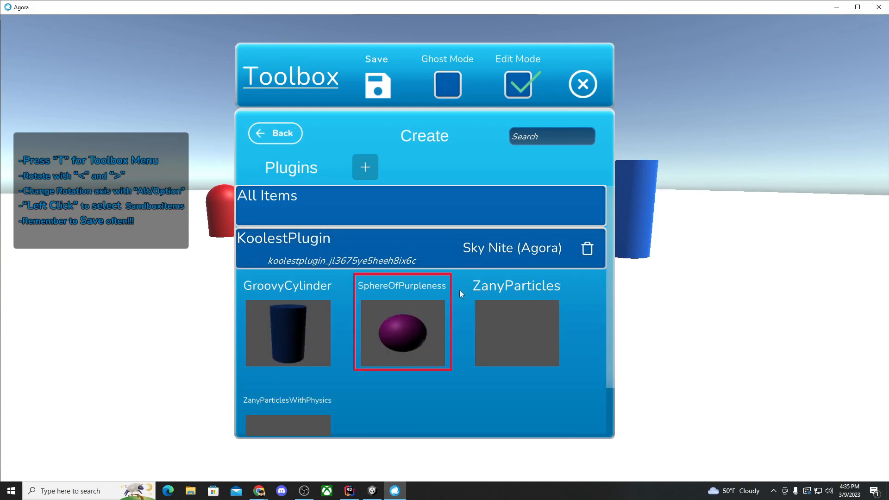
- Place a ZanyParticles item in the world near the cylinders and spheres, and select it to use its item options
scroll(325, 309, "down", 2)
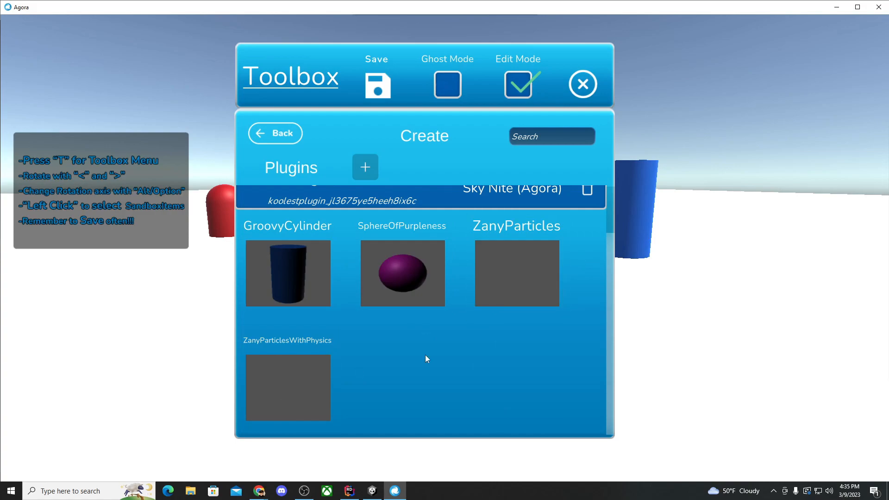
scroll(446, 346, "up", 2)
scroll(489, 337, "up", 1)
scroll(489, 337, "down", 3)
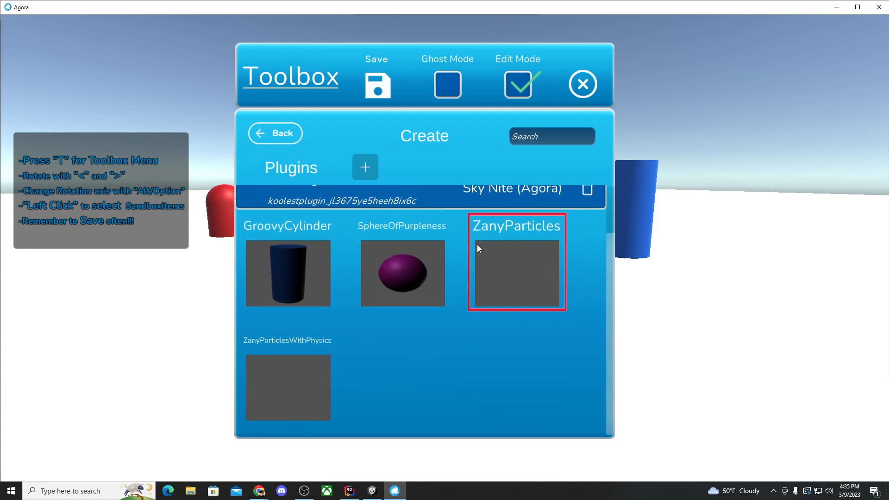
left_click(524, 275)
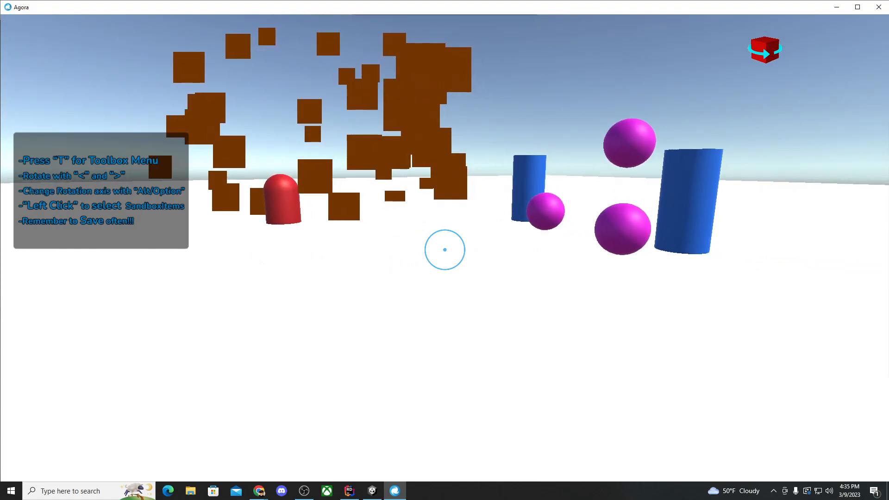
key("w")
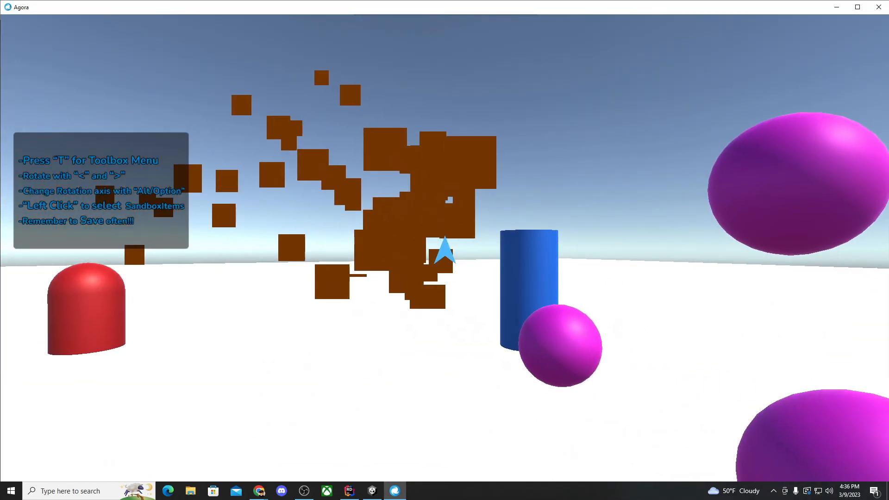
left_click(445, 253)
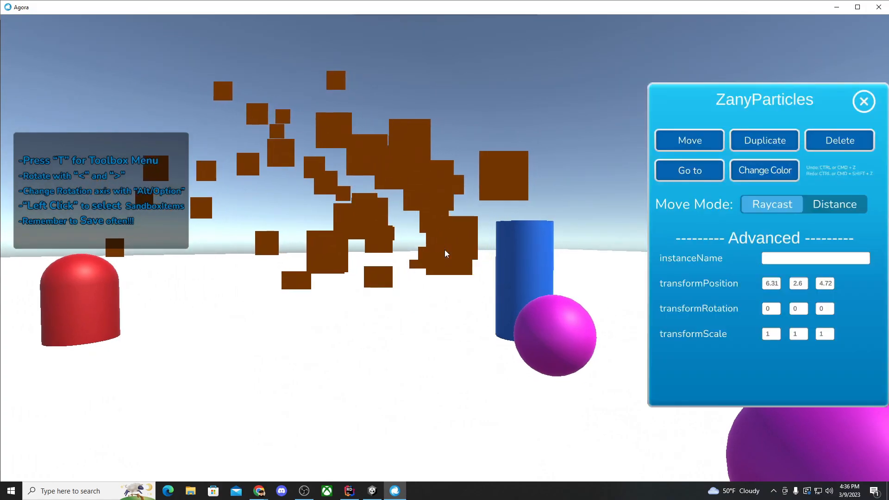
left_click(720, 160)
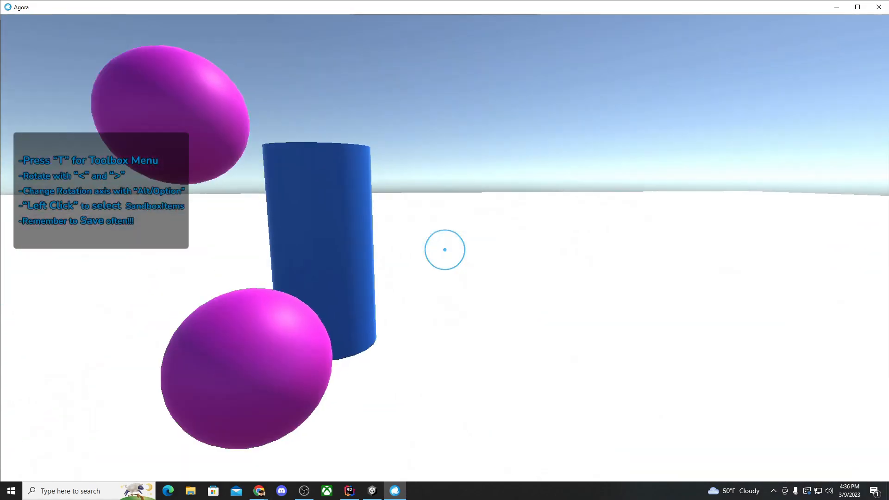
- Add a ZanyParticlesWithPhysics item from KoolestPlugin to the world, select it and move it
key("t")
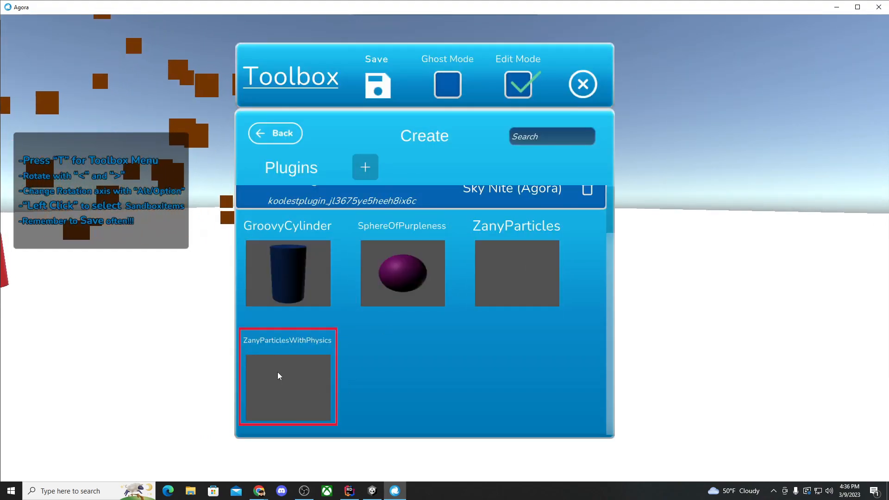
left_click(296, 391)
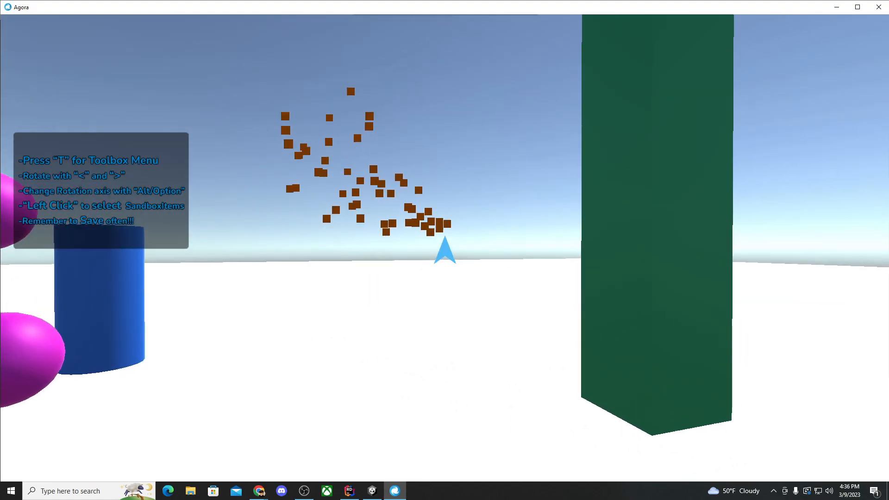
left_click(445, 250)
left_click(710, 145)
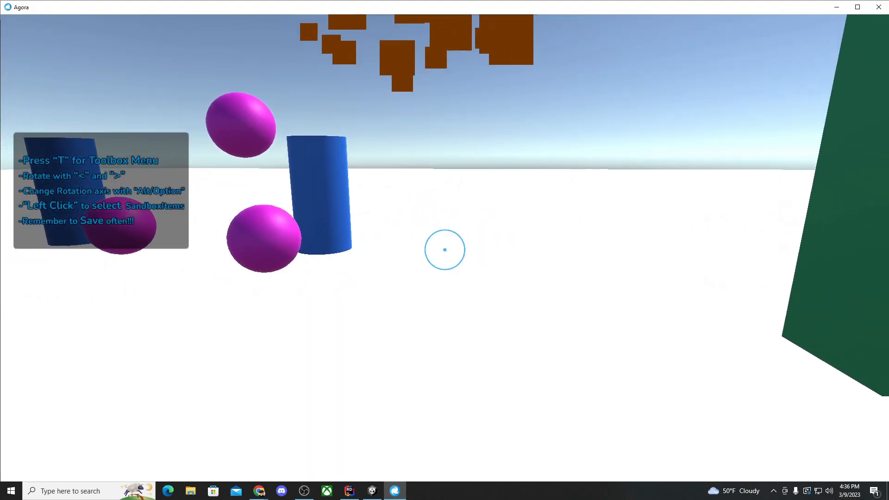
left_click(445, 250)
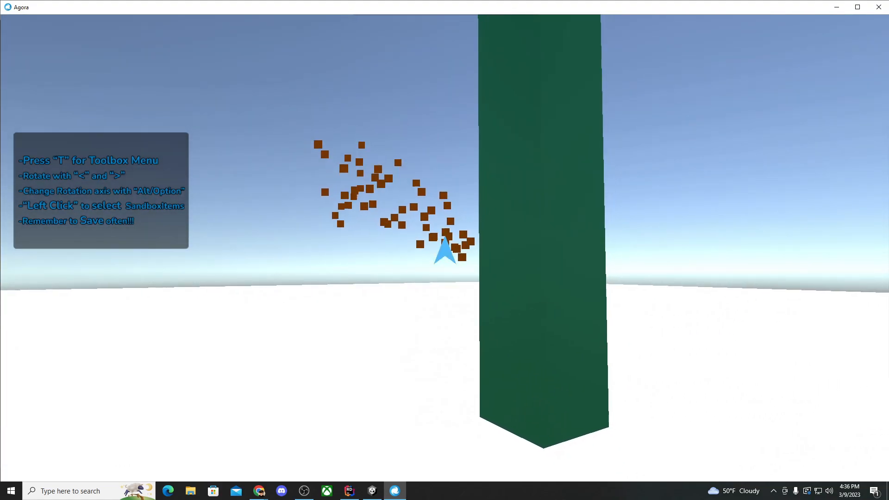
- Select and move the particle item near the green pillar, and add more ZanyParticlesWithPhysics items from KoolestPlugin around it
left_click(445, 250)
left_click(711, 145)
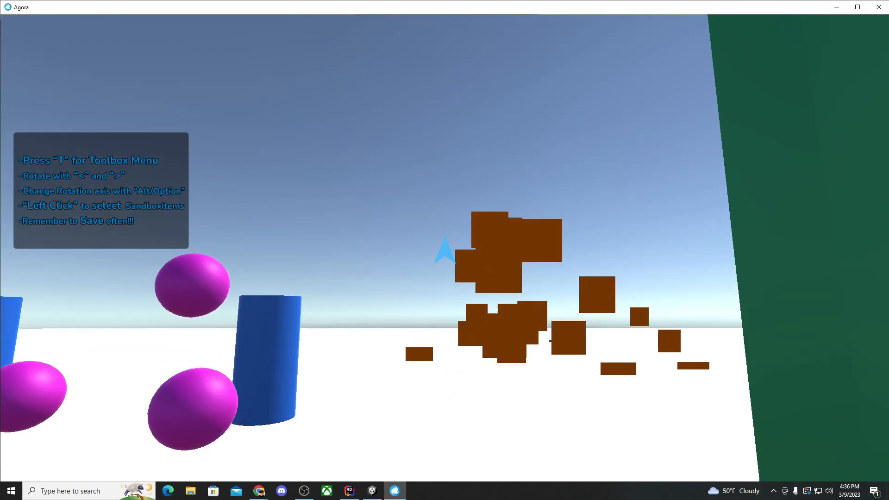
key("t")
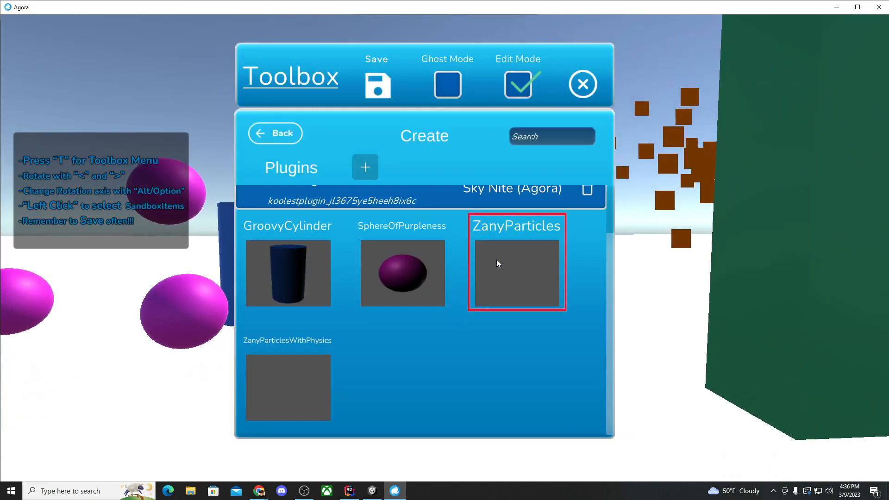
left_click(290, 378)
key("t")
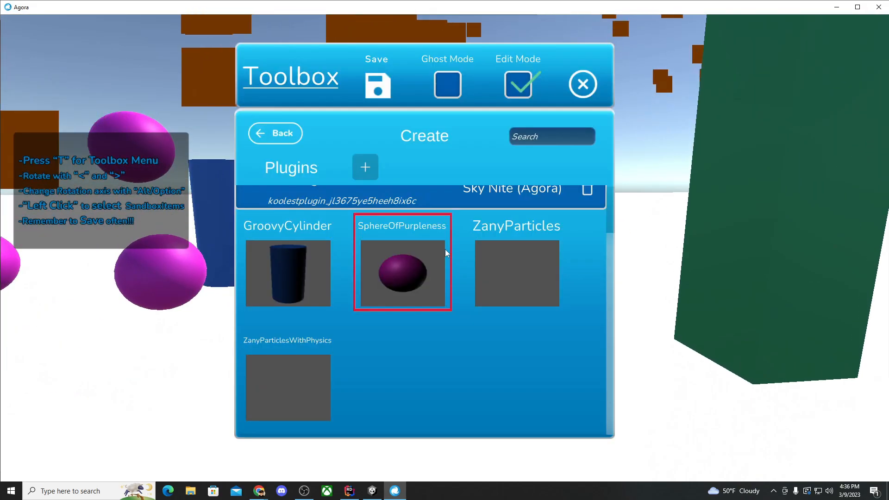
left_click(316, 380)
key("t")
left_click(317, 377)
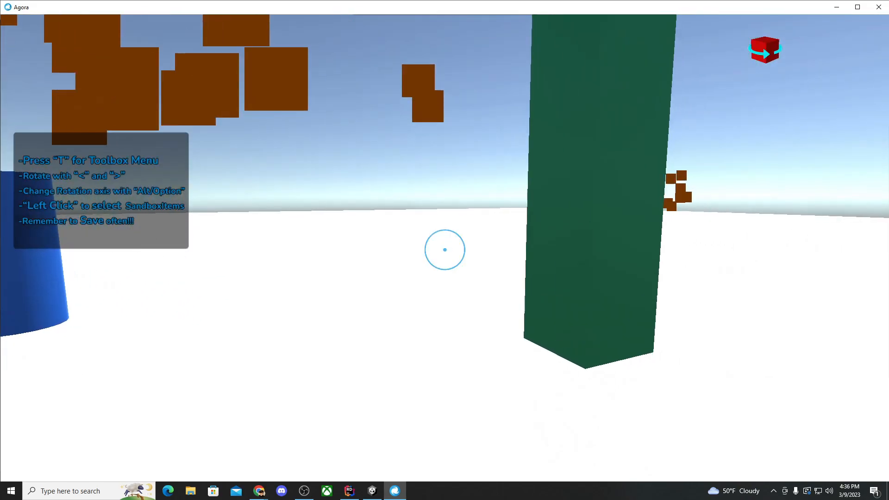
left_click(444, 250)
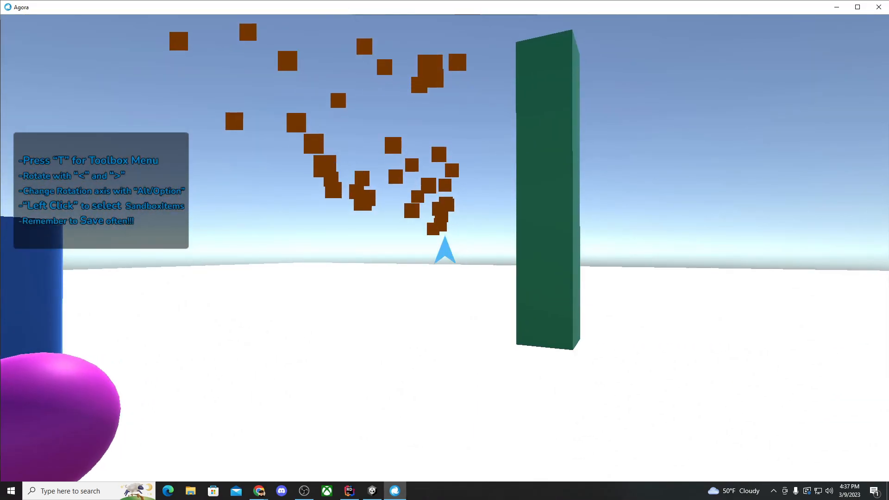
- Check the item options of a ZanyParticlesWithPhysics item beside the green pillar, close them, and switch to the TutorialProjectAgoraWorld project in Unity
left_click(444, 250)
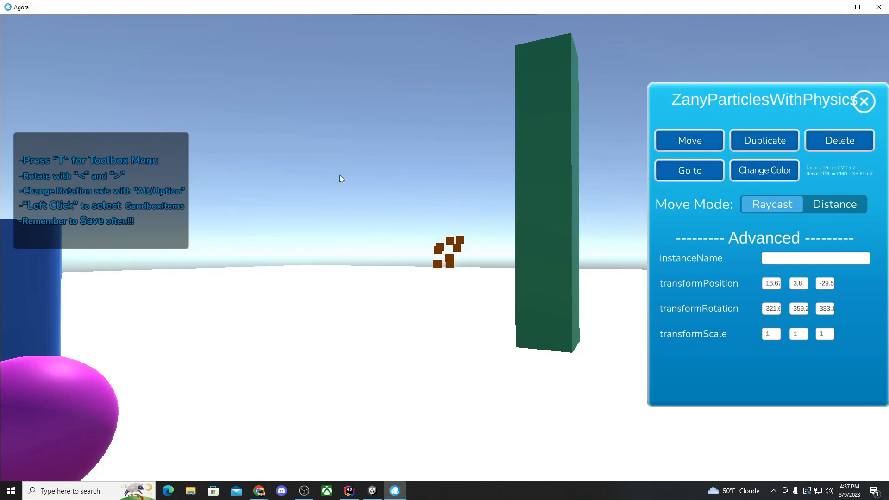
left_click(863, 102)
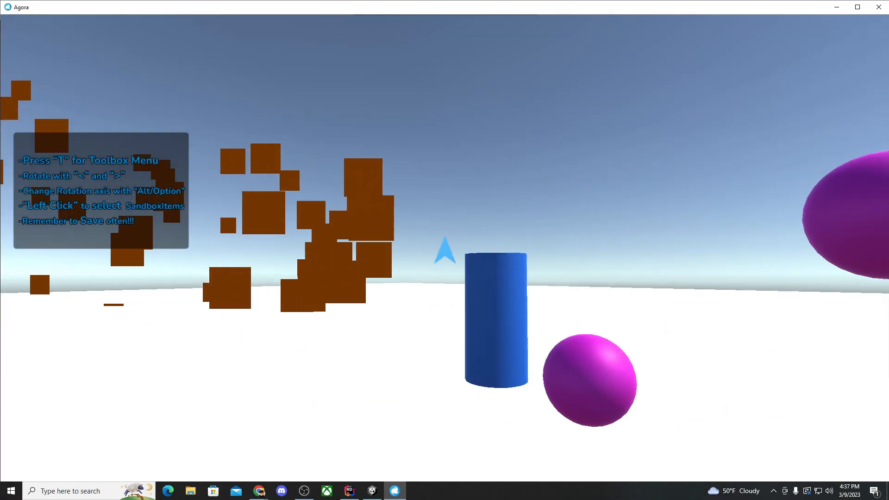
key("Escape")
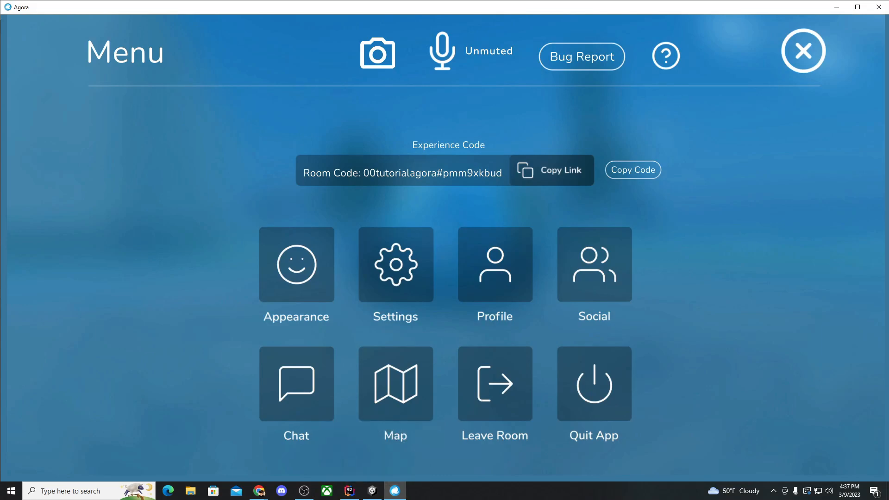
left_click(379, 495)
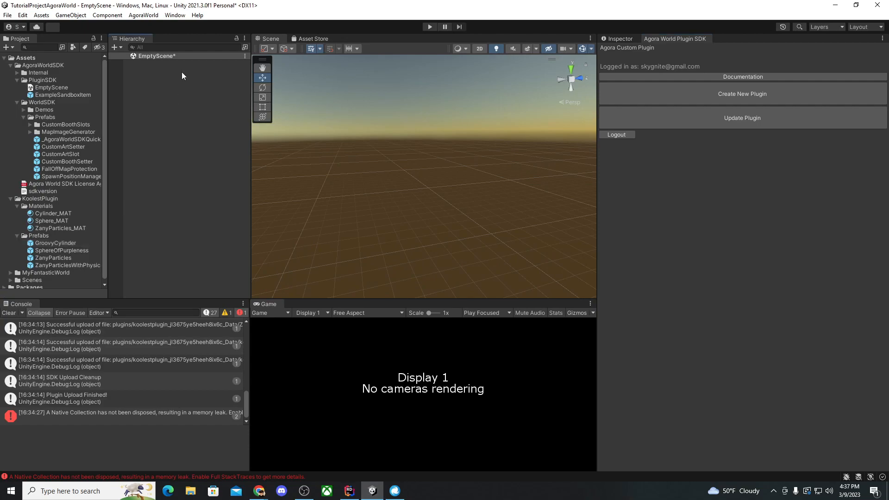